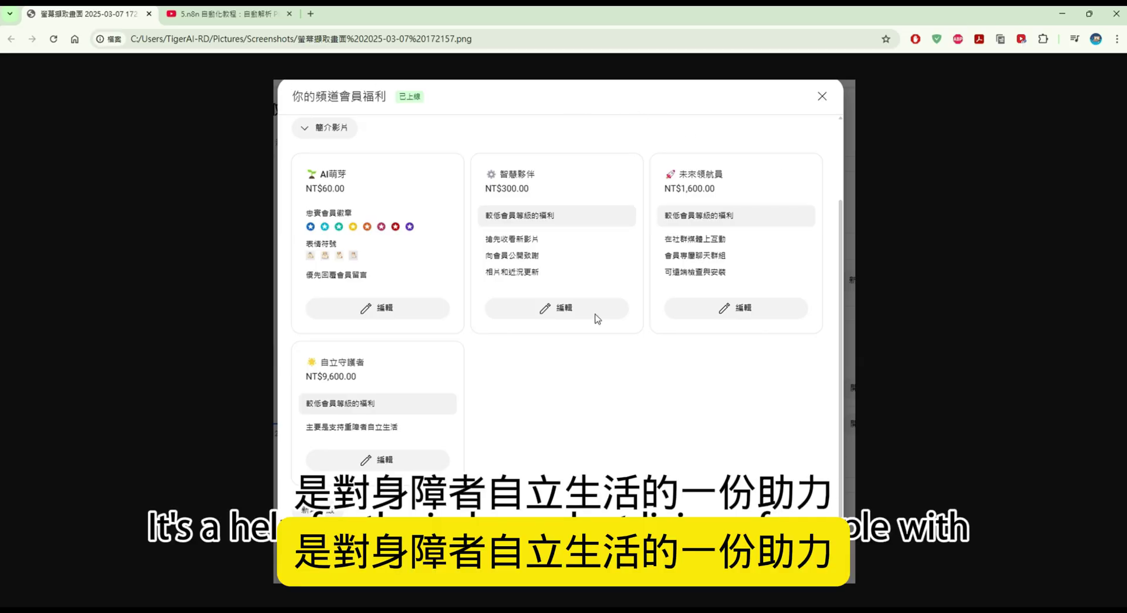
left_click(252, 13)
scroll(425, 204, "down", 3)
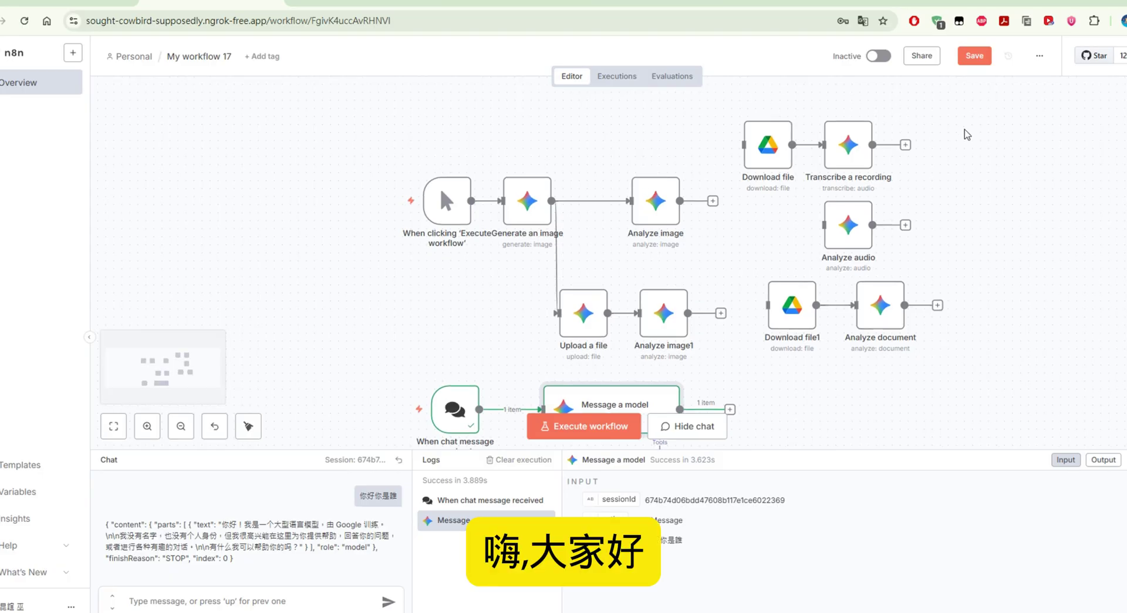
scroll(967, 134, "down", 2)
scroll(967, 135, "up", 2)
scroll(967, 136, "up", 1)
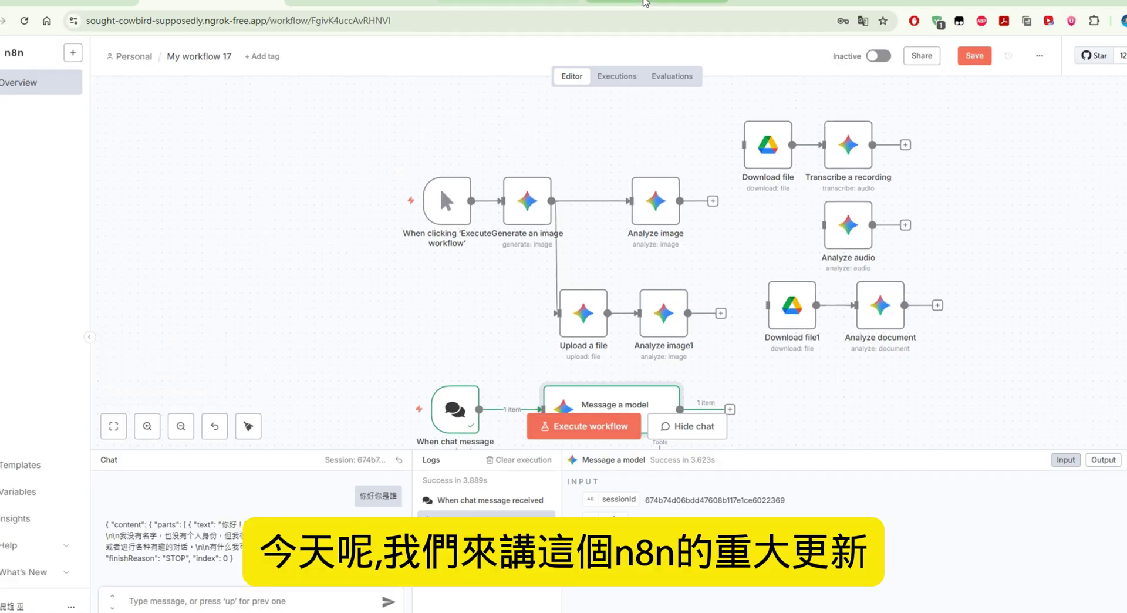
- Open the n8n GitHub releases page and highlight the Google Gemini Node entry in the 1.103.0 feature list
left_click(383, 2)
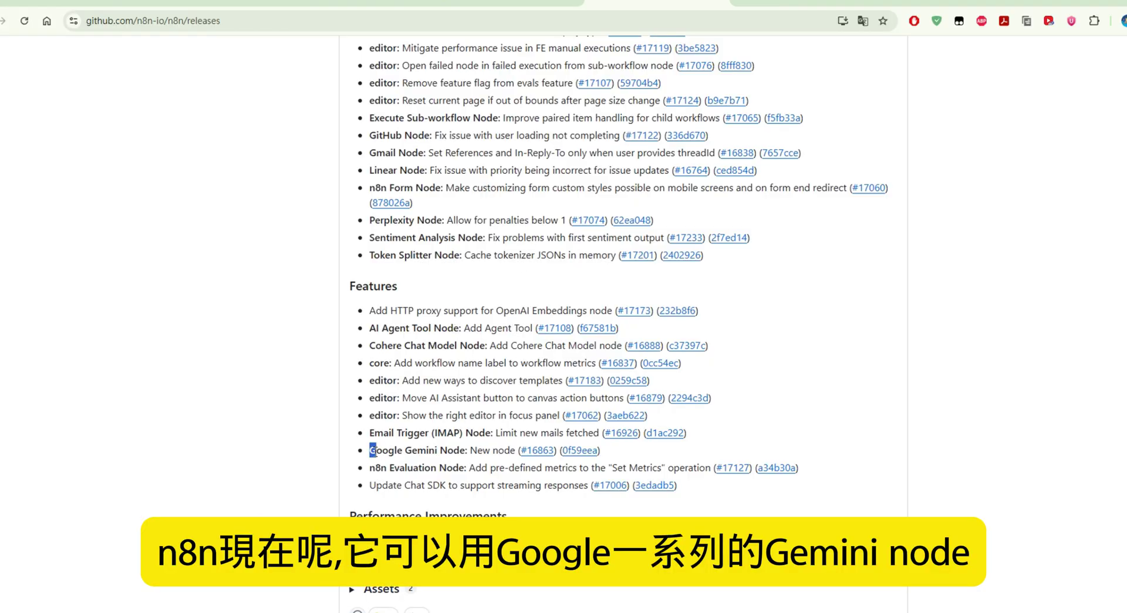
left_click_drag(373, 450, 418, 451)
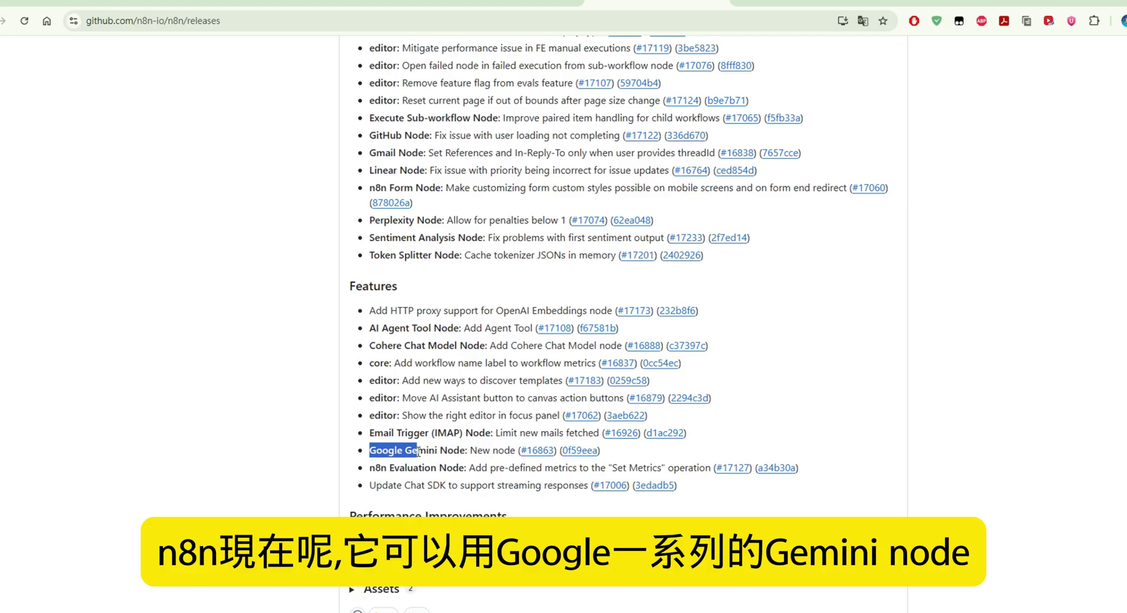
scroll(550, 206, "up", 4)
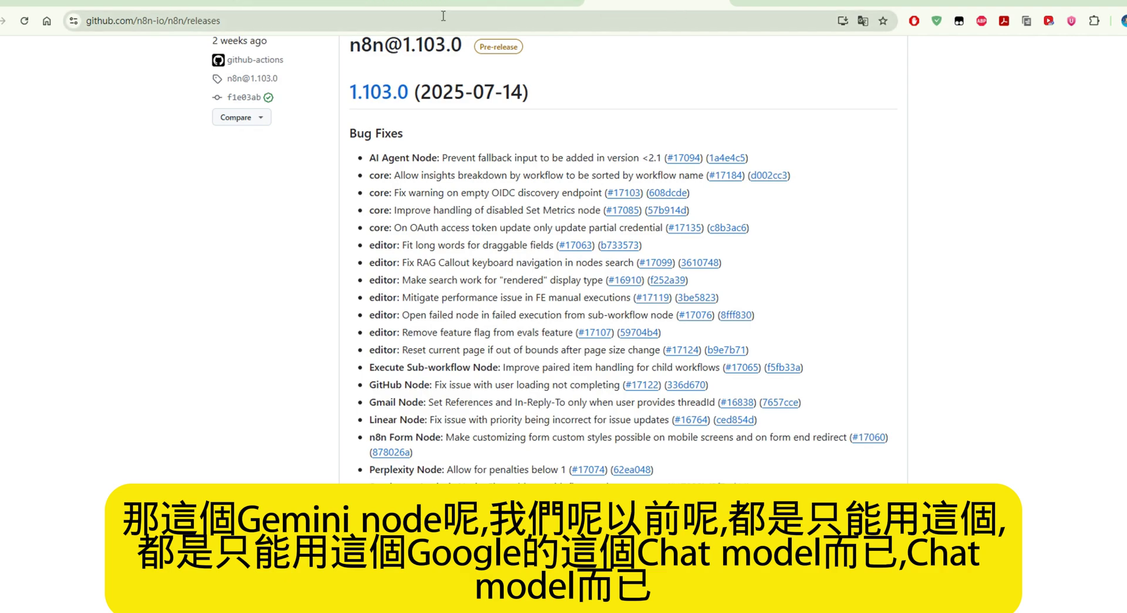
- Switch to the Line+MCP_end workflow and inspect the parameters of the Google Gemini Chat Model node under Basic LLM Chain
left_click(783, 3)
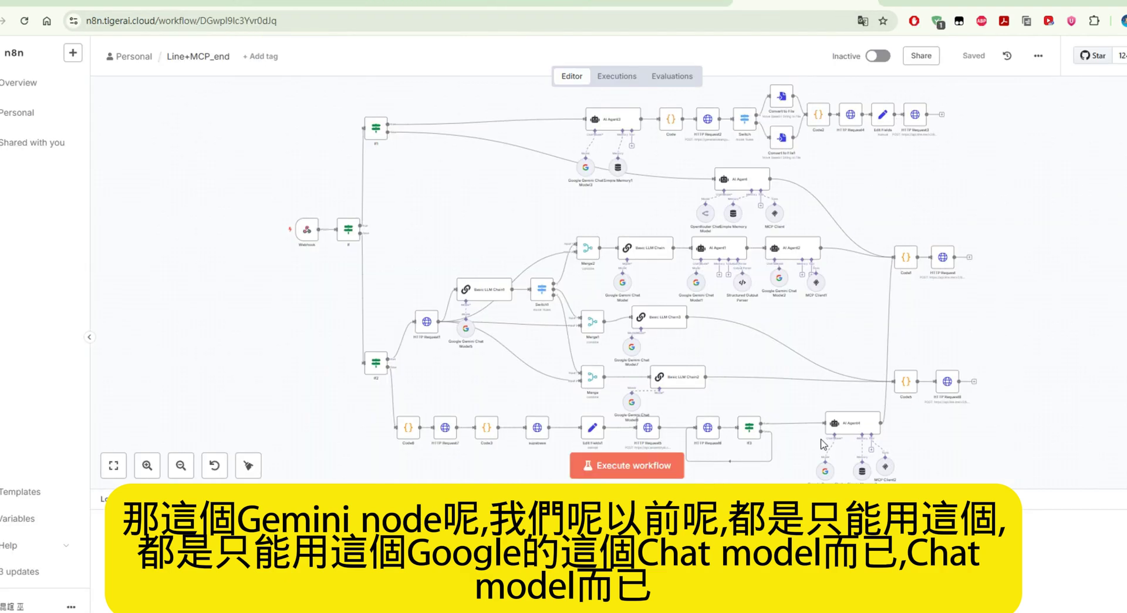
scroll(818, 322, "down", 2)
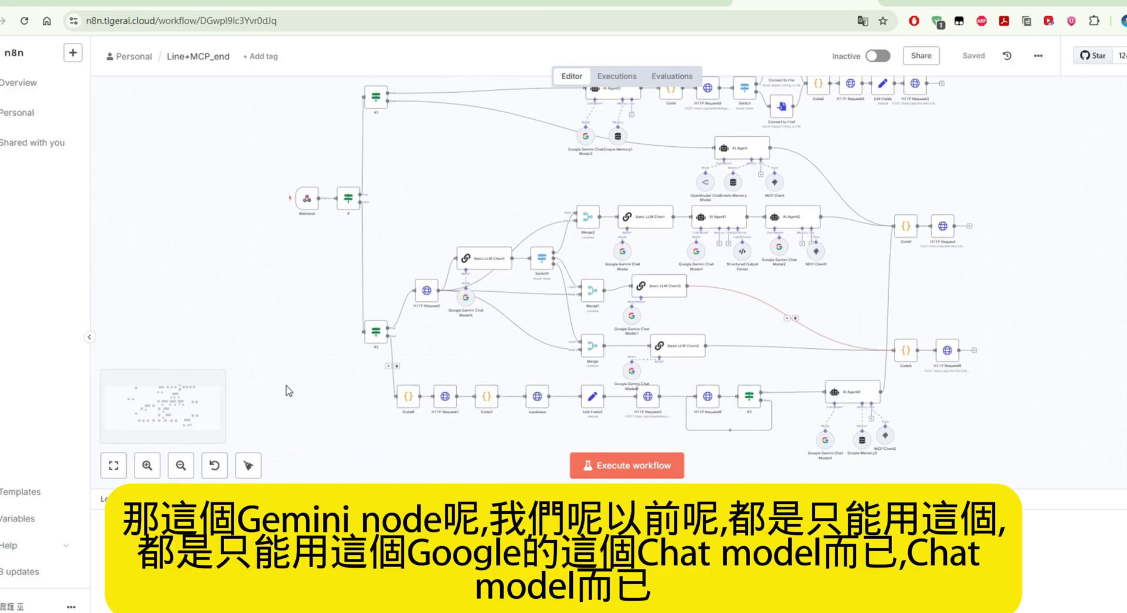
left_click(146, 464)
left_click(147, 465)
left_click(147, 465)
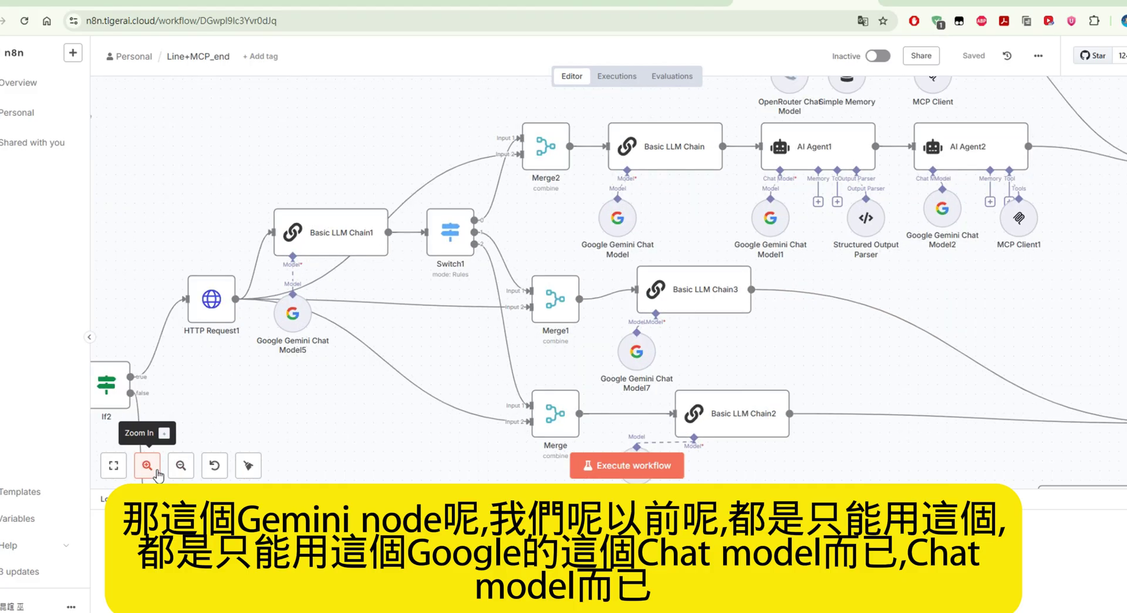
scroll(634, 210, "up", 2)
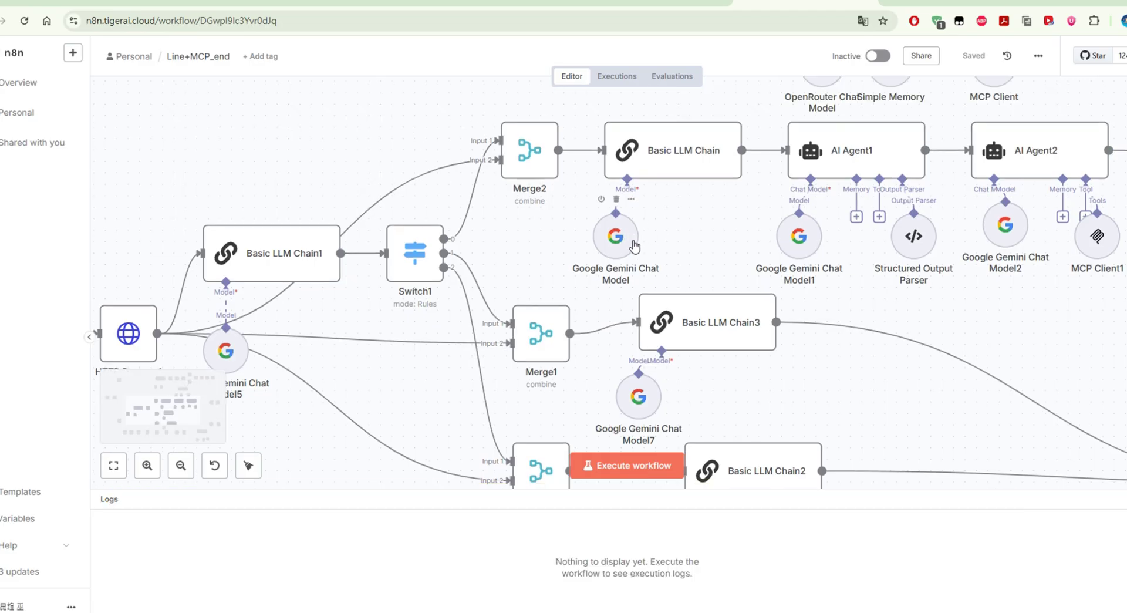
double_click(616, 238)
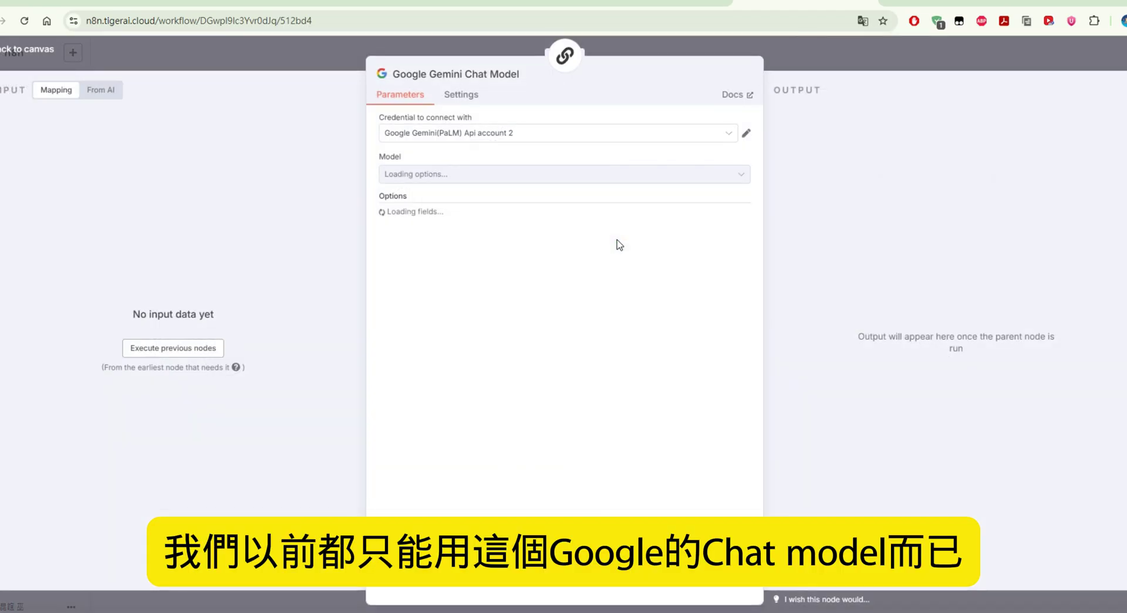
left_click(54, 58)
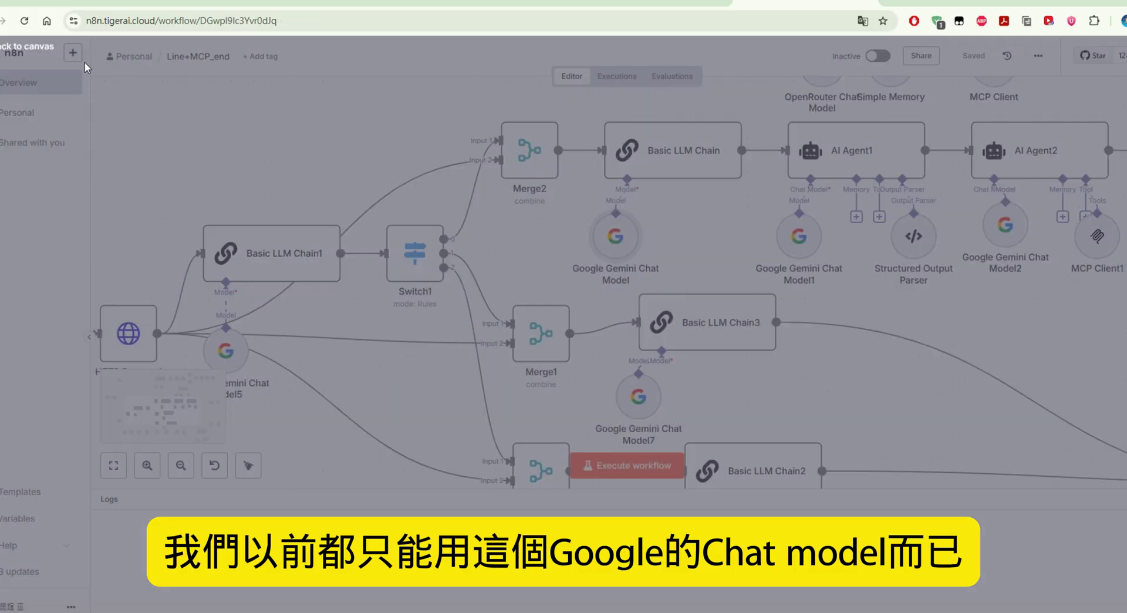
- Examine the branches of the Line+MCP_end workflow, noting how the HTTP Request nodes and Gemini chat models are chained
scroll(601, 205, "up", 3)
scroll(601, 205, "up", 3)
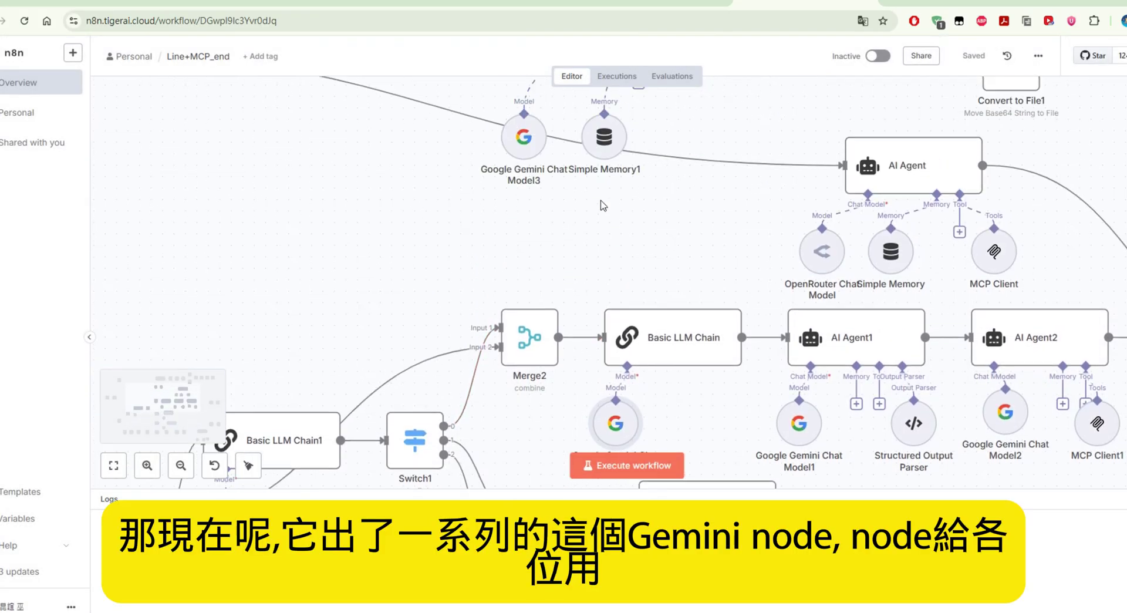
scroll(604, 202, "down", 3)
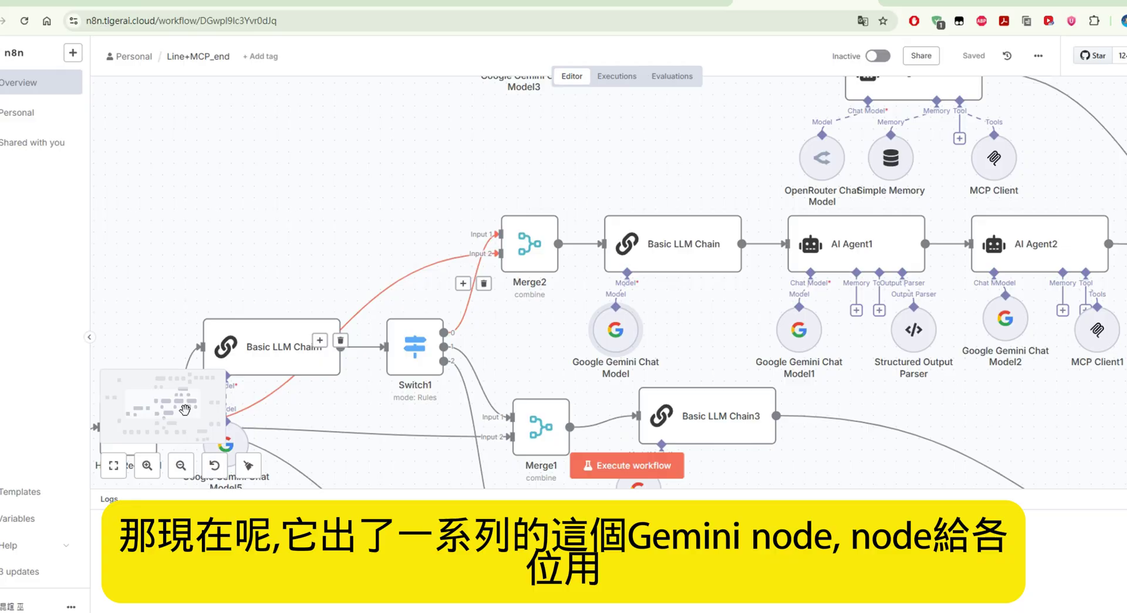
left_click(181, 465)
left_click(181, 465)
scroll(751, 178, "up", 5)
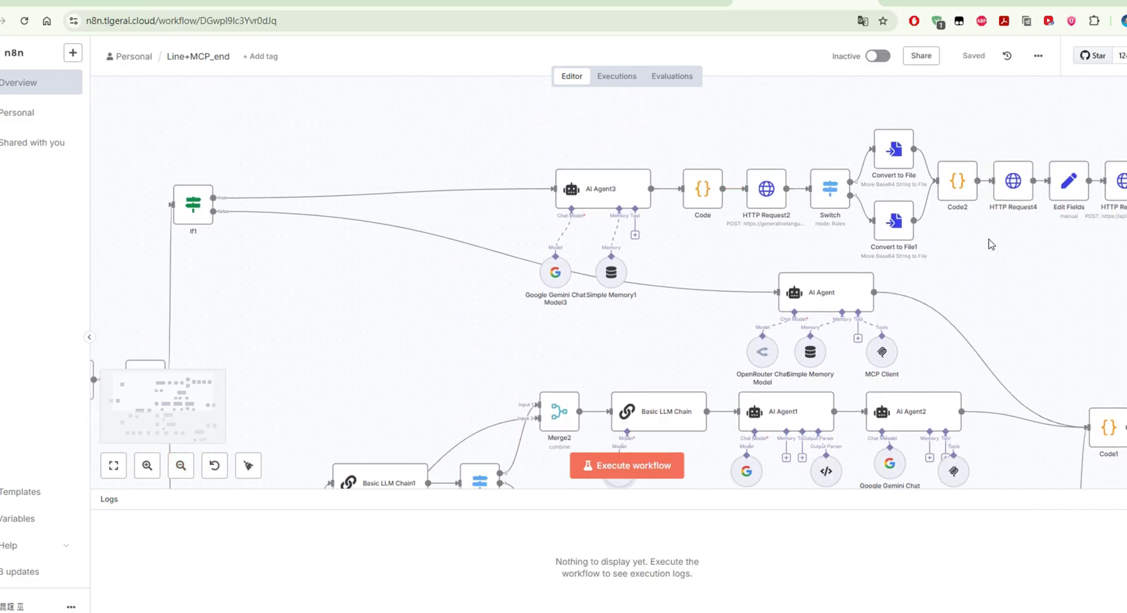
scroll(1046, 205, "down", 1)
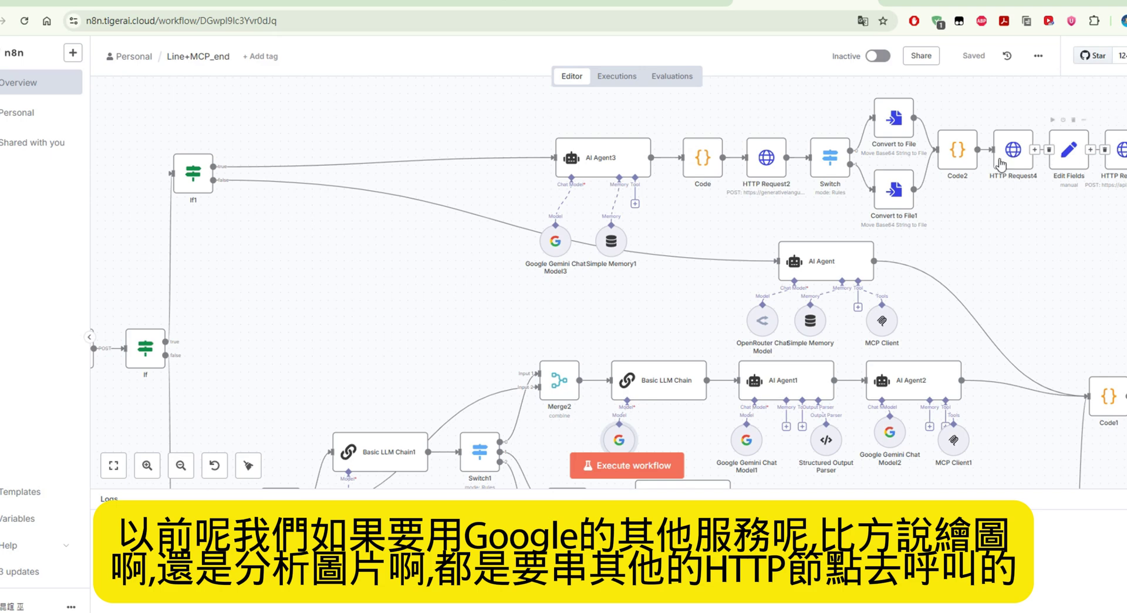
scroll(1000, 164, "down", 5)
scroll(939, 194, "up", 4)
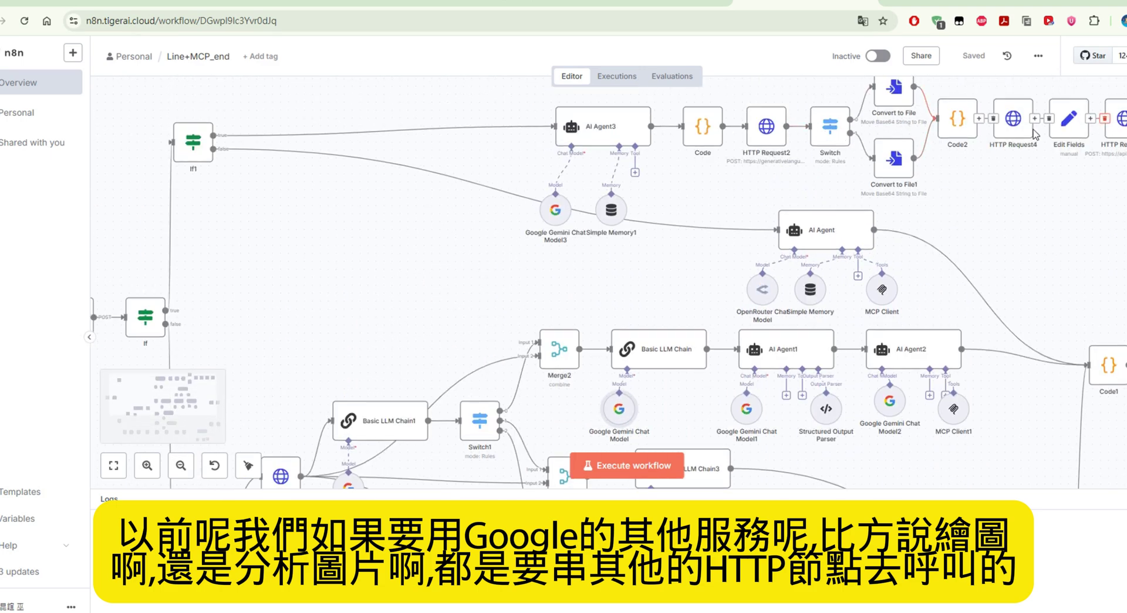
scroll(989, 193, "down", 2)
scroll(986, 171, "up", 3)
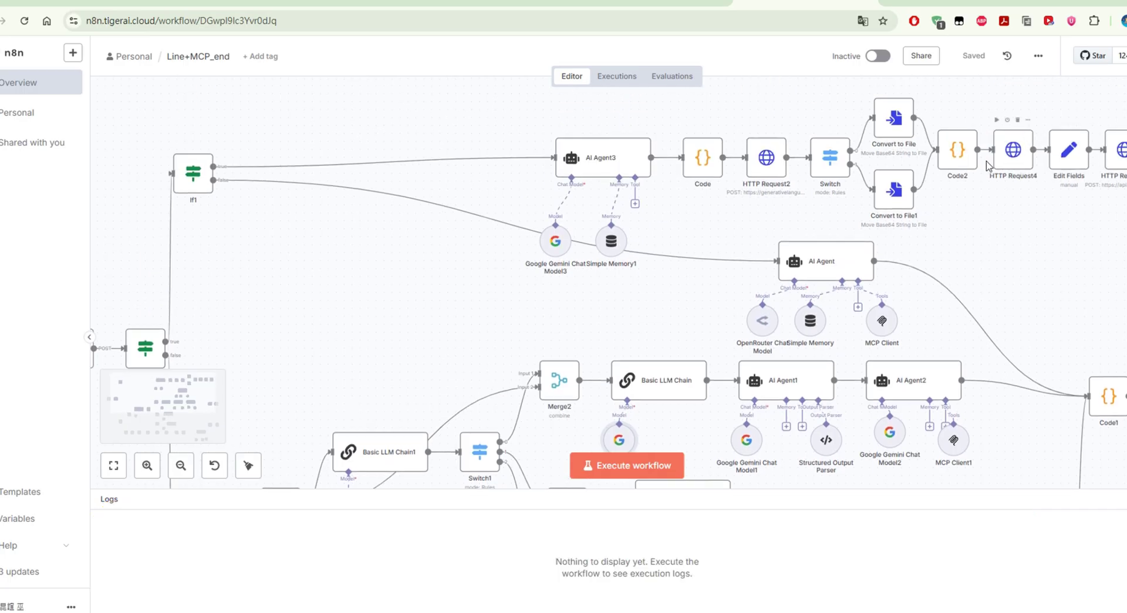
scroll(988, 165, "down", 7)
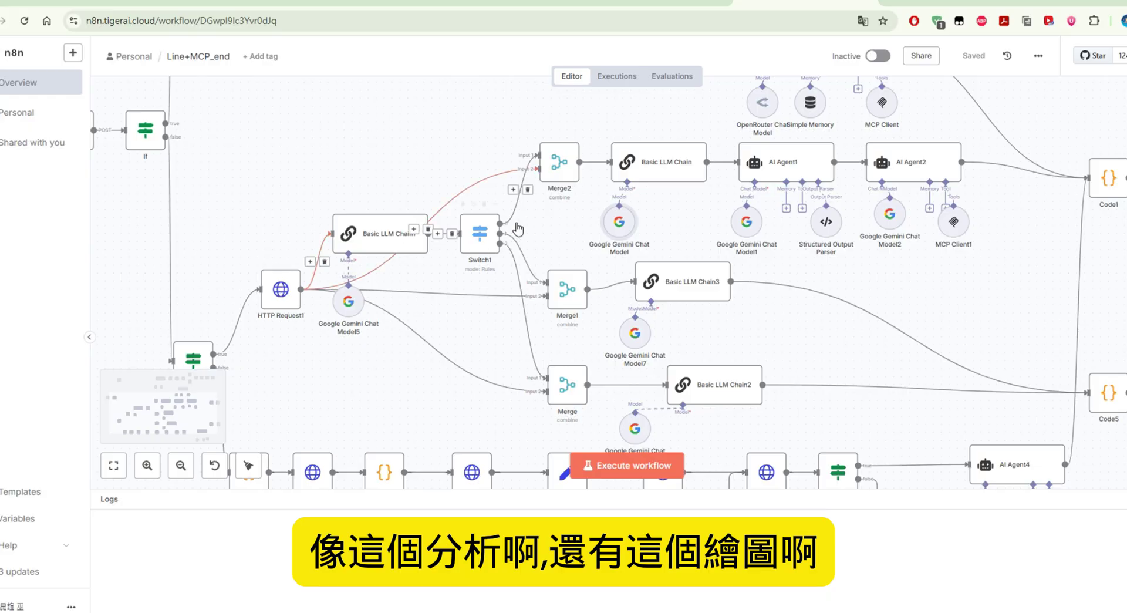
scroll(1107, 146, "up", 9)
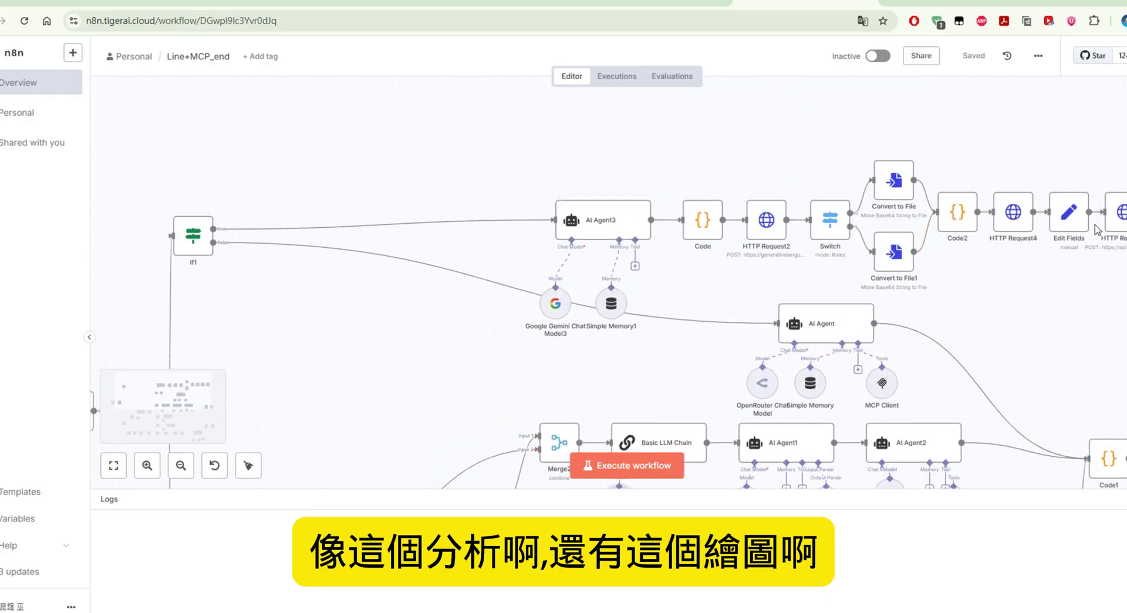
scroll(829, 250, "down", 11)
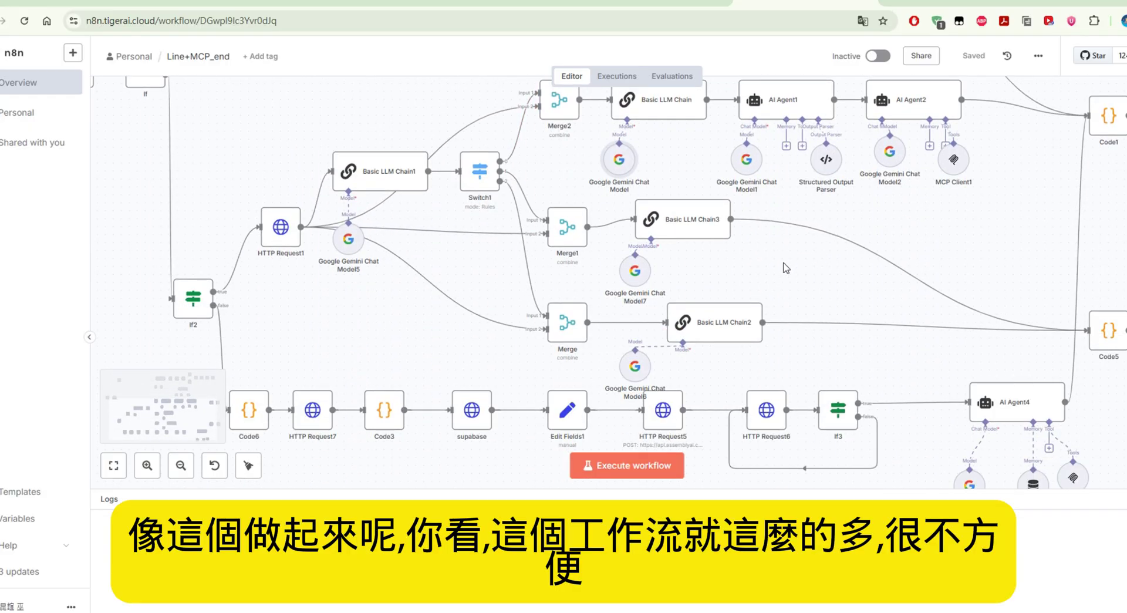
left_click(181, 465)
left_click(181, 464)
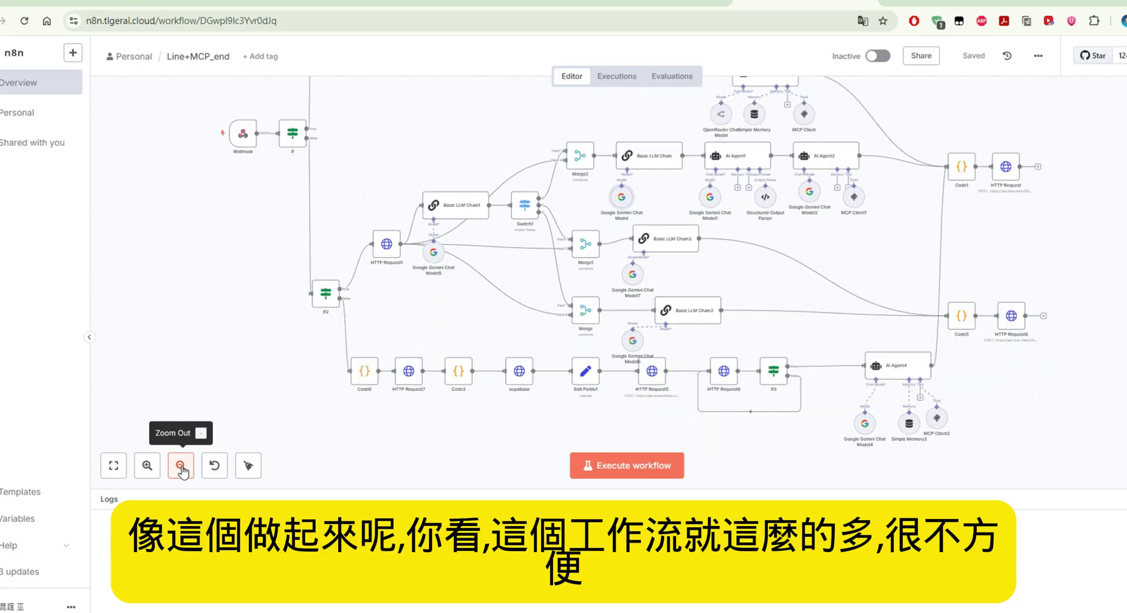
left_click(181, 465)
scroll(756, 201, "up", 2)
scroll(756, 201, "up", 1)
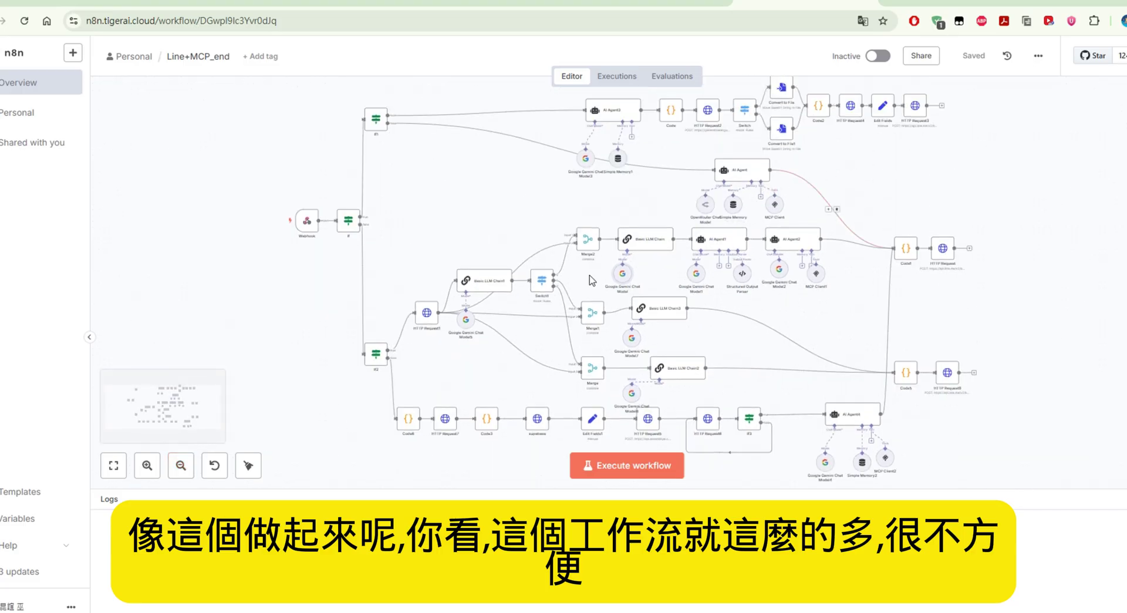
left_click(146, 465)
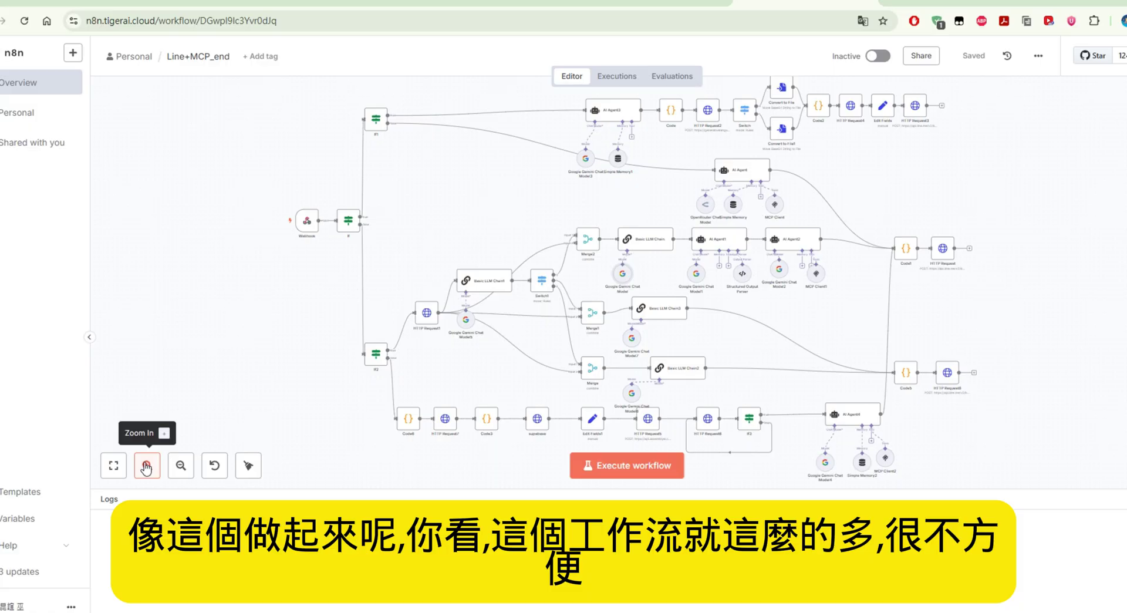
left_click(147, 466)
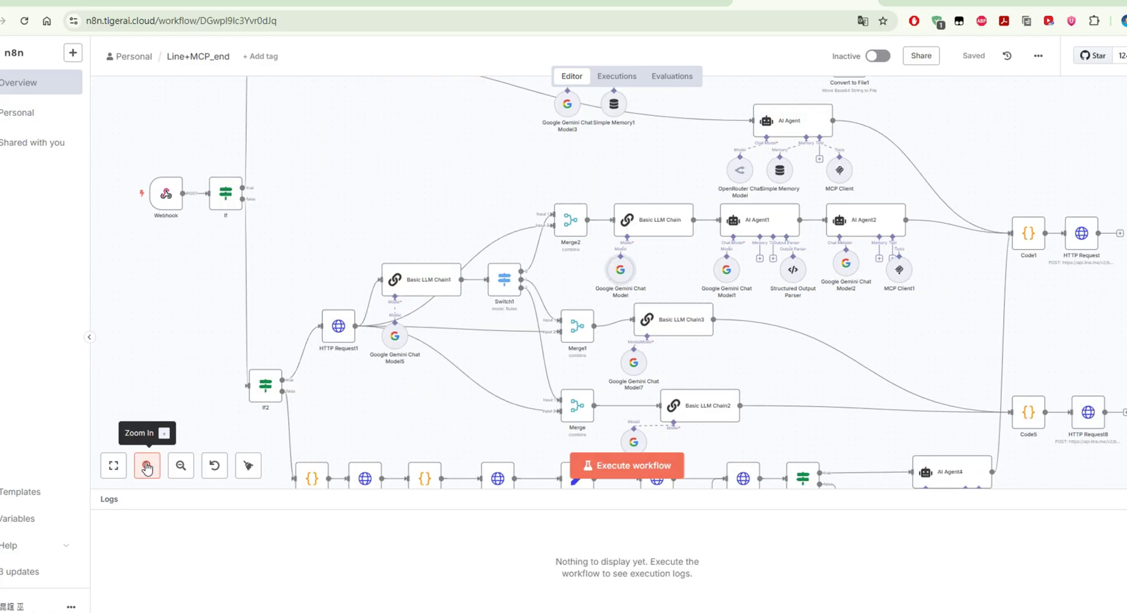
- Return to My workflow 17 and move the manual trigger node slightly left, away from the Generate an image node
left_click(194, 11)
scroll(874, 271, "down", 3)
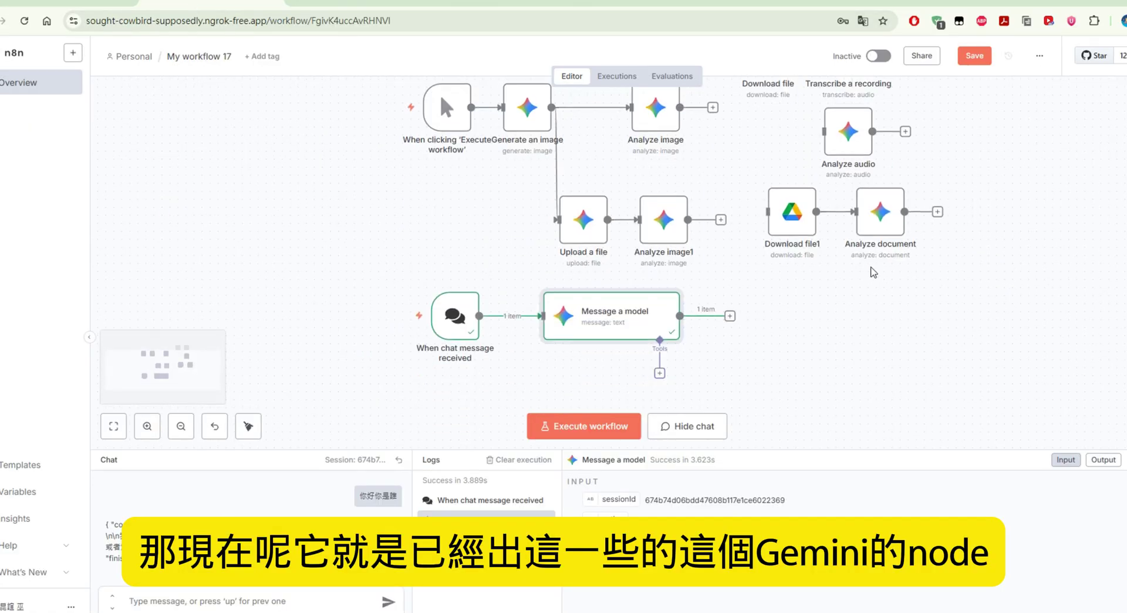
scroll(873, 271, "up", 2)
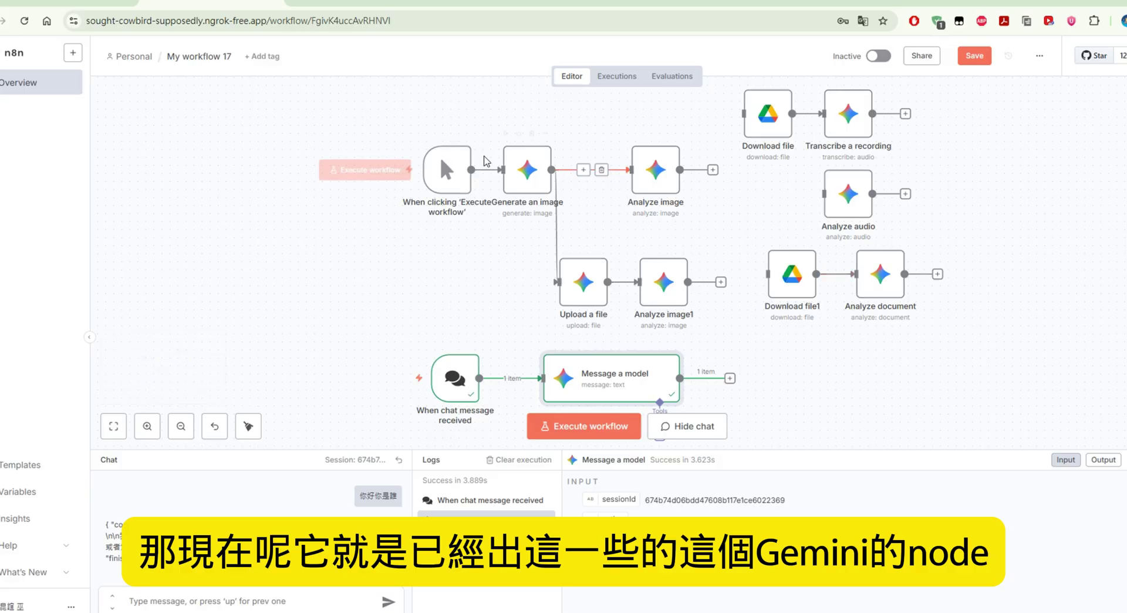
left_click_drag(445, 166, 420, 165)
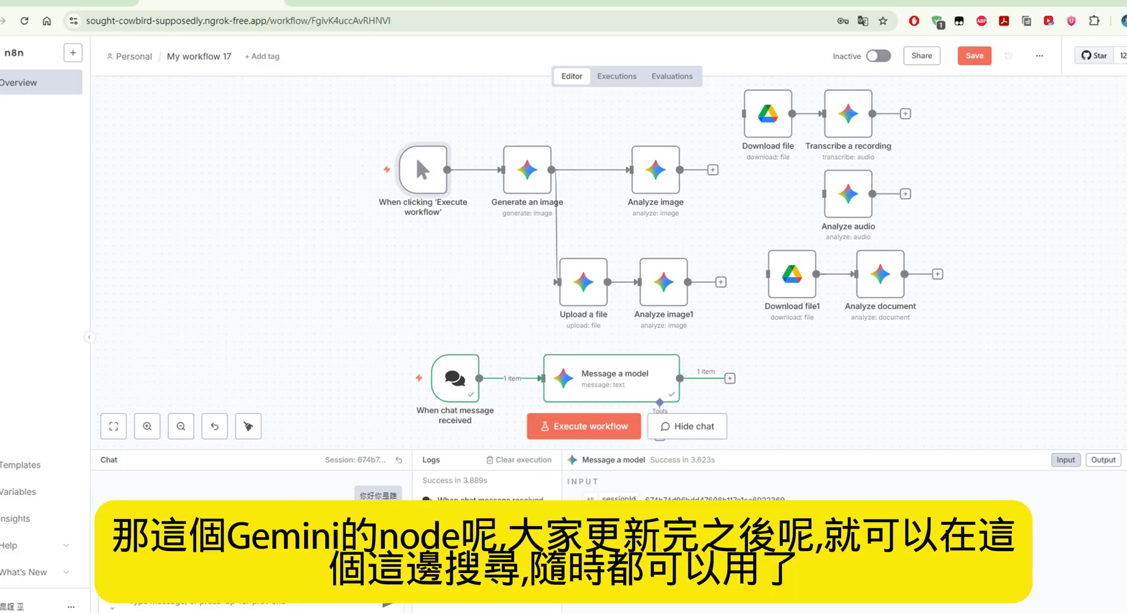
- Search the node list for "goo", view the available Google Gemini actions, and return to the canvas without adding a node
key("Tab")
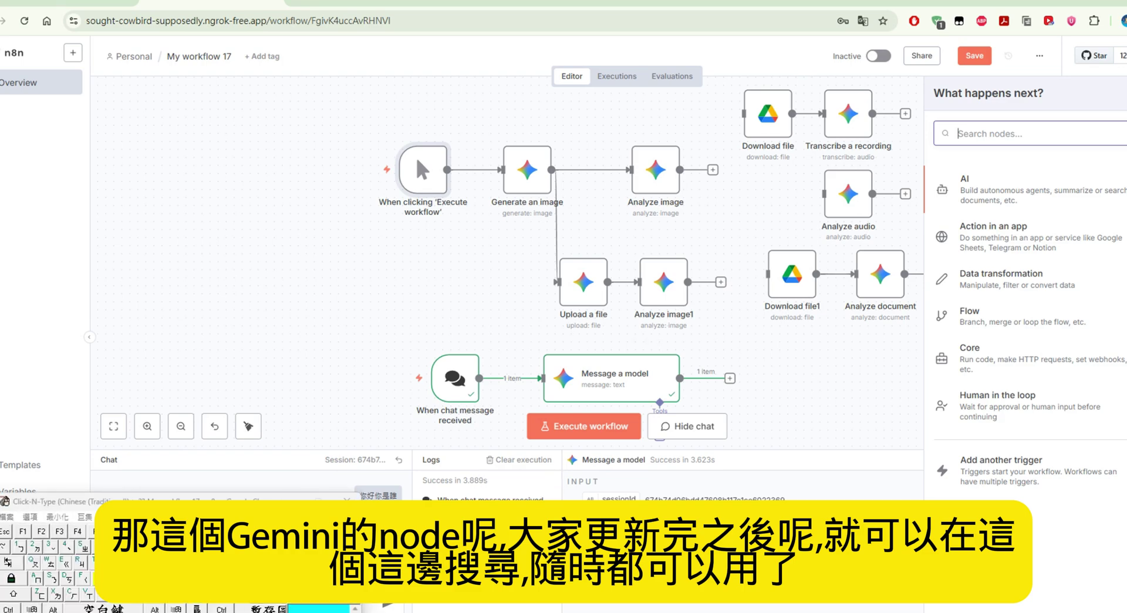
left_click(86, 574)
left_click(65, 563)
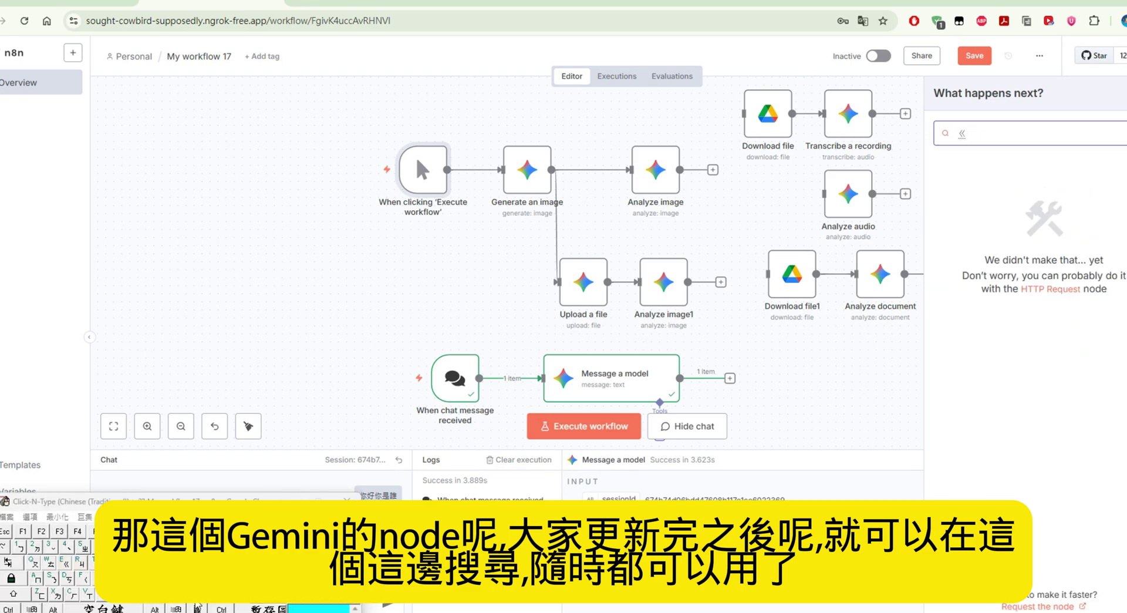
left_click(197, 606)
left_click(94, 578)
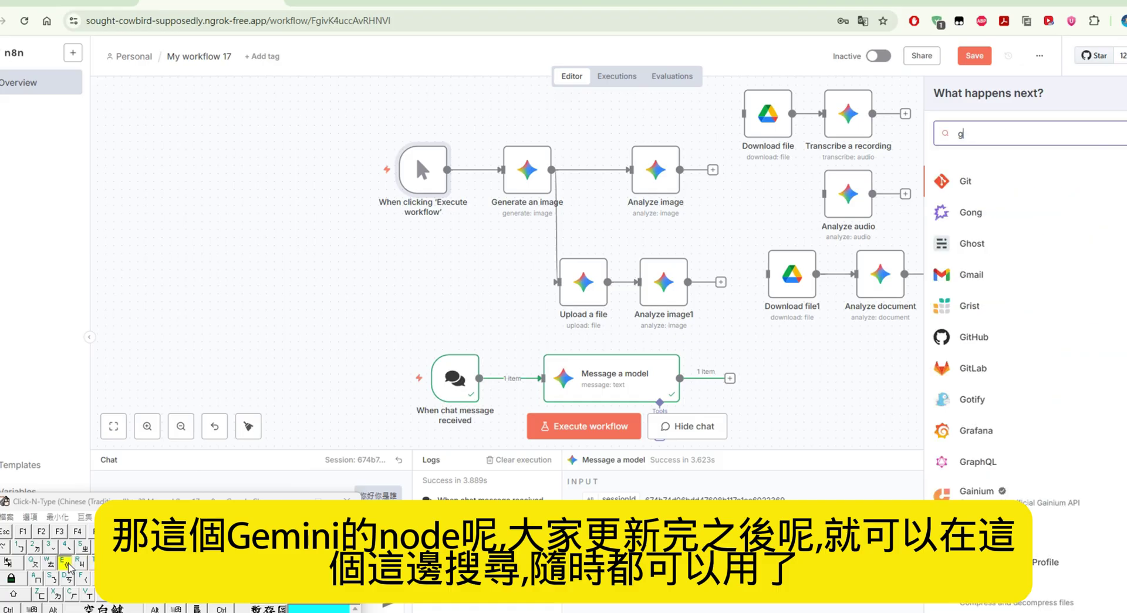
left_click(160, 564)
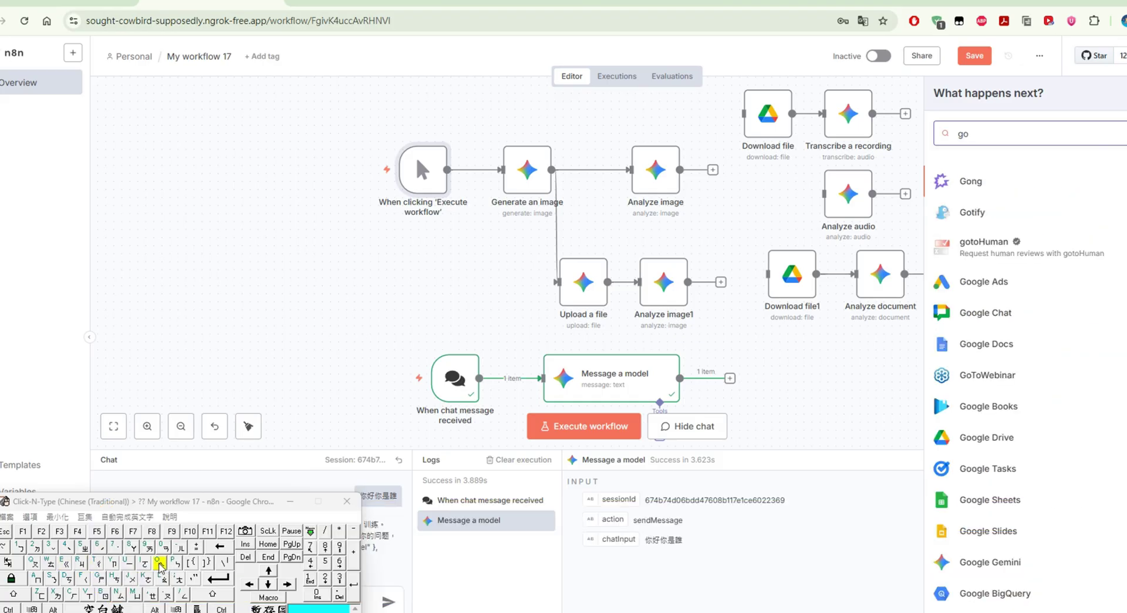
left_click(160, 563)
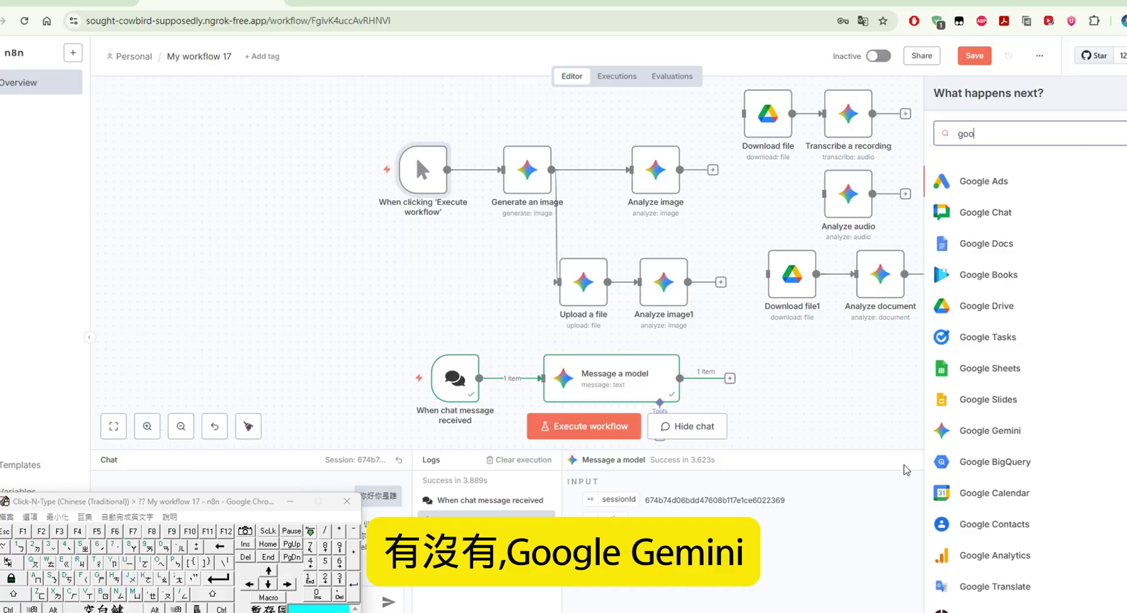
left_click(1011, 434)
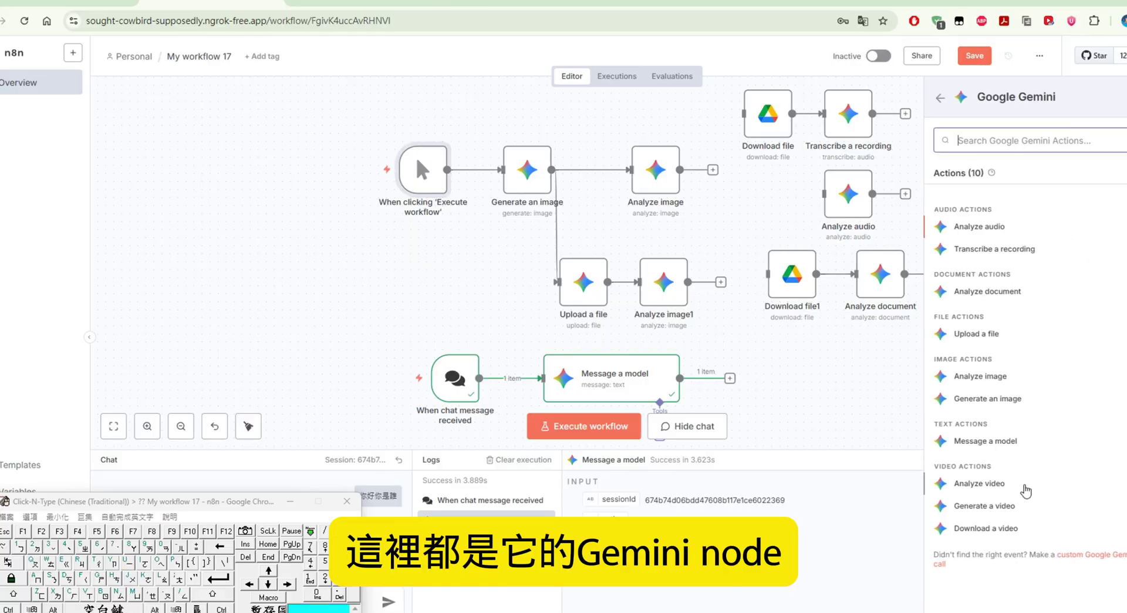
left_click(763, 209)
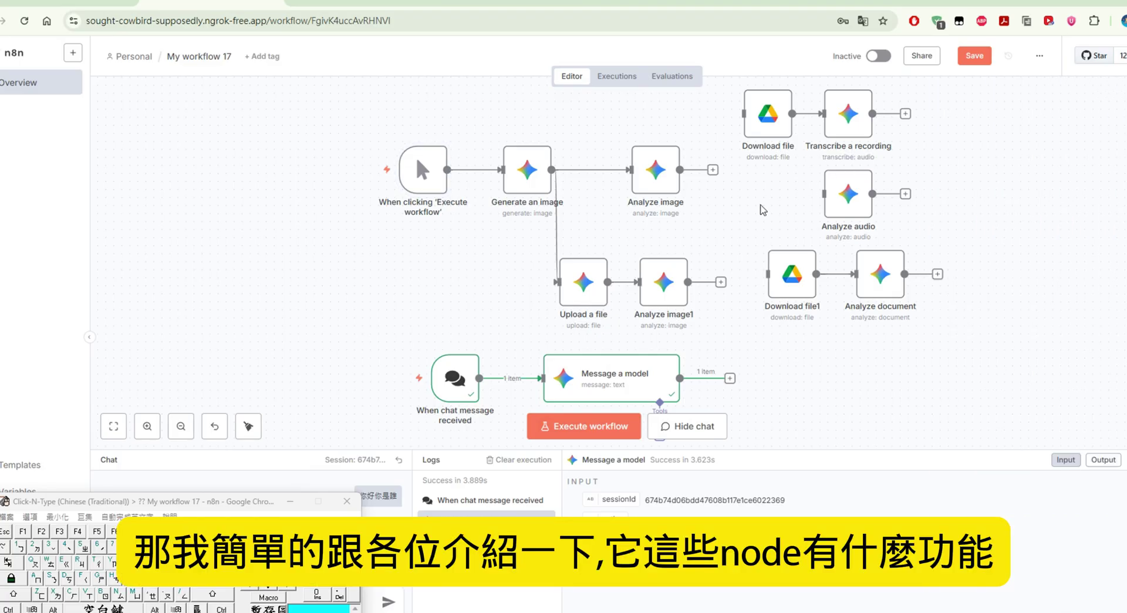
scroll(763, 209, "up", 2)
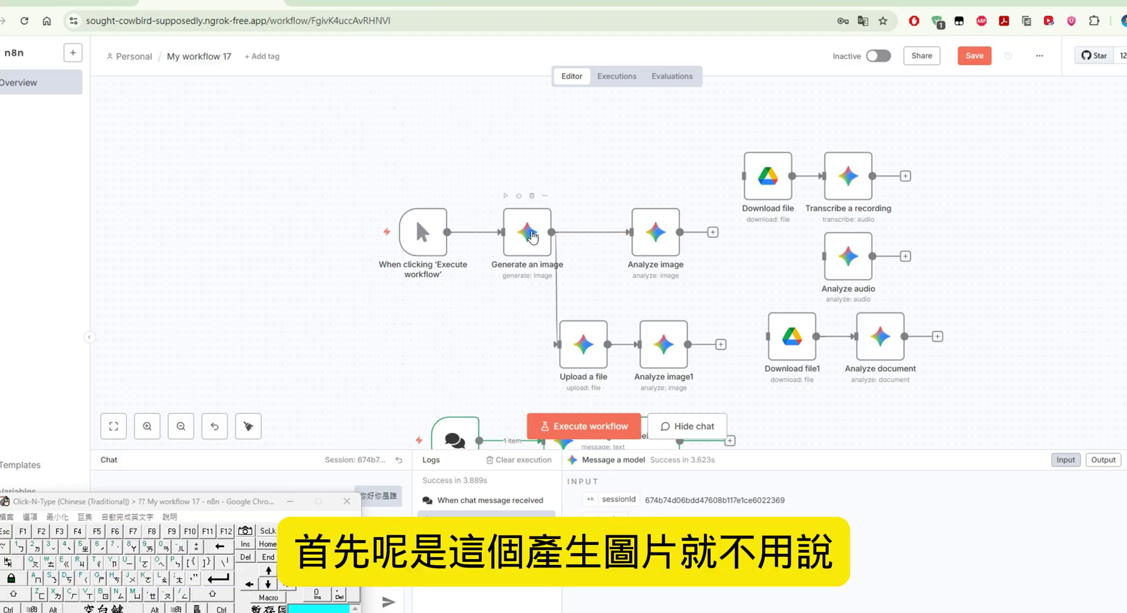
- Open the Generate an image node, check the API Keys page in Google AI Studio for its credential, and return to the node
double_click(540, 242)
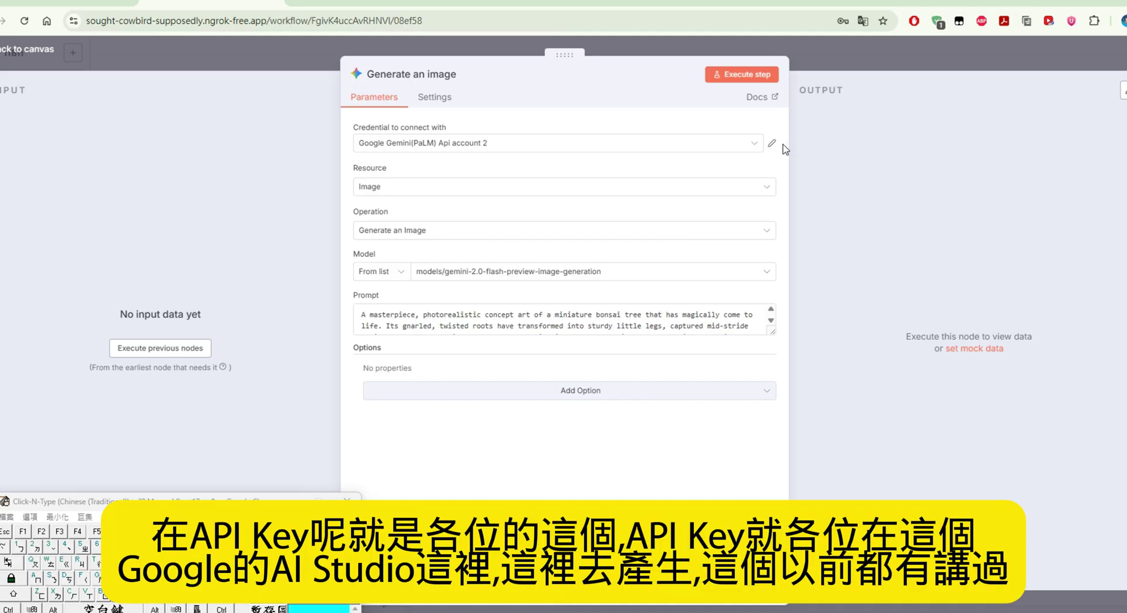
left_click(501, 5)
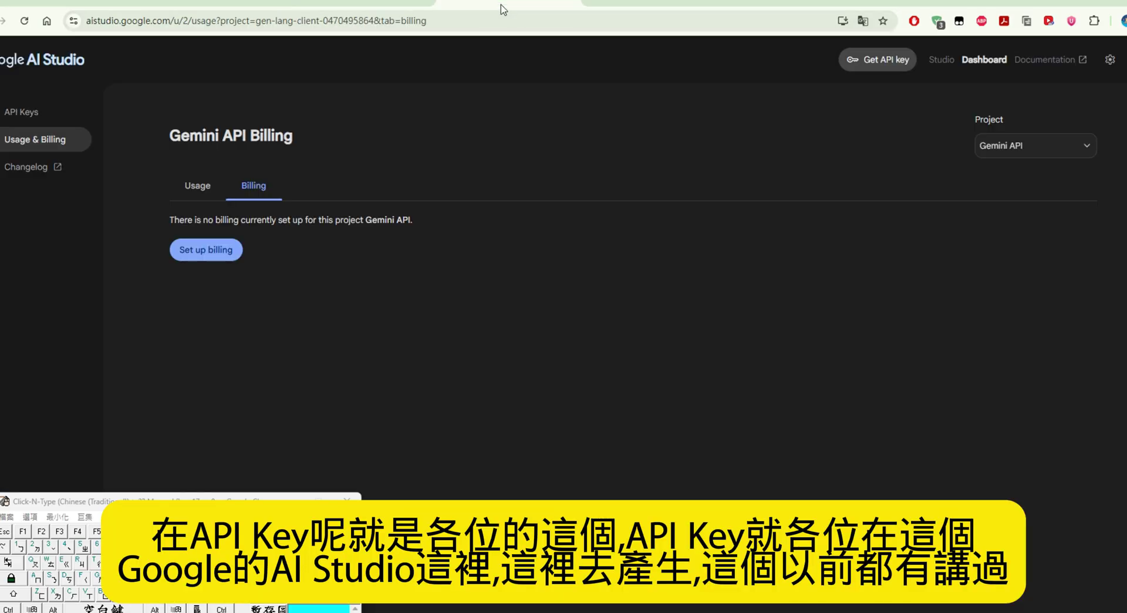
left_click(198, 186)
left_click(877, 59)
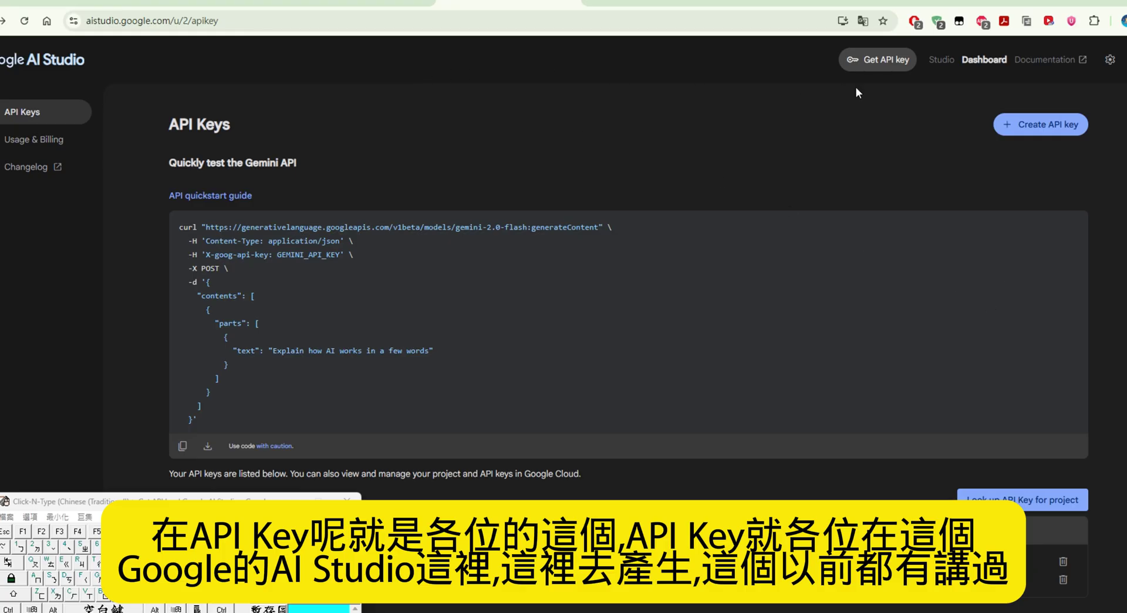
left_click(212, 2)
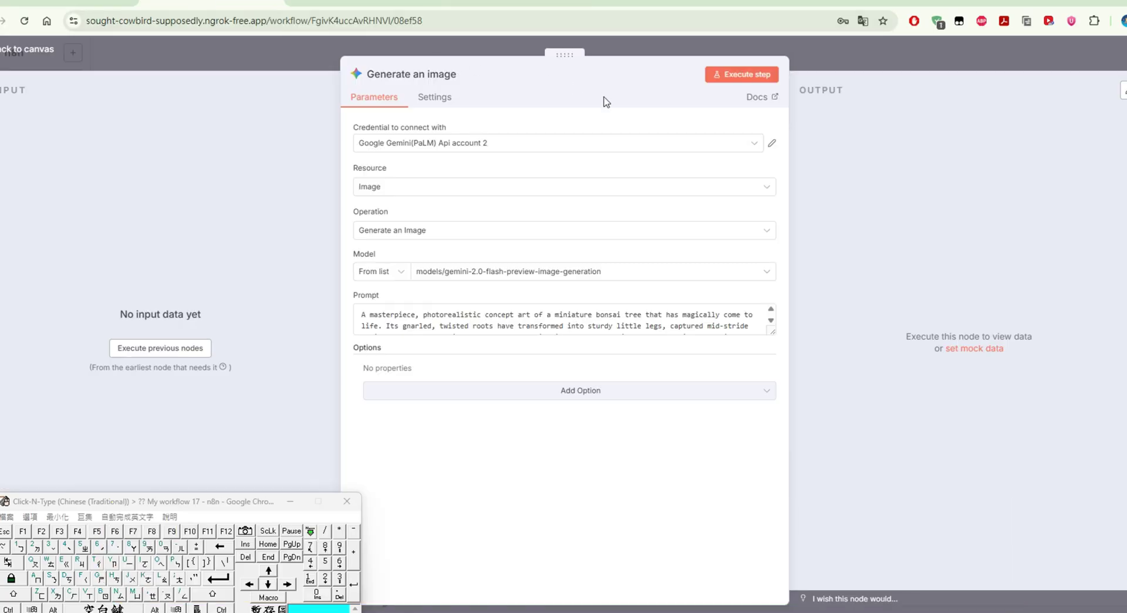
- Review the Resource, Operation and Model choices offered in the Generate an image node without changing any of them
left_click(584, 186)
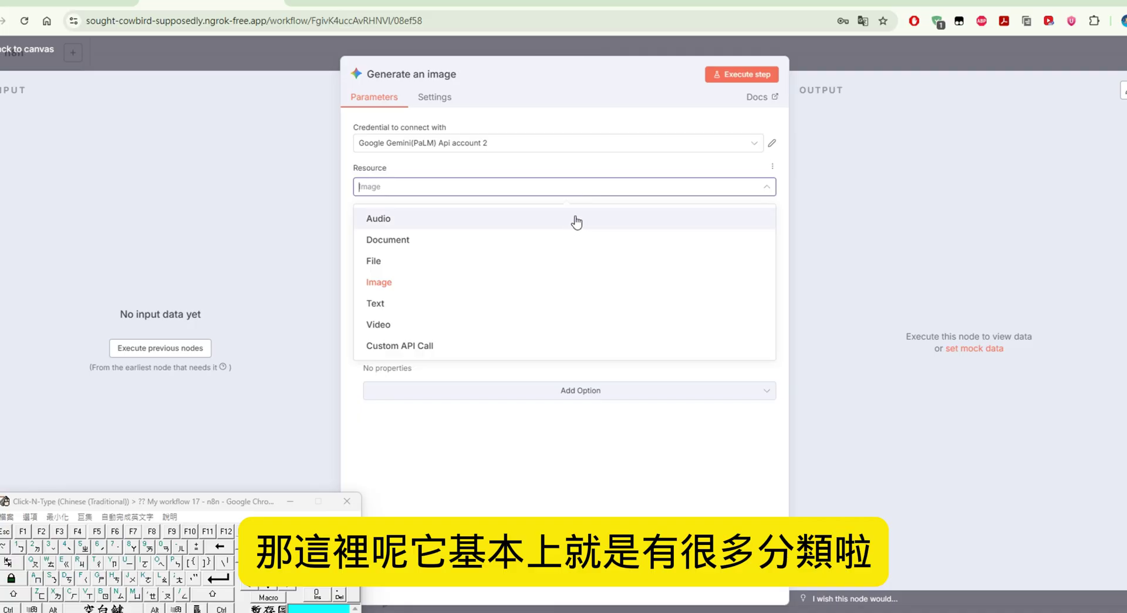
left_click(481, 173)
left_click(496, 230)
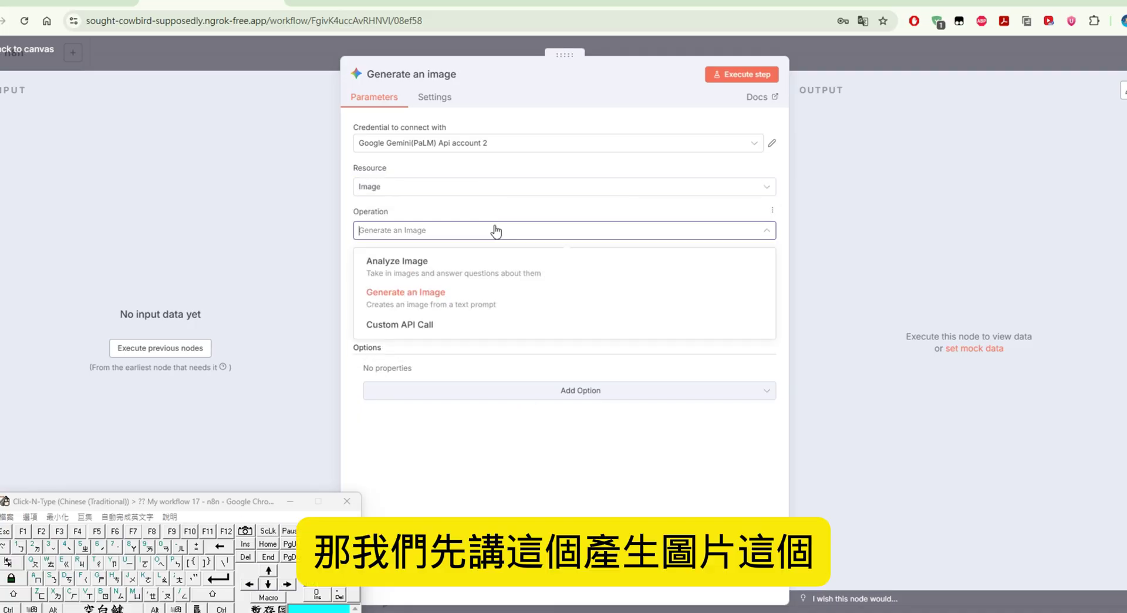
left_click(554, 212)
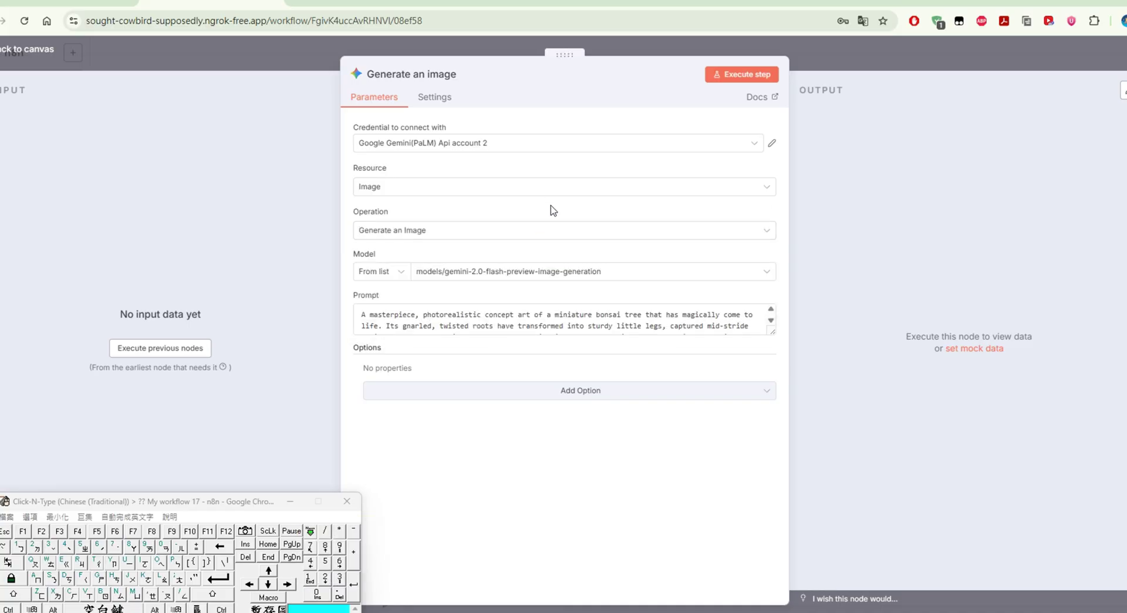
left_click(543, 272)
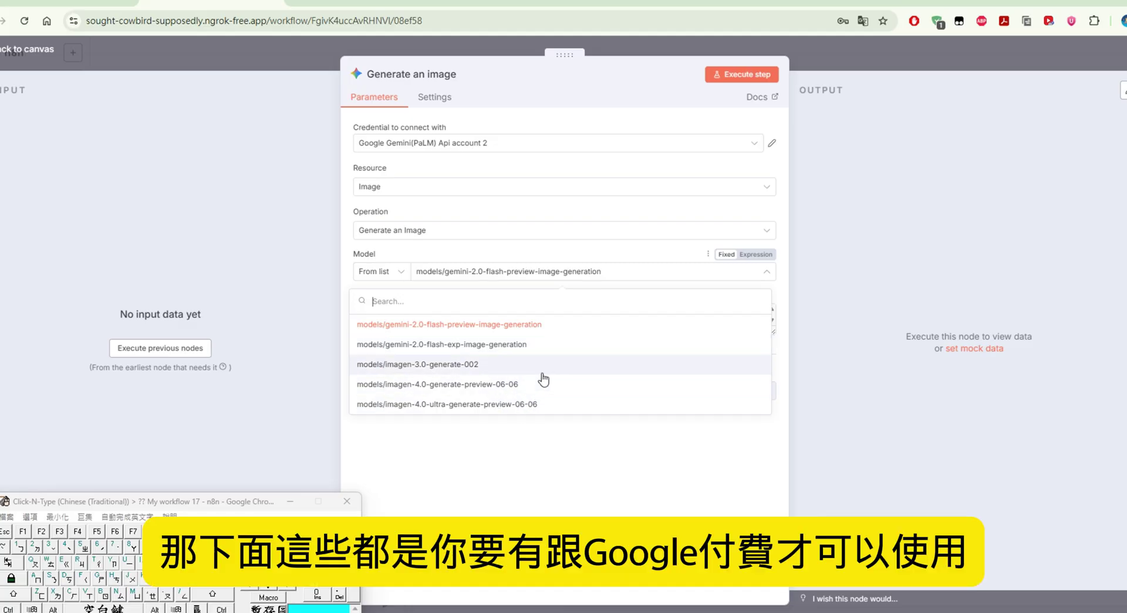
left_click(523, 437)
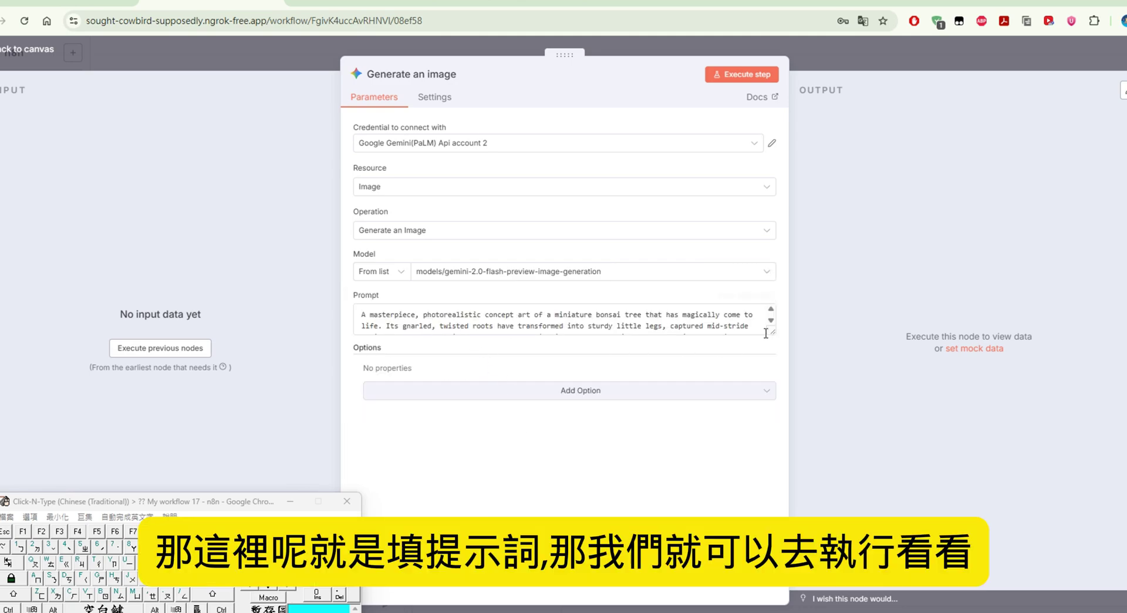
- Enlarge the prompt field to read it in full, execute the Generate an image node, view the generated picture, and return to the canvas
left_click_drag(771, 331, 767, 433)
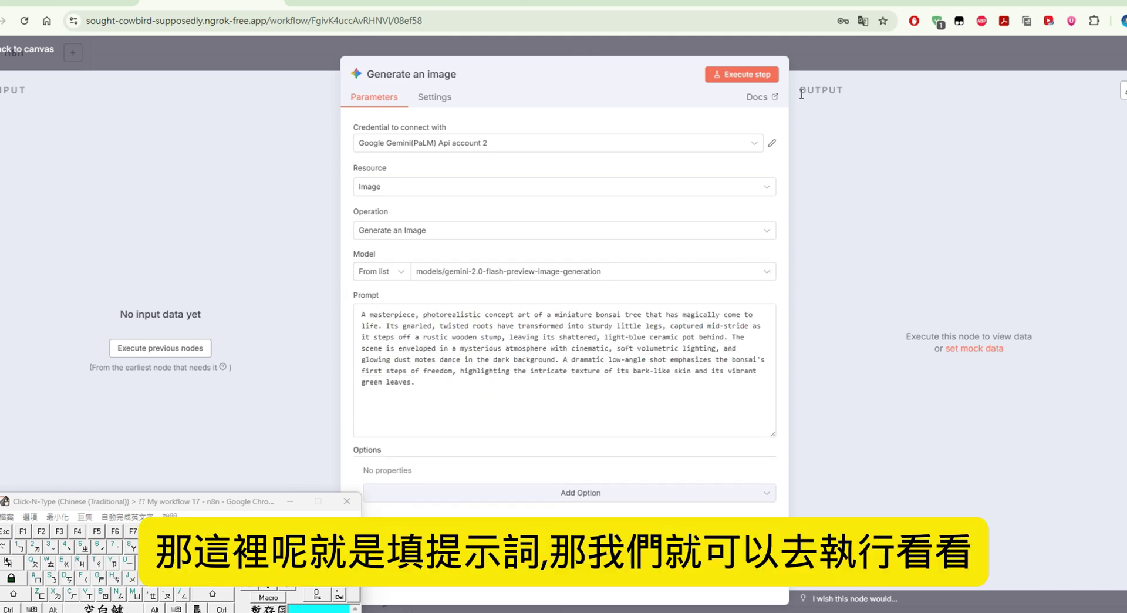
left_click(756, 75)
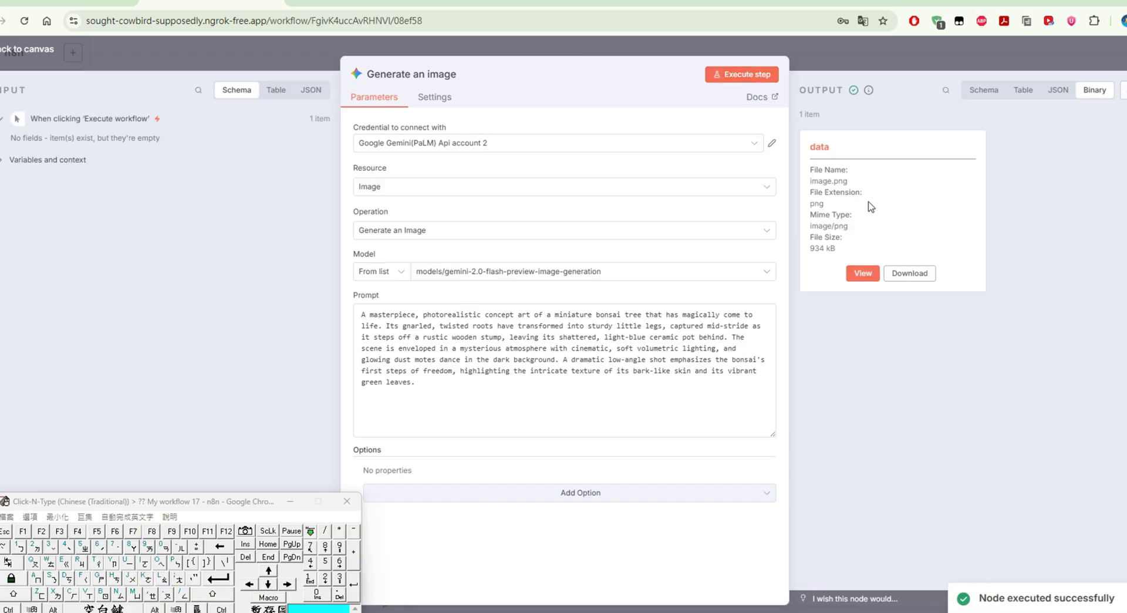
left_click(857, 272)
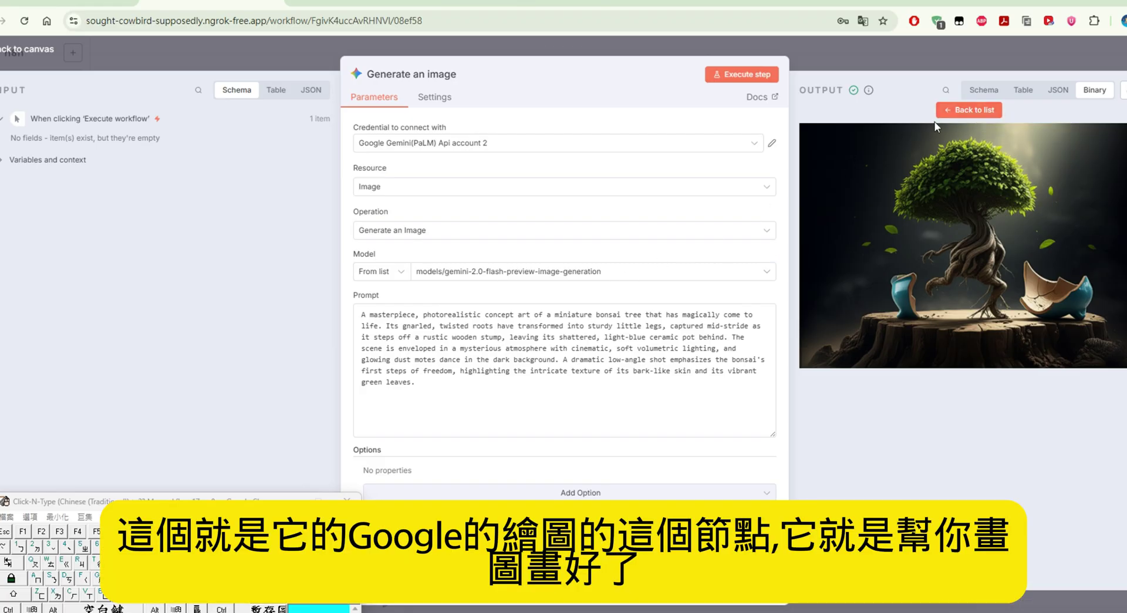
left_click(966, 111)
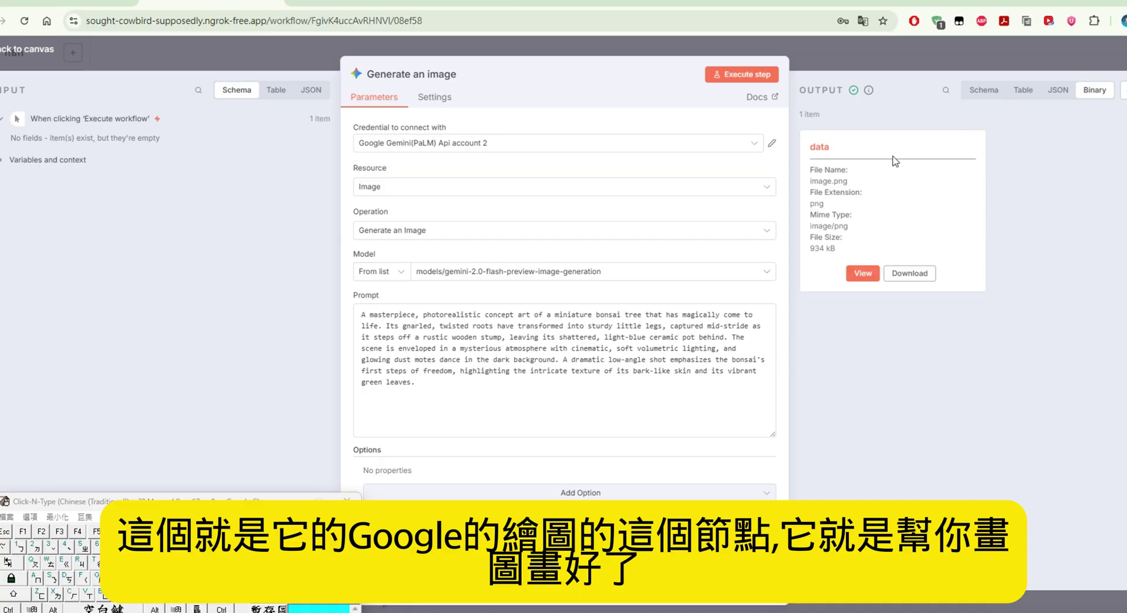
left_click(23, 49)
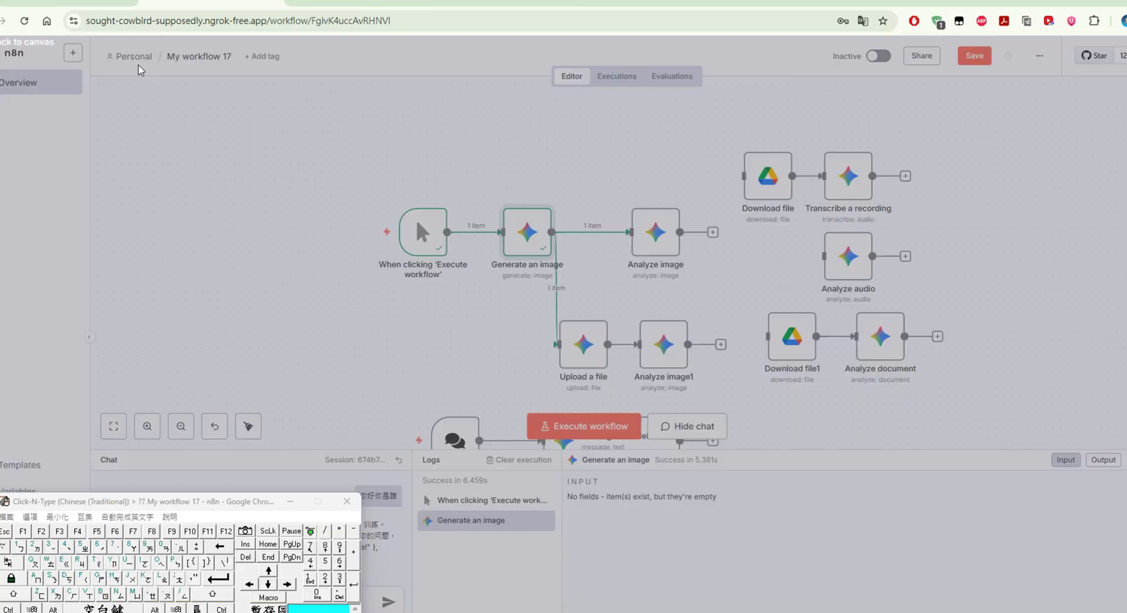
- Open the Analyze image node and examine its available operations and models, keeping Analyze Image and models/gemini-2.5-flash
double_click(648, 241)
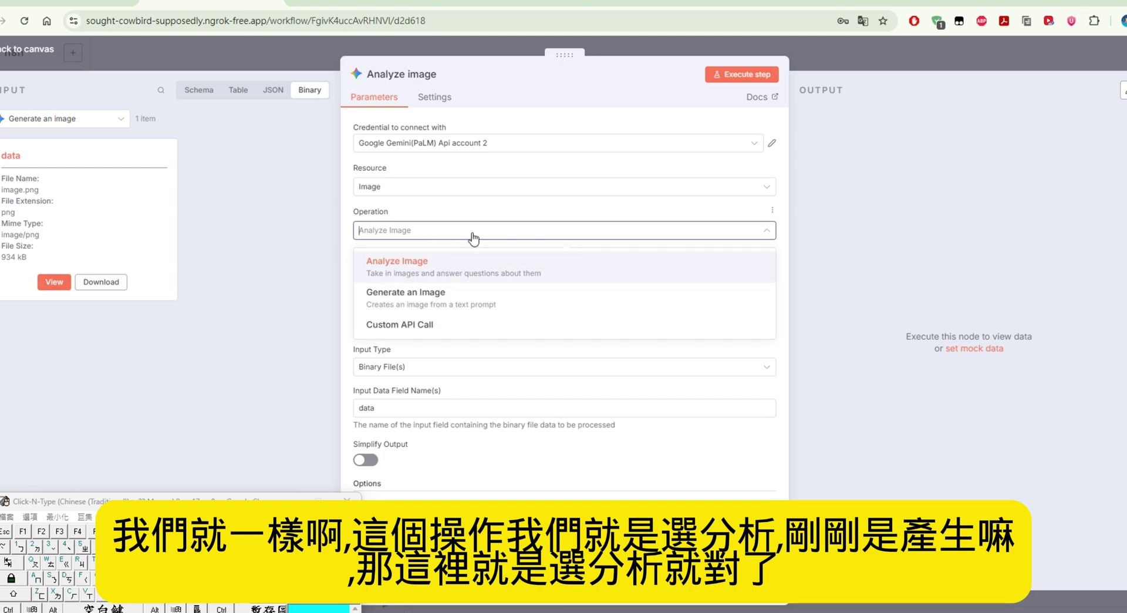
left_click(488, 212)
left_click(506, 275)
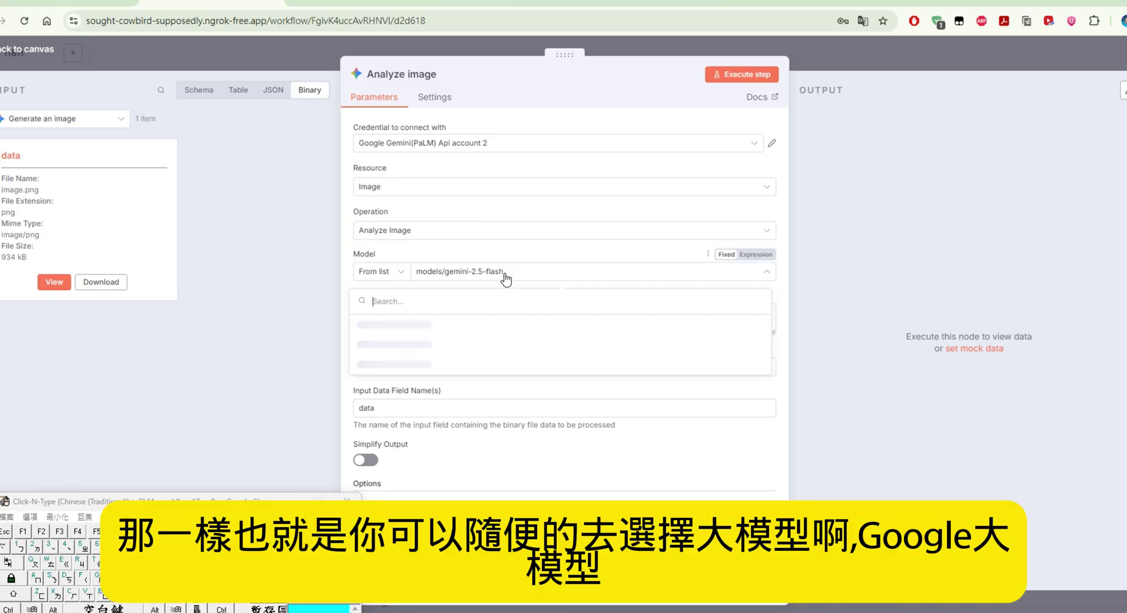
scroll(493, 341, "down", 10)
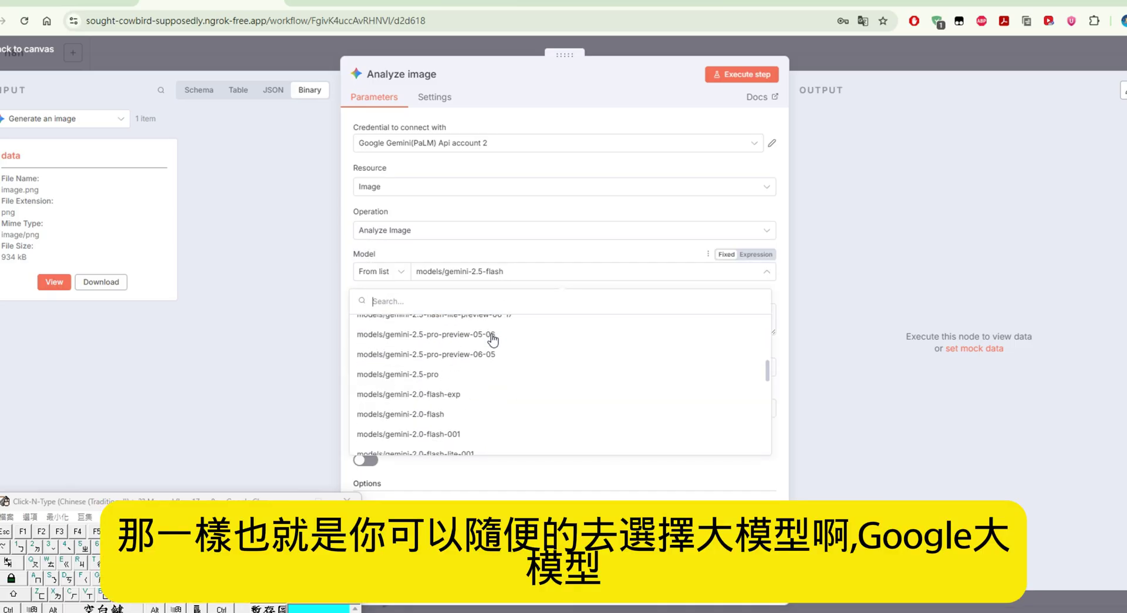
scroll(493, 340, "down", 3)
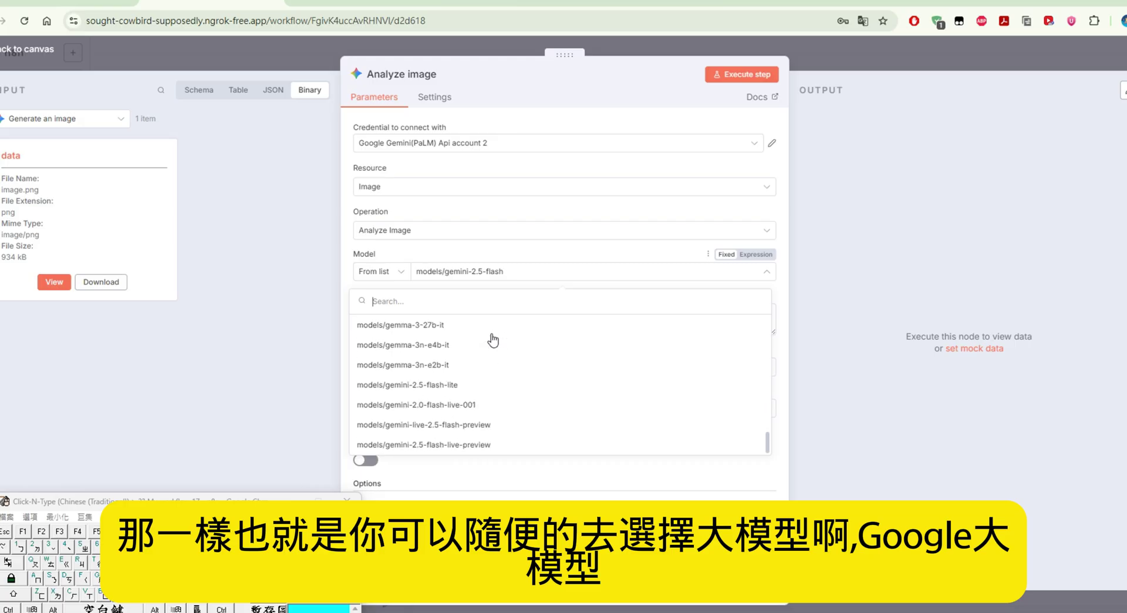
scroll(493, 340, "up", 5)
scroll(493, 341, "down", 5)
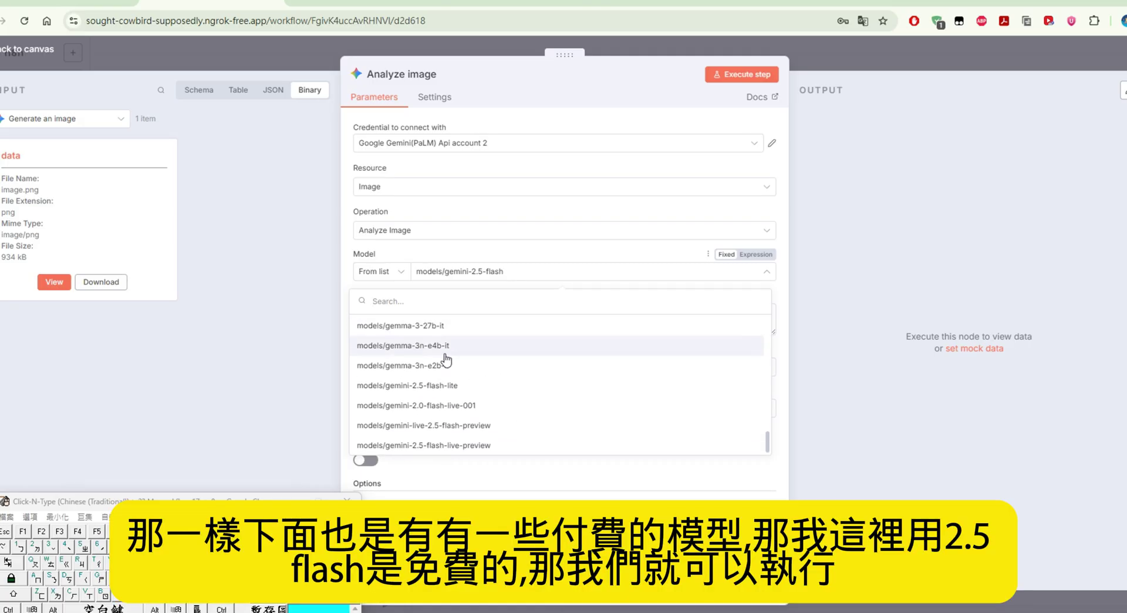
scroll(446, 359, "up", 5)
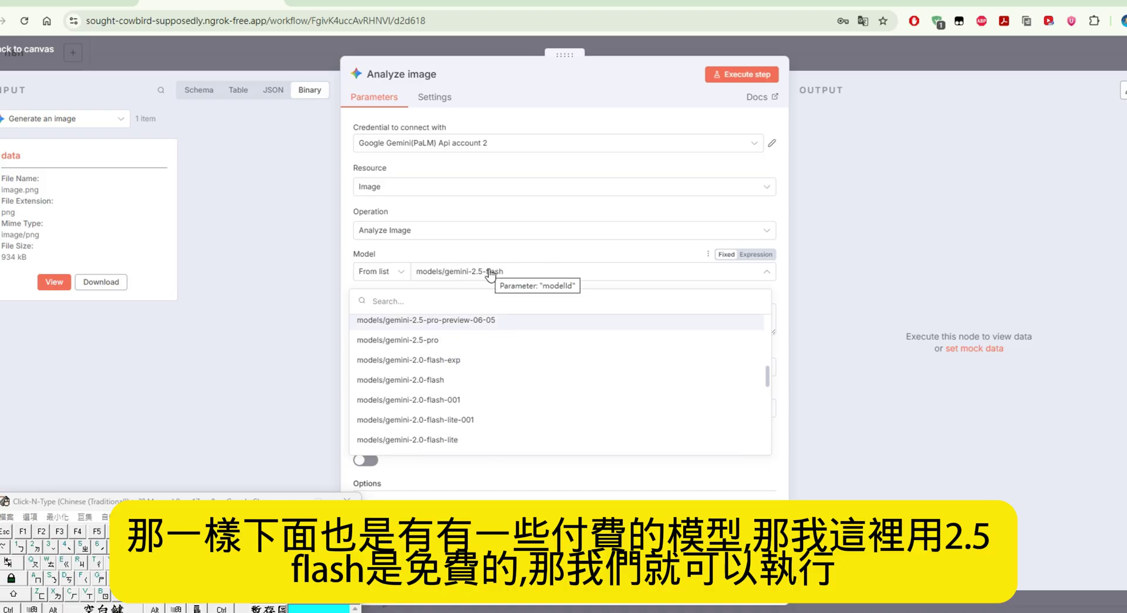
left_click(510, 257)
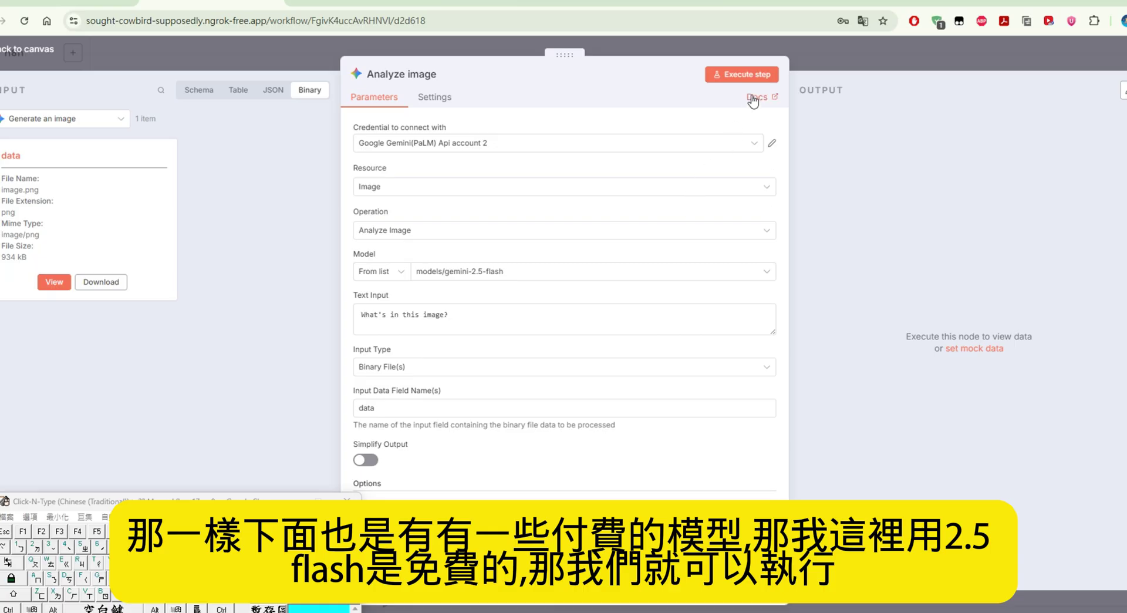
- Execute the Analyze image node and highlight the image description in the output's text field
left_click(760, 76)
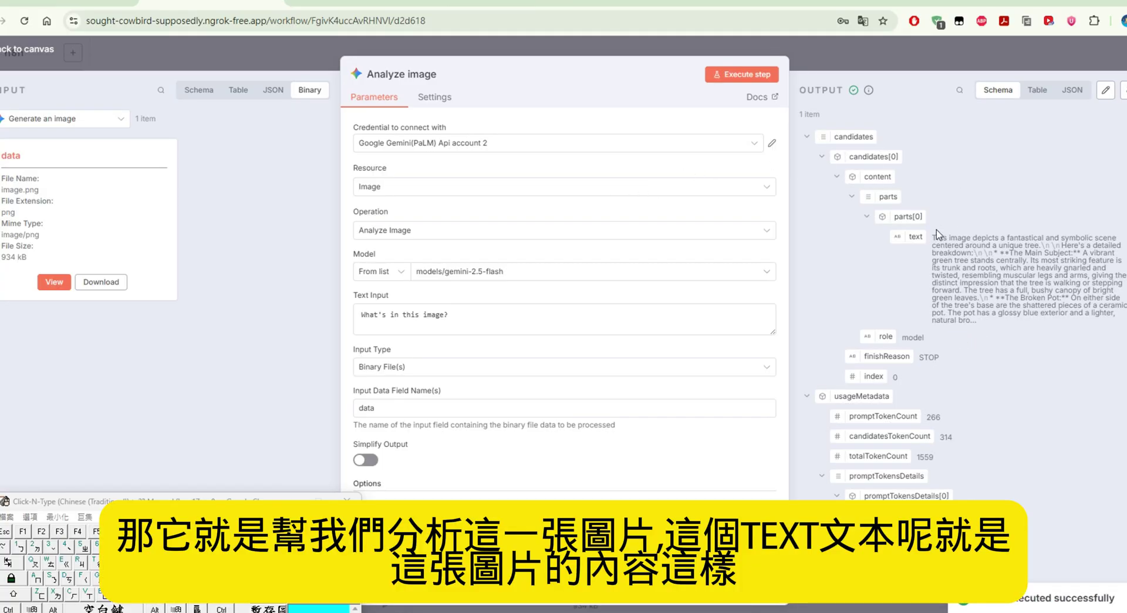
left_click_drag(930, 236, 1040, 324)
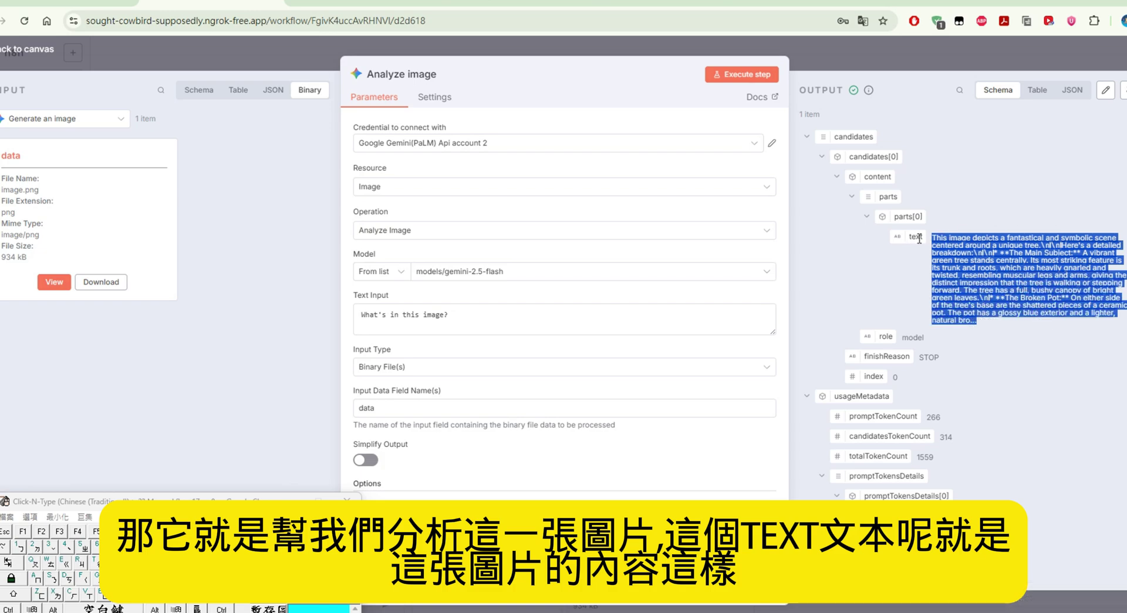
left_click_drag(937, 238, 1023, 325)
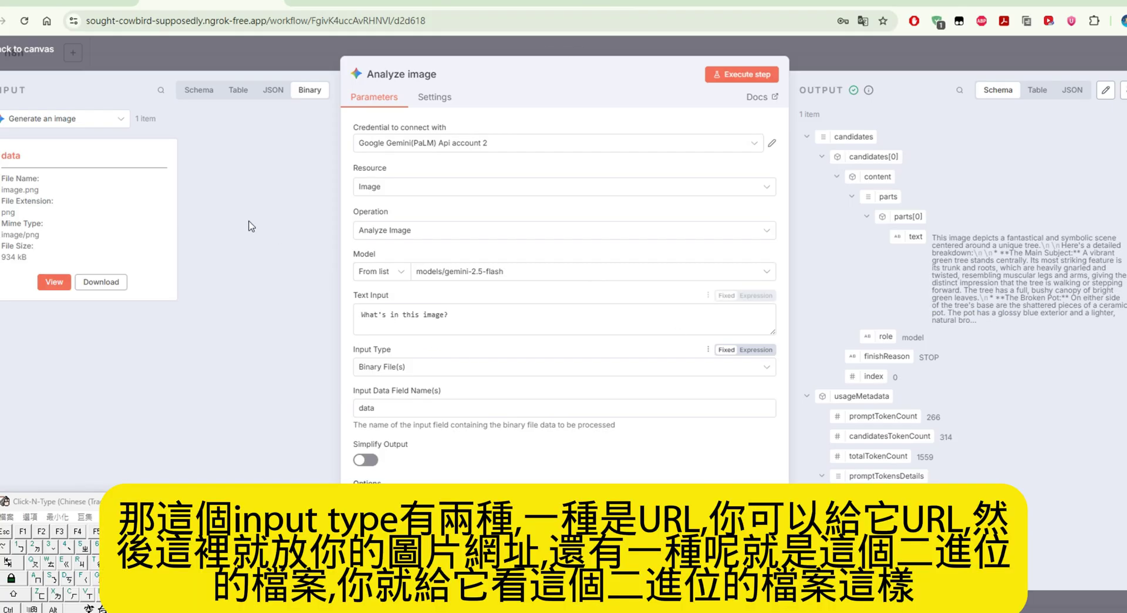
- Switch the Analyze image node's input type to Image URL(s) and back to Binary File(s), and return to the canvas
left_click(434, 368)
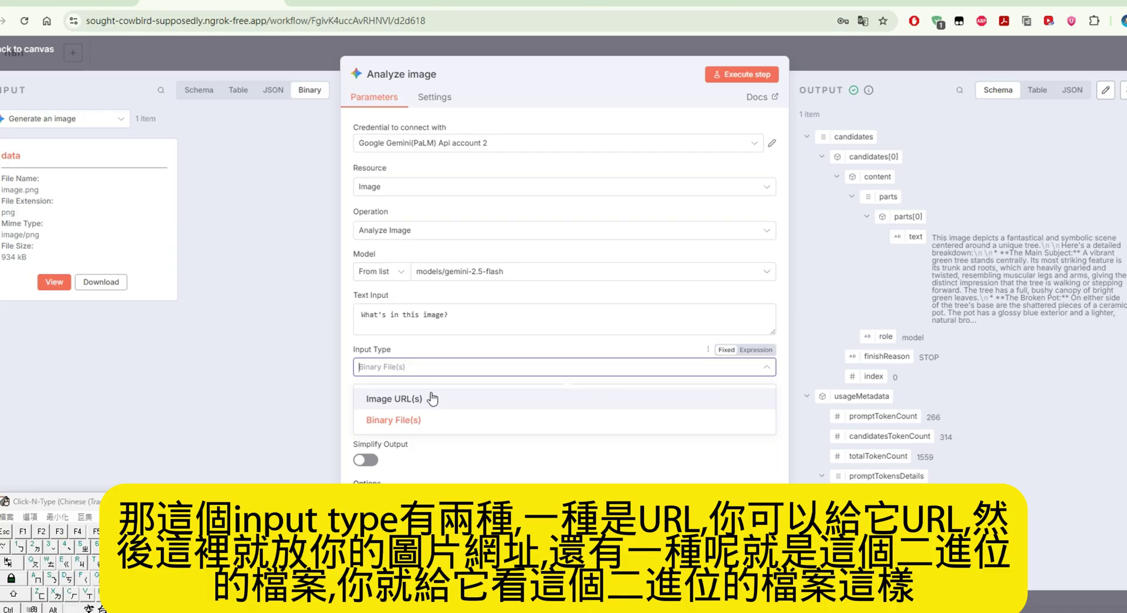
left_click(433, 399)
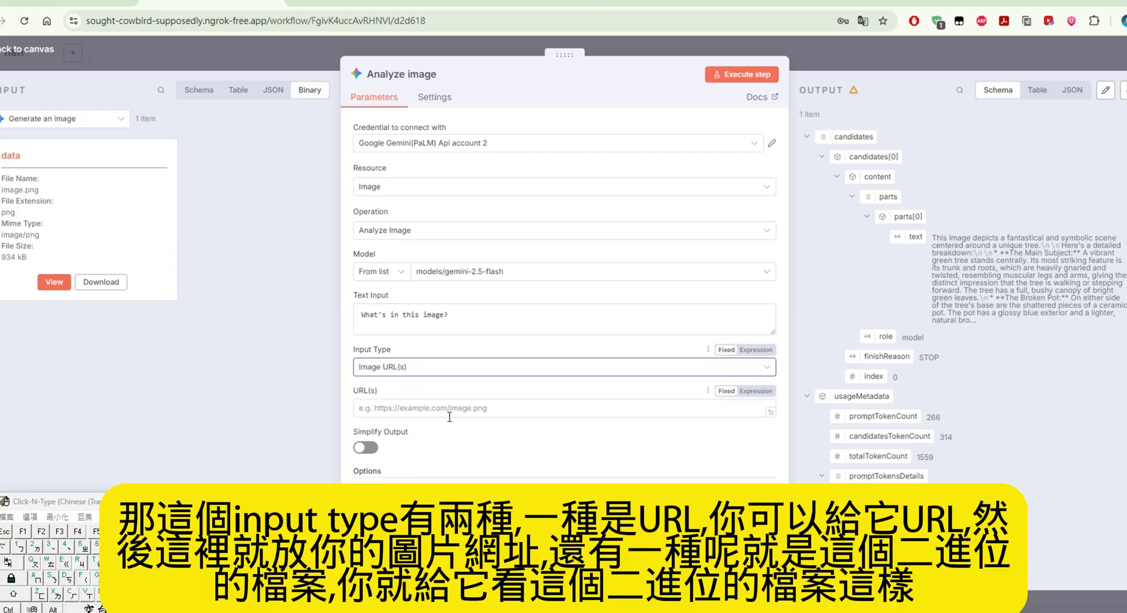
left_click(450, 415)
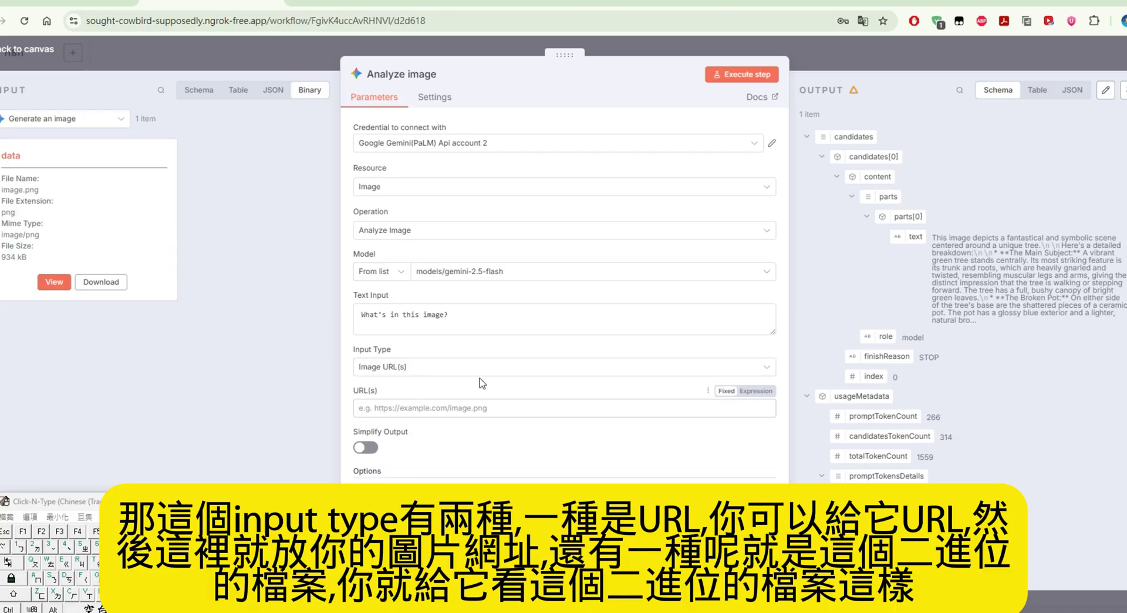
left_click(473, 370)
left_click(465, 418)
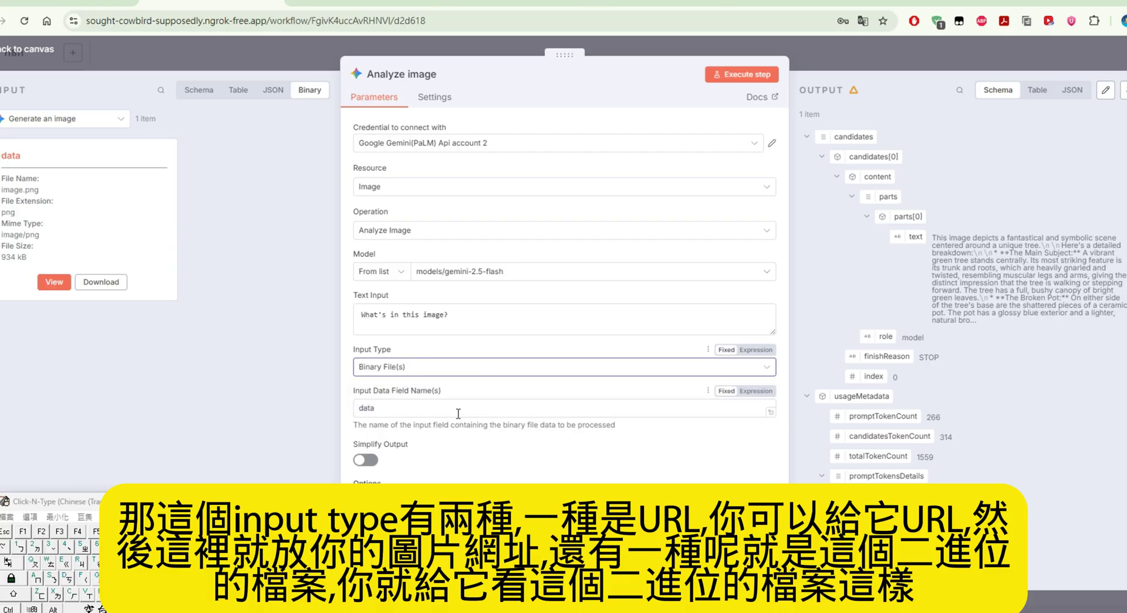
double_click(10, 155)
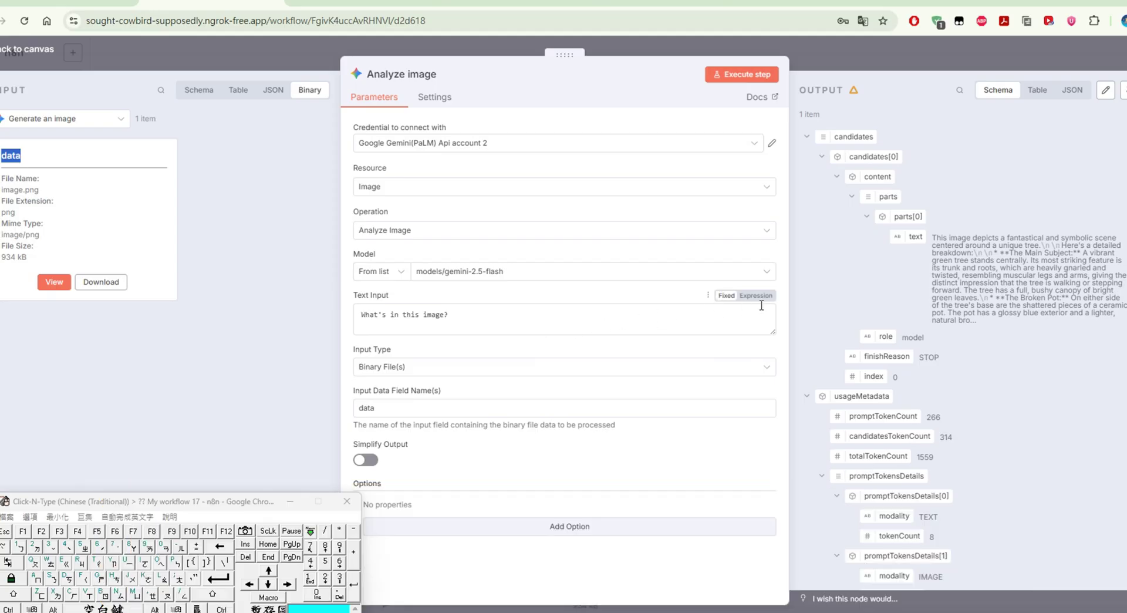
left_click(37, 49)
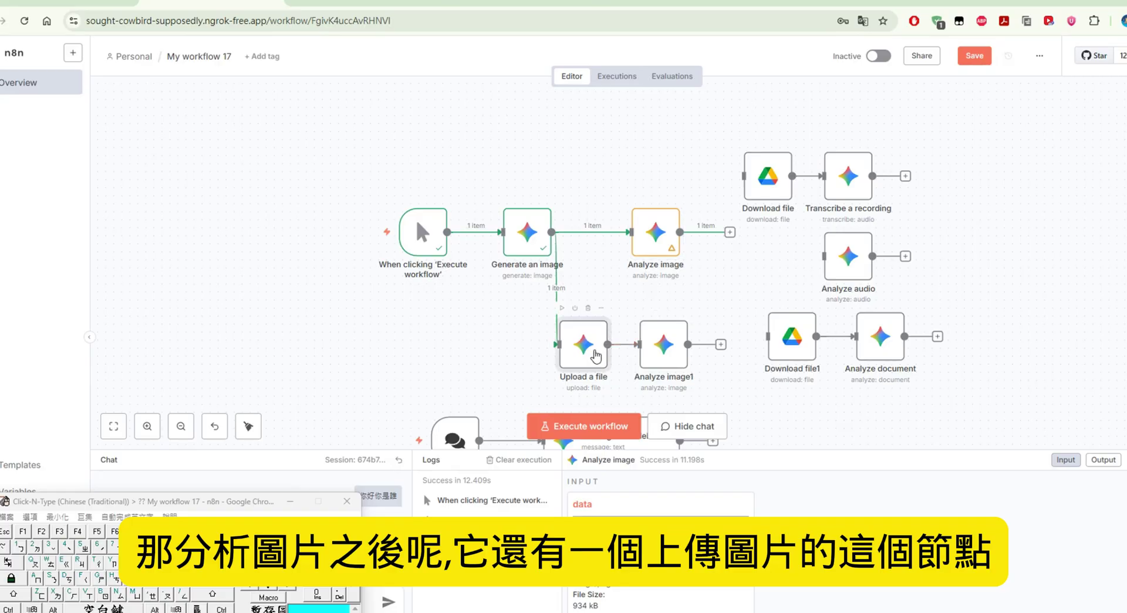
- Open the Upload a file node, execute it on the generated image, and highlight the fileUri address in its output
double_click(597, 356)
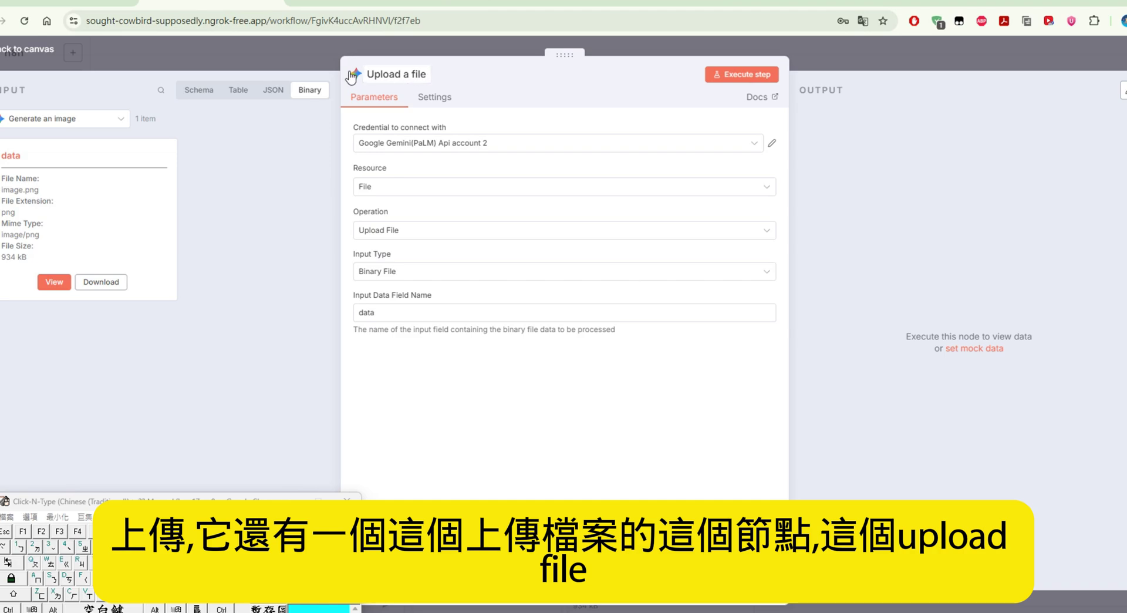
left_click(100, 48)
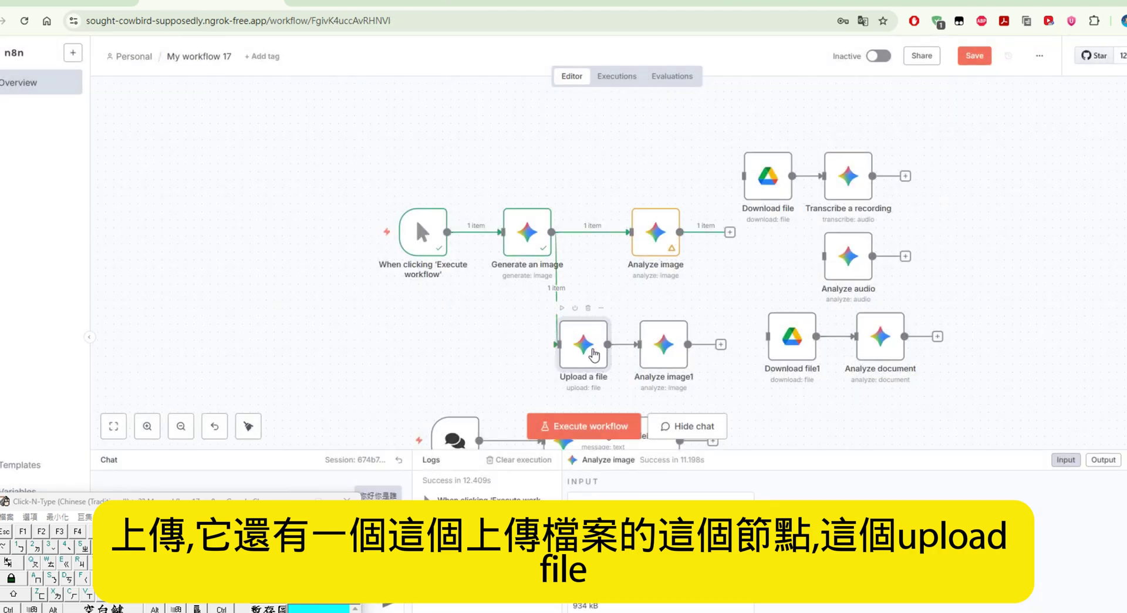
double_click(593, 351)
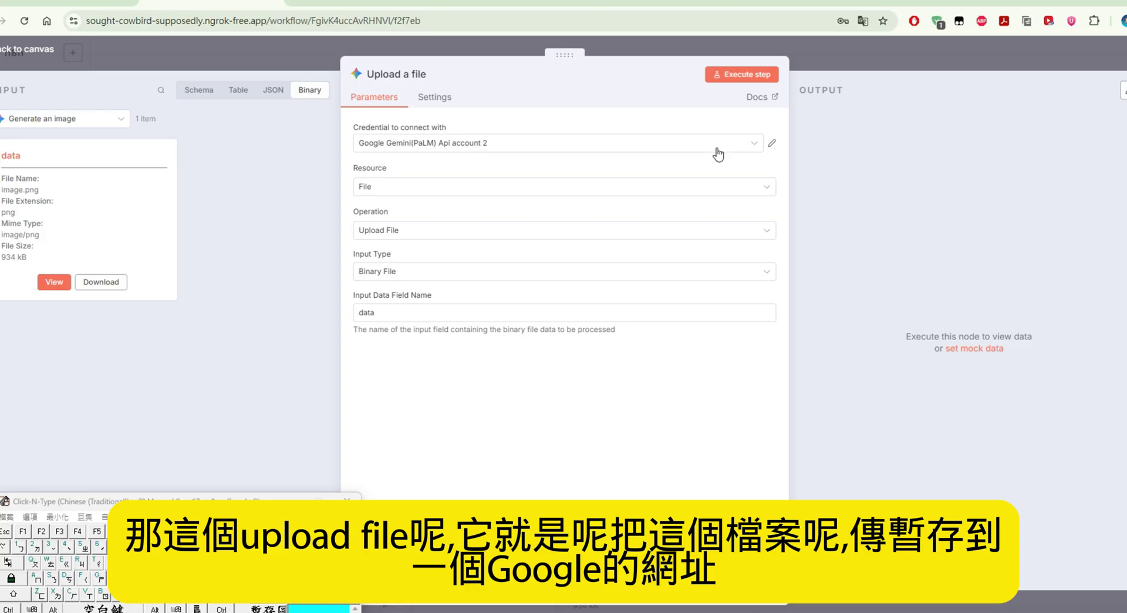
left_click(749, 81)
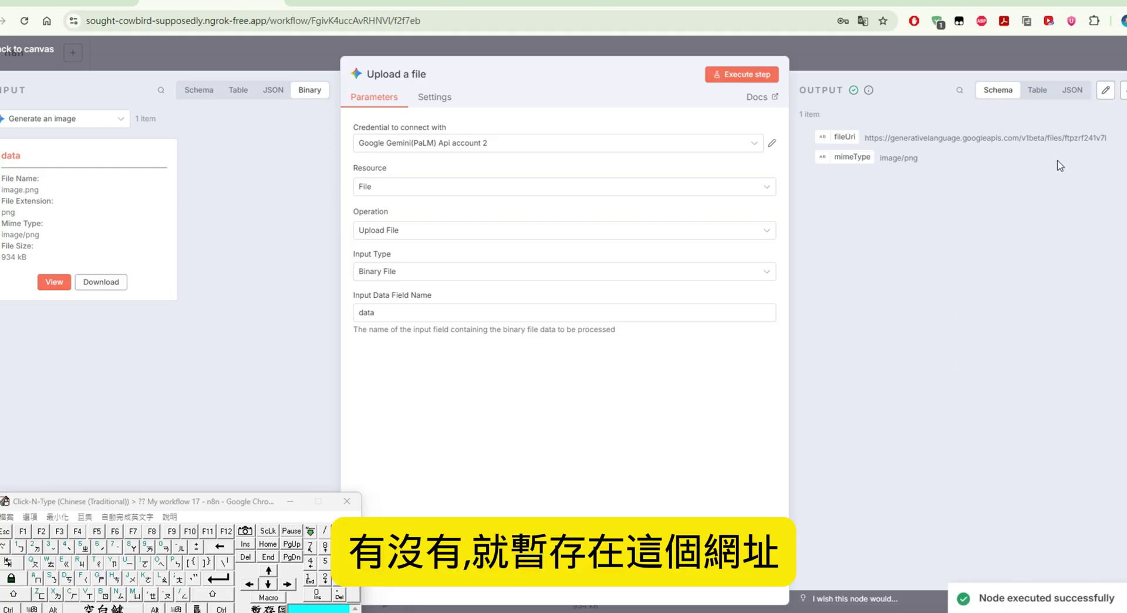
left_click_drag(1115, 138, 868, 138)
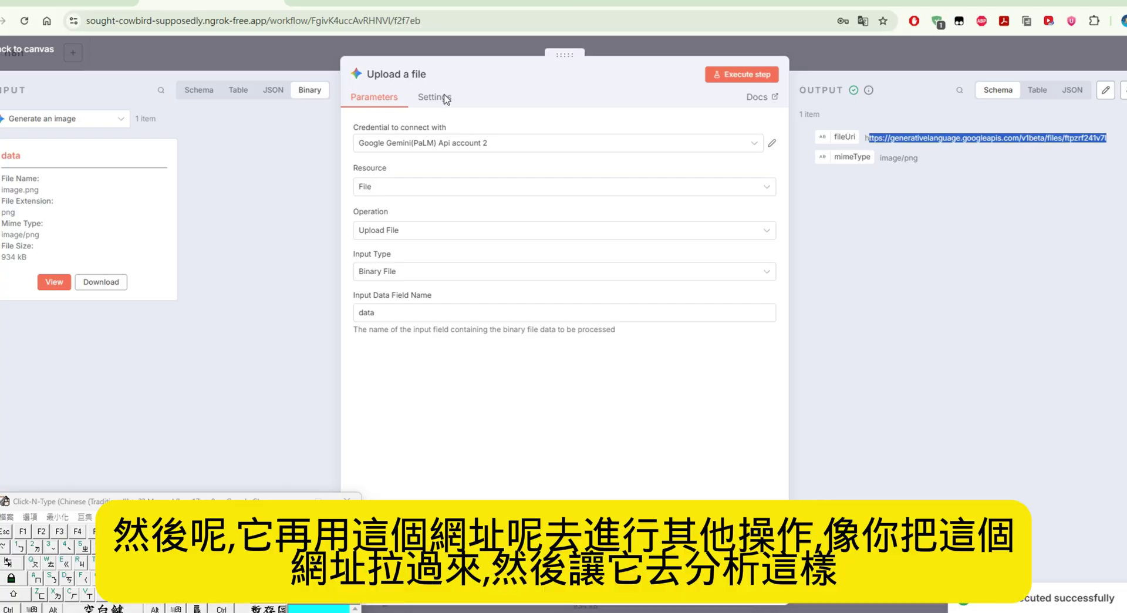
- Open the Analyze image1 node, execute it with the uploaded file's URL as image input, and return to the canvas
left_click(50, 64)
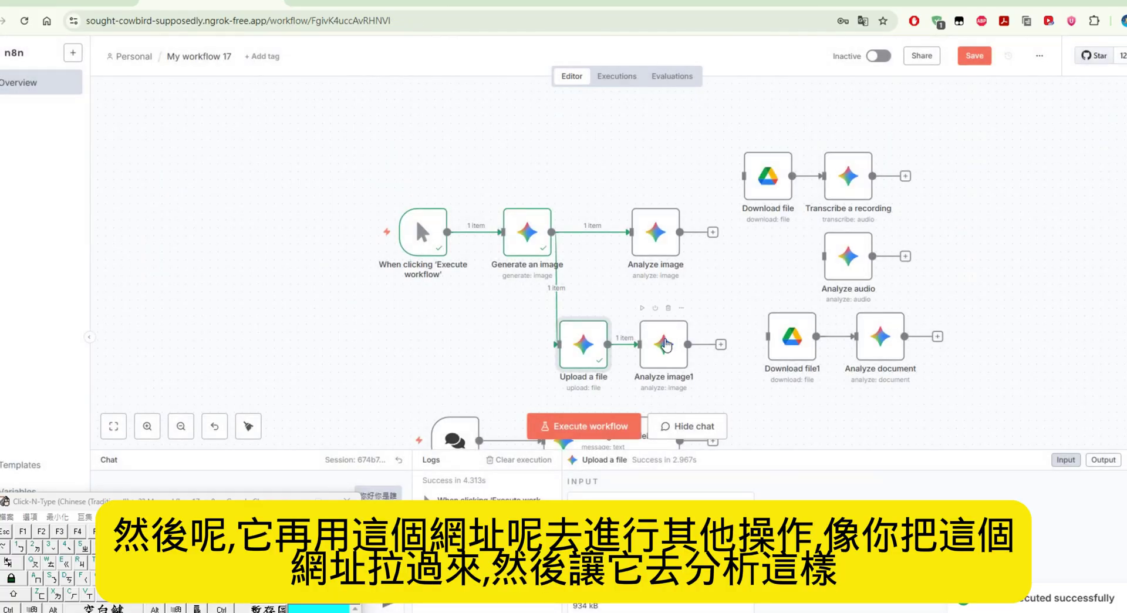
double_click(665, 345)
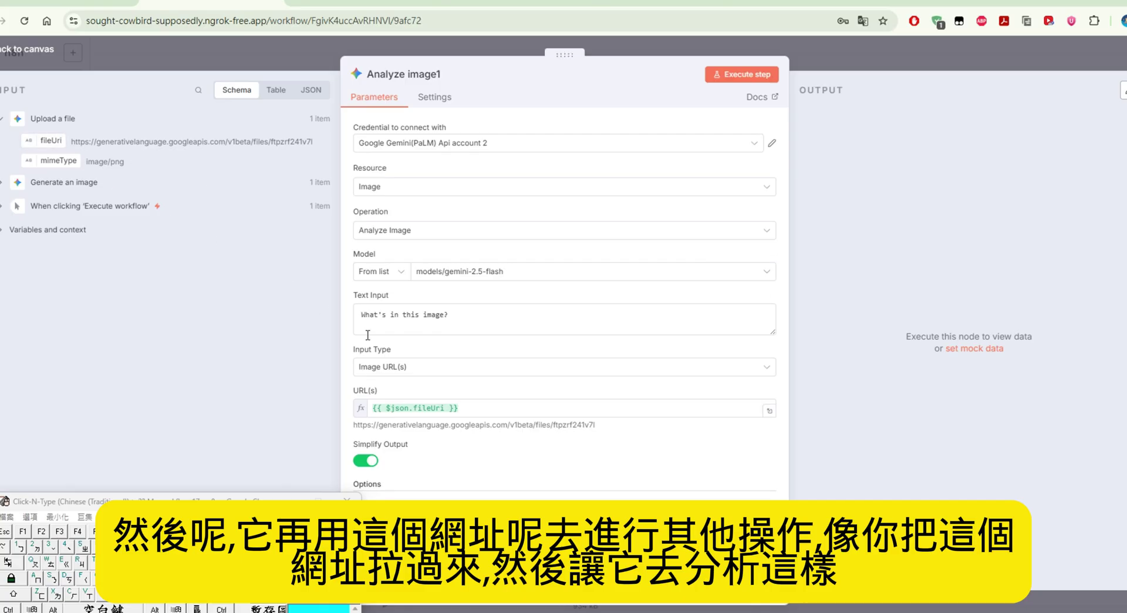
left_click(731, 74)
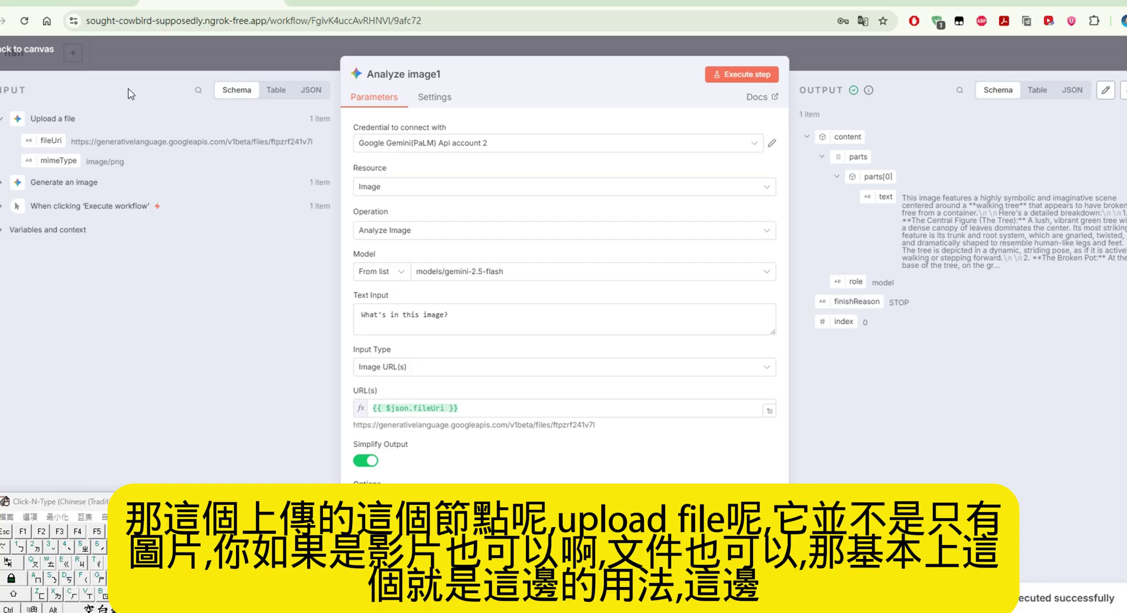
left_click(53, 53)
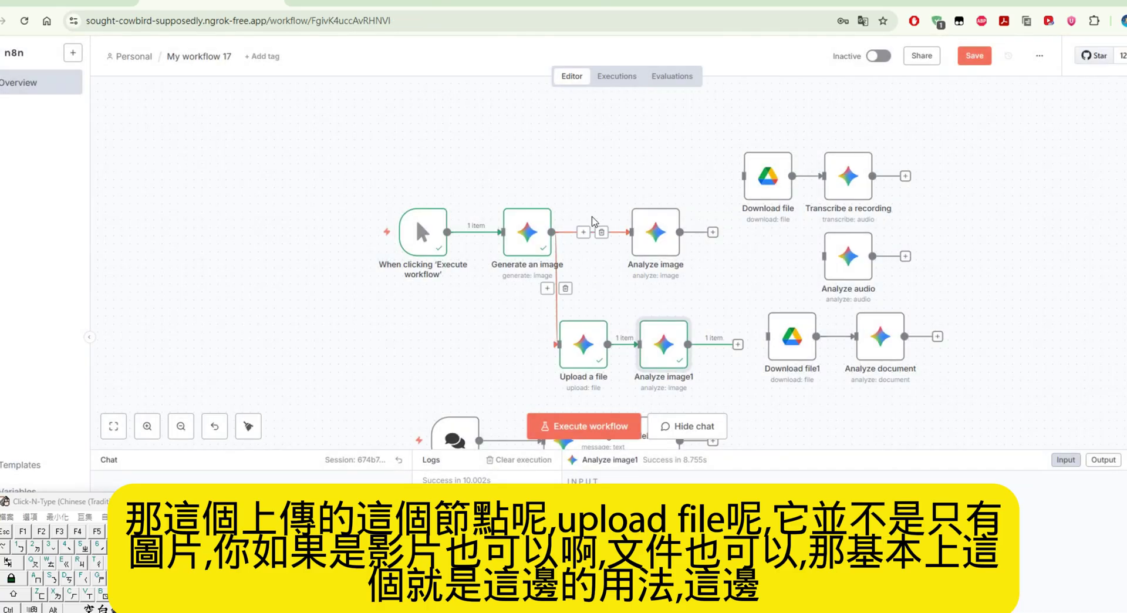
- Shift the trigger and the image nodes leftward on the canvas, and move Download file and Transcribe a recording slightly left
left_click_drag(427, 228, 307, 203)
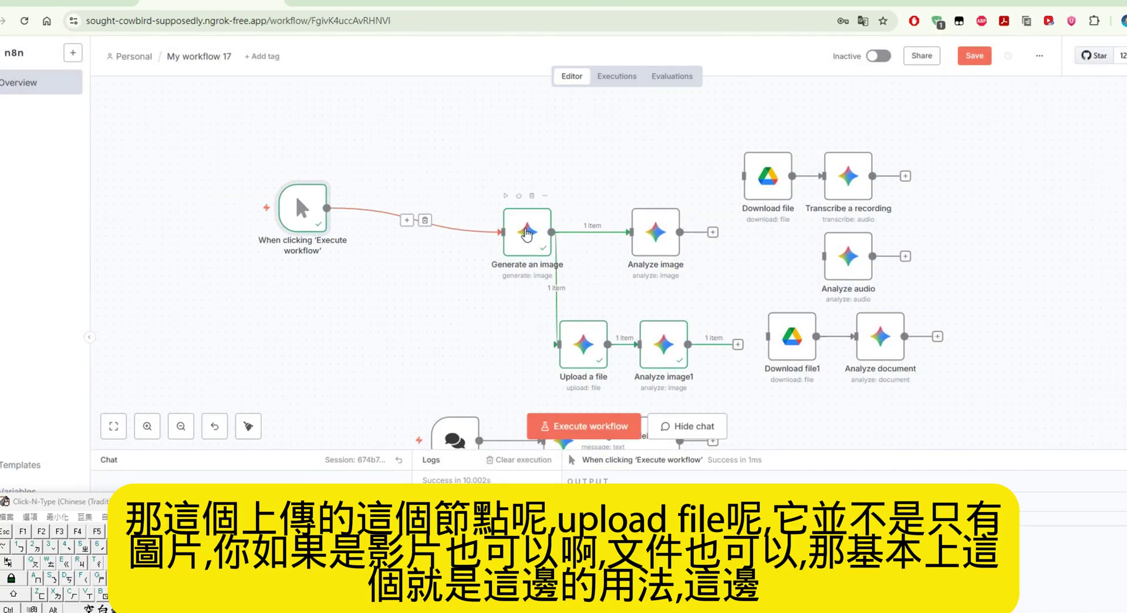
left_click_drag(524, 230, 388, 208)
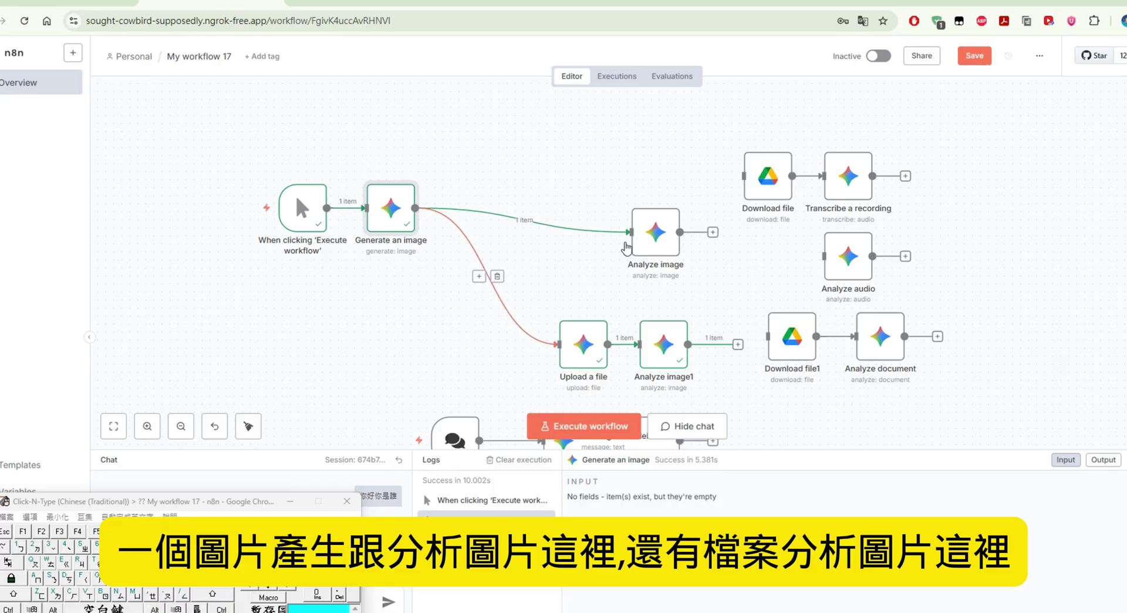
left_click_drag(634, 234, 479, 212)
left_click_drag(583, 345, 444, 327)
left_click_drag(654, 364, 545, 336)
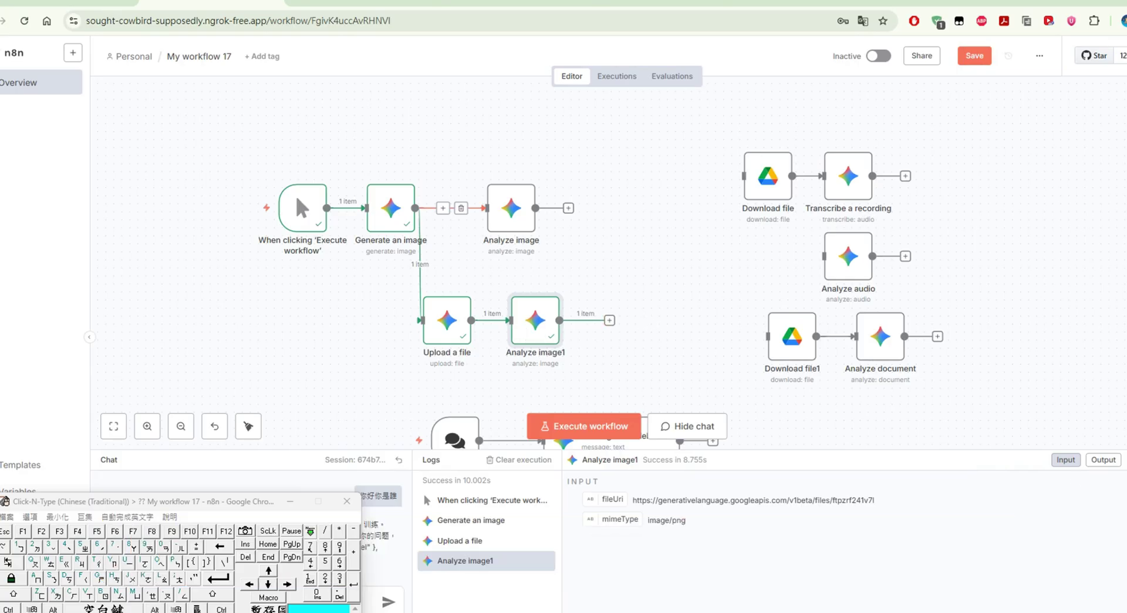
left_click_drag(772, 170, 724, 170)
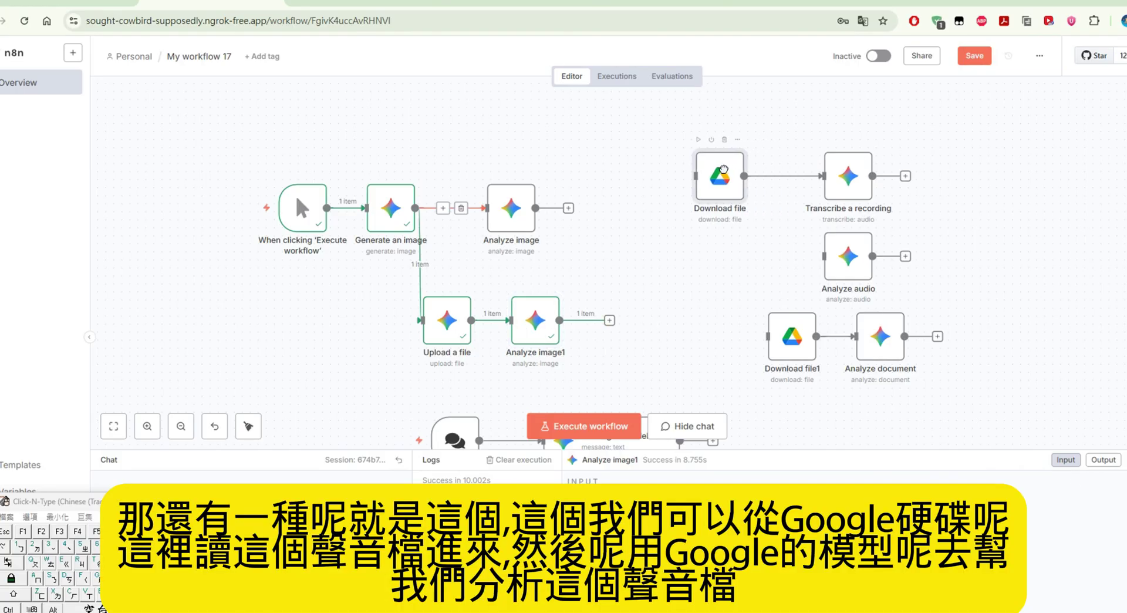
left_click_drag(843, 175, 830, 174)
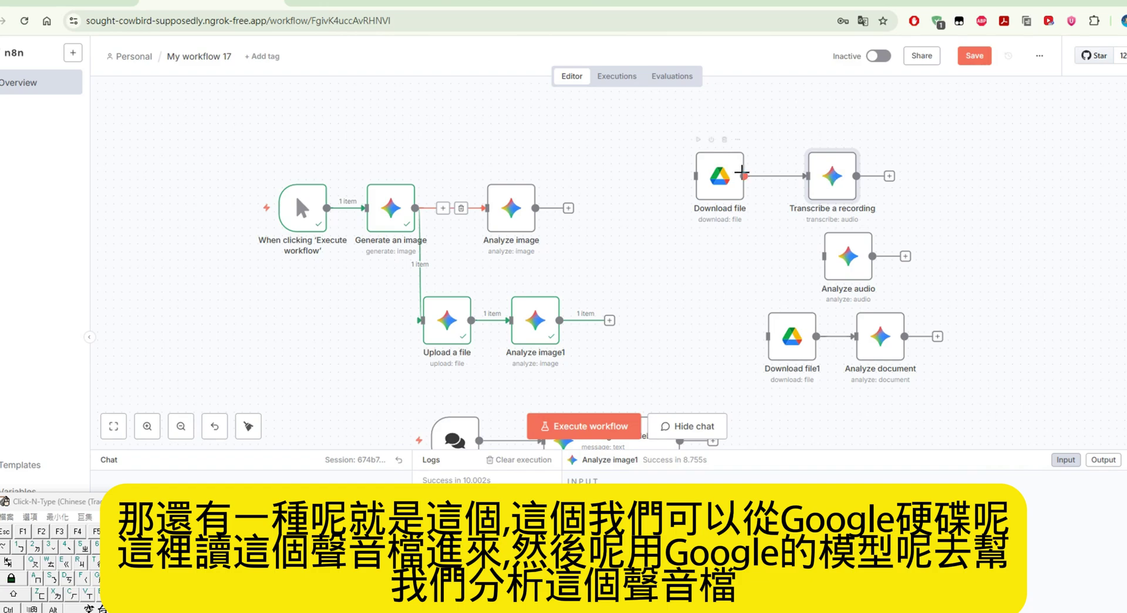
- Examine the settings of the Download file and Transcribe a recording nodes, returning to the canvas after each
double_click(728, 177)
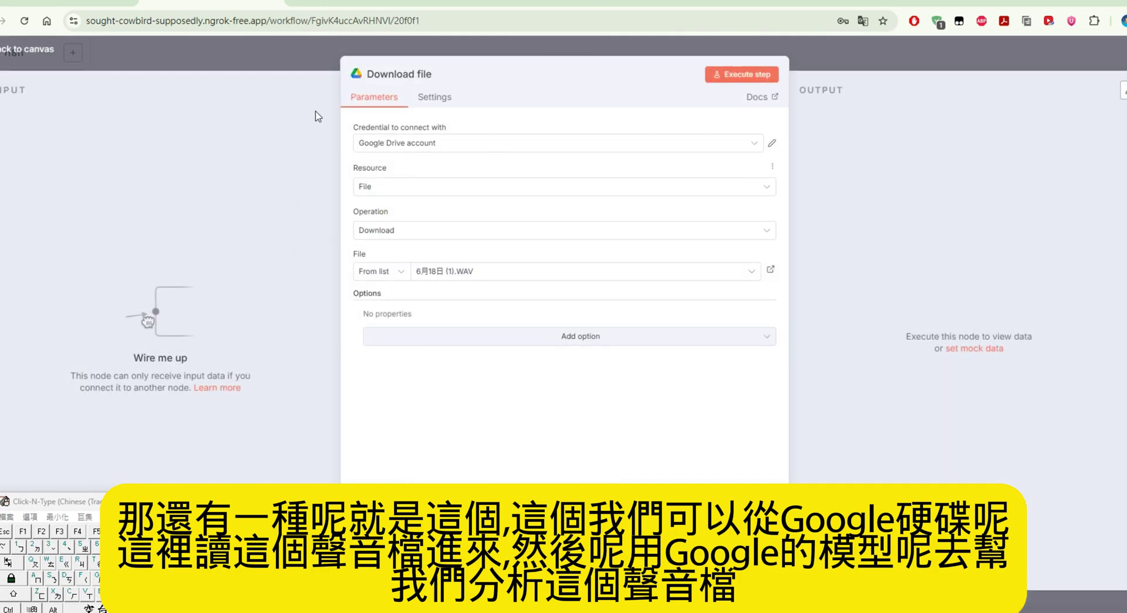
left_click(89, 44)
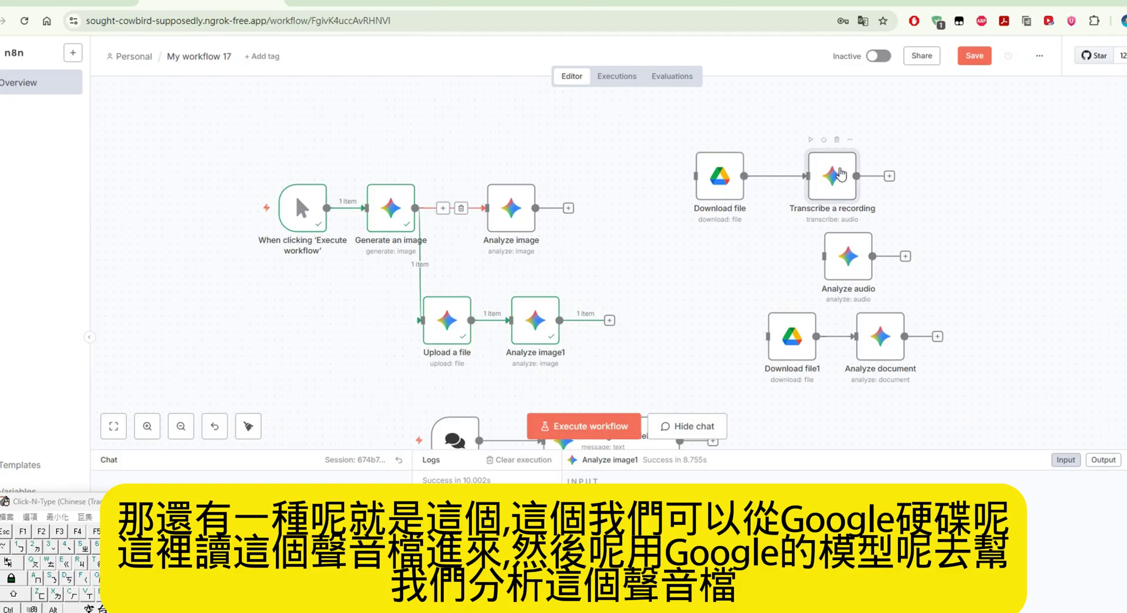
double_click(842, 174)
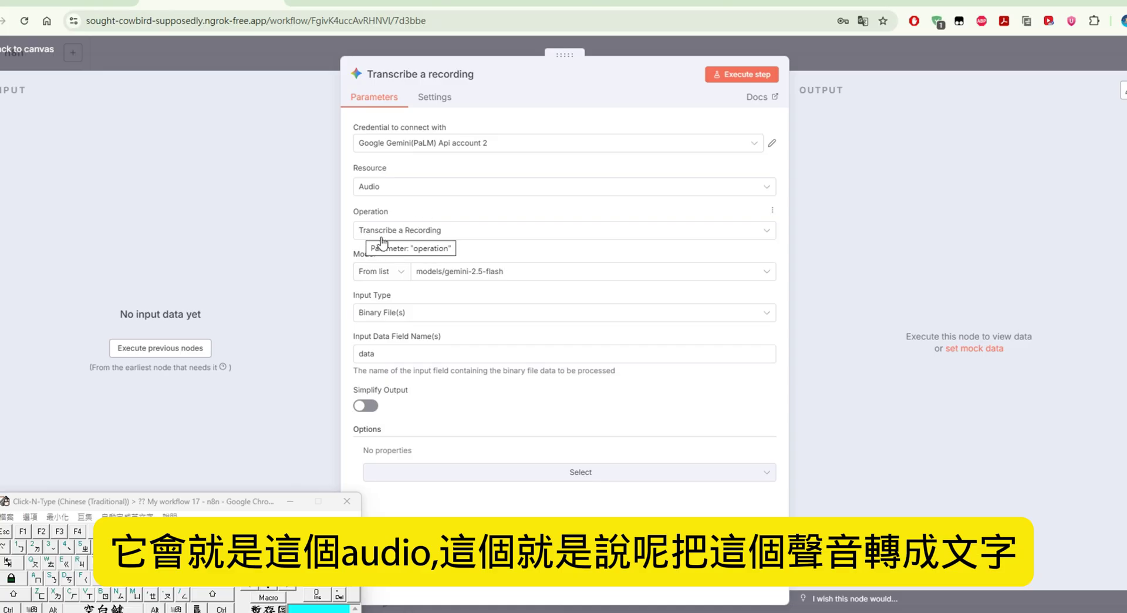
left_click(36, 50)
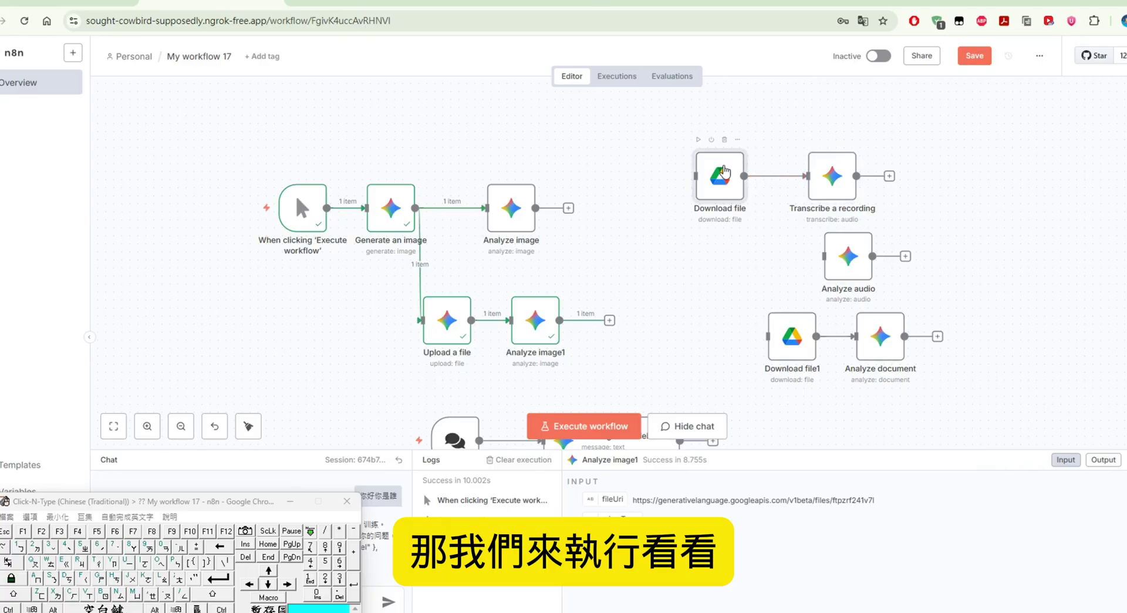
- Execute the Download file node to fetch 6月18日 (1).WAV from Google Drive, and return to the canvas
double_click(725, 171)
left_click(760, 74)
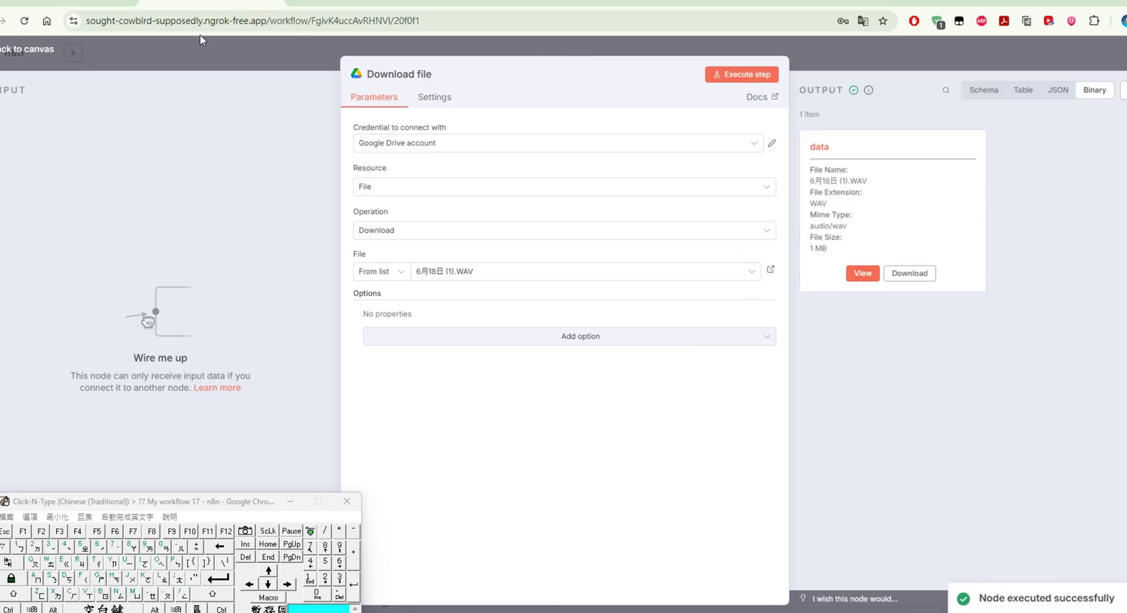
left_click(104, 54)
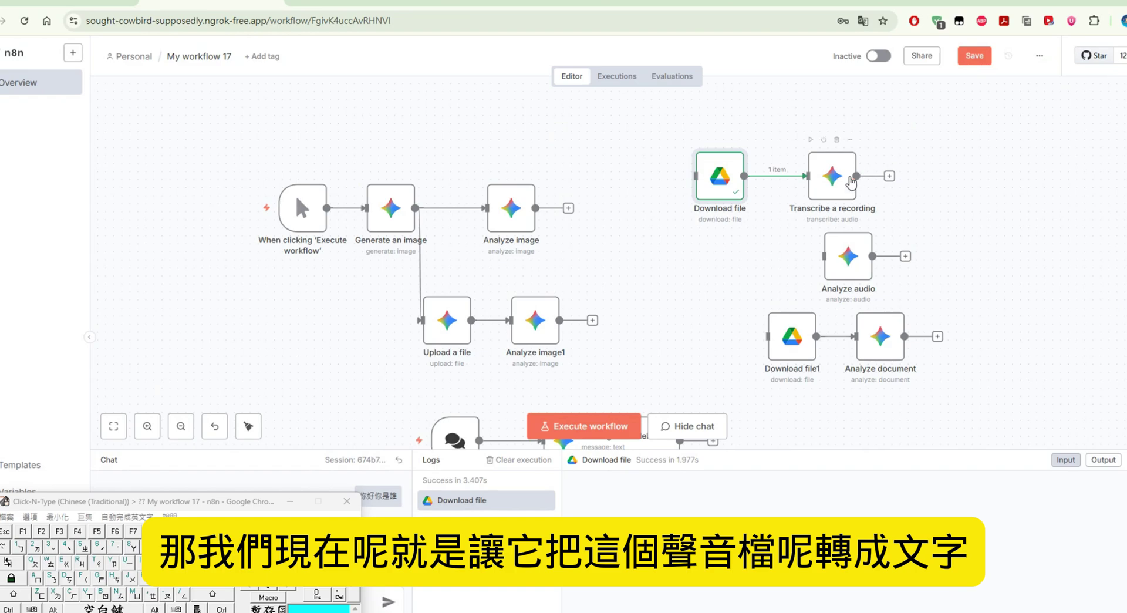
- Execute the Transcribe a recording node, highlight the transcript in its output, and open the input audio file for playback
double_click(850, 183)
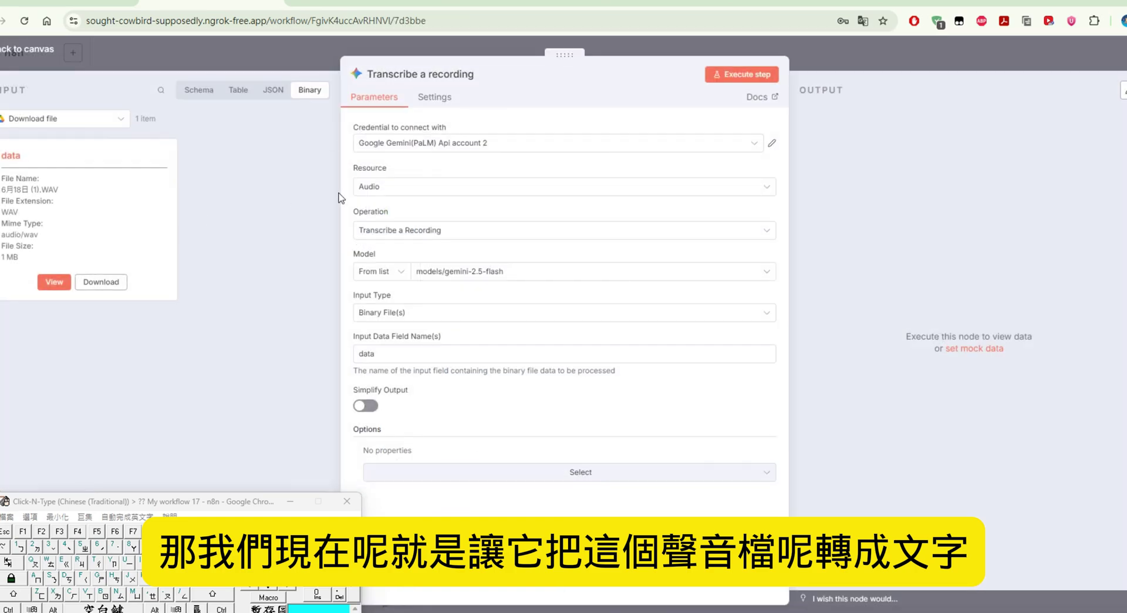
left_click(755, 75)
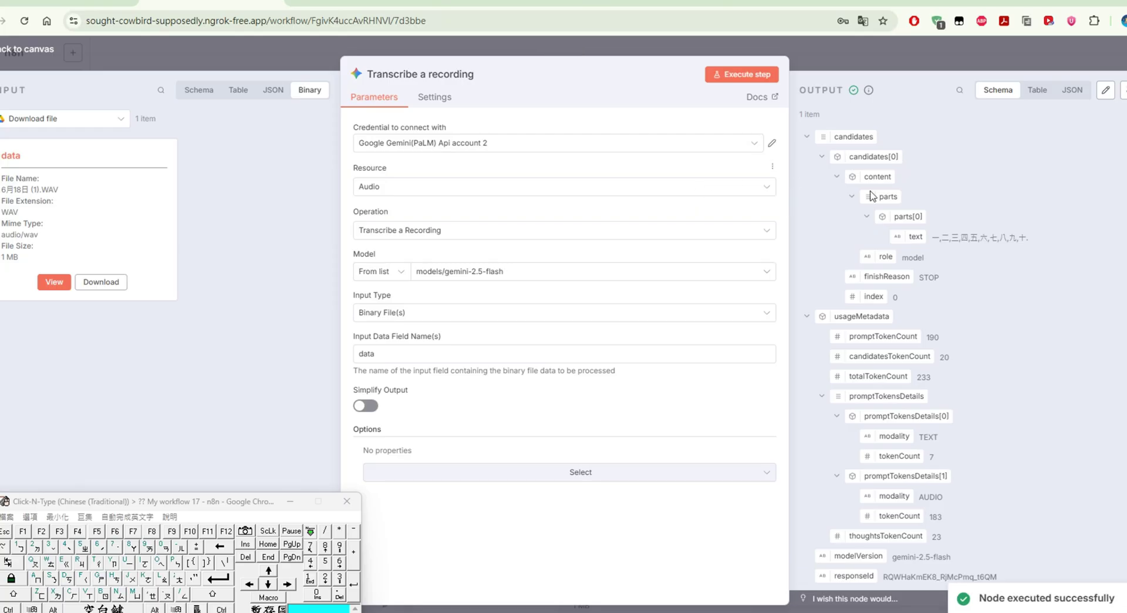
left_click_drag(935, 234, 957, 236)
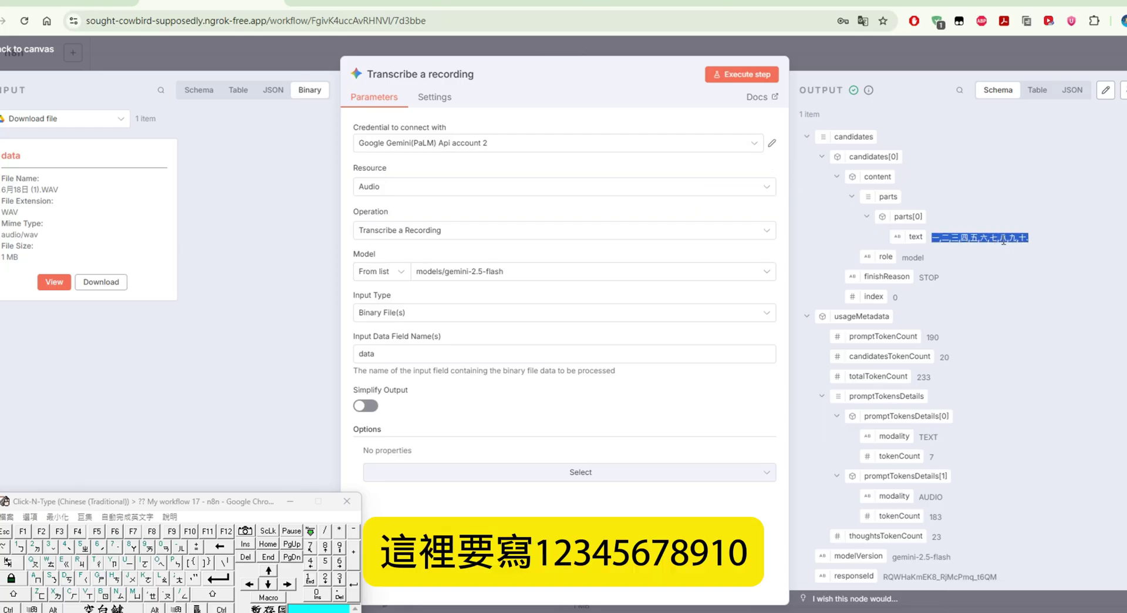
left_click(56, 282)
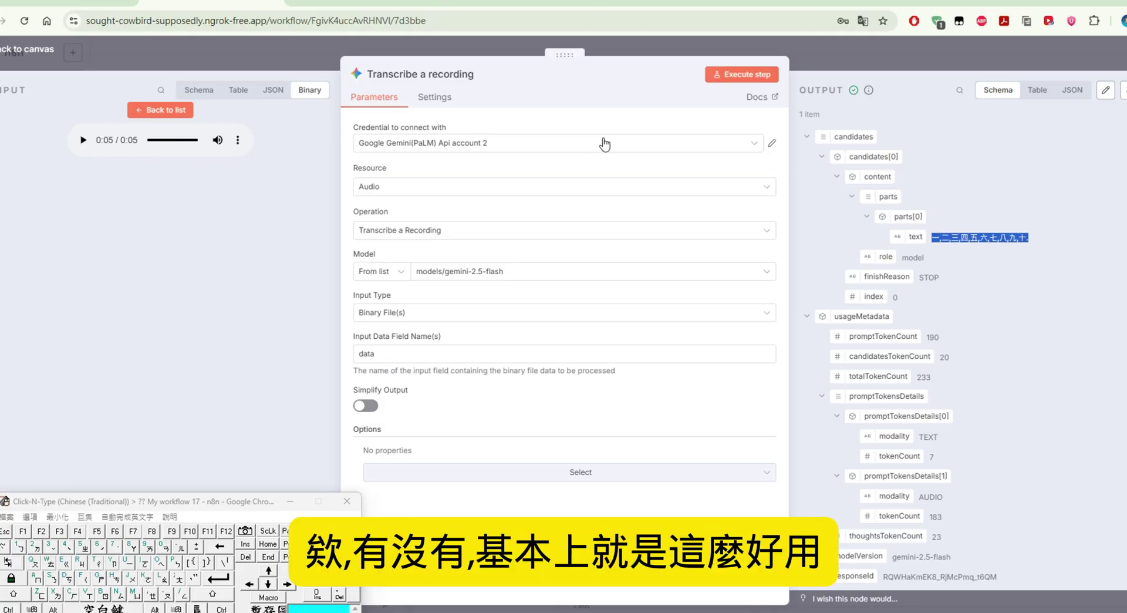
- Look over the HTTP Request nodes in the Line+MCP_end workflow, and return to the canvas of My workflow 17
left_click(780, 3)
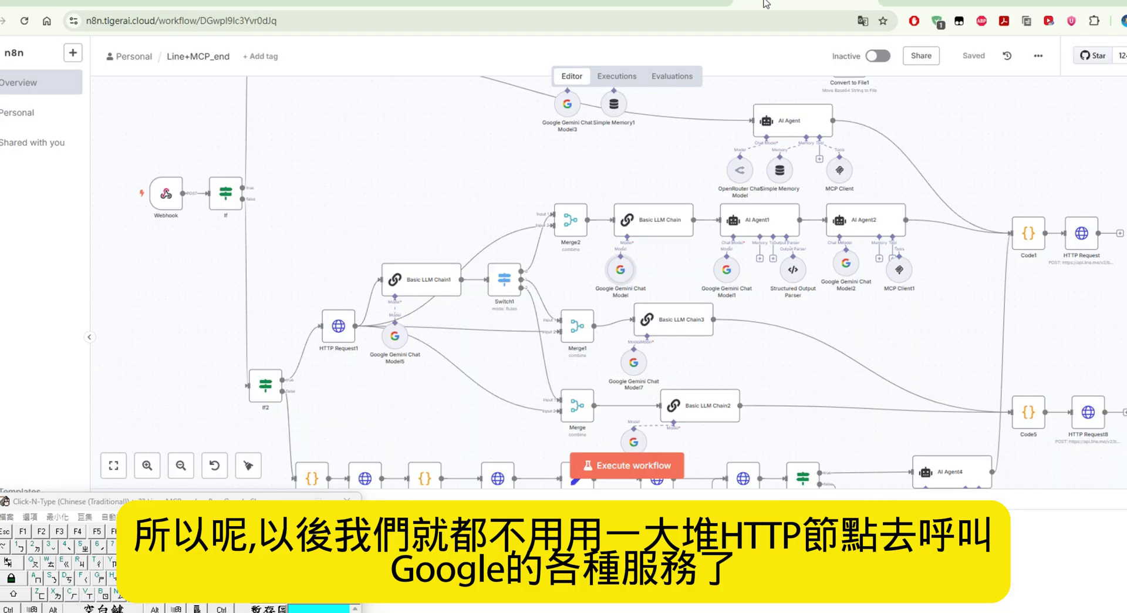
scroll(837, 221, "up", 1)
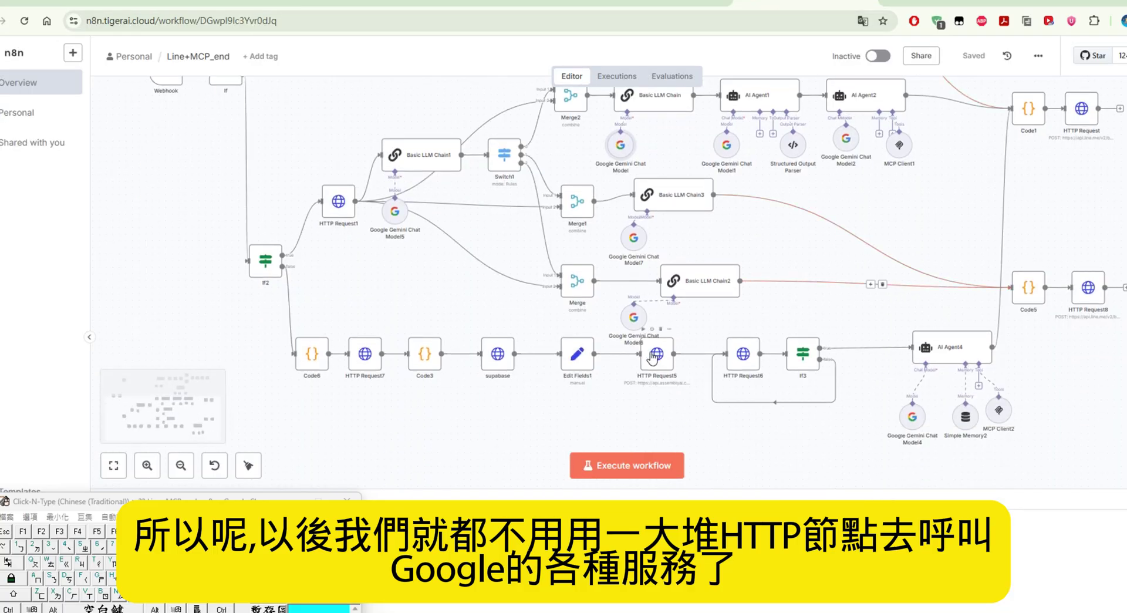
scroll(364, 223, "up", 1)
scroll(713, 222, "up", 6)
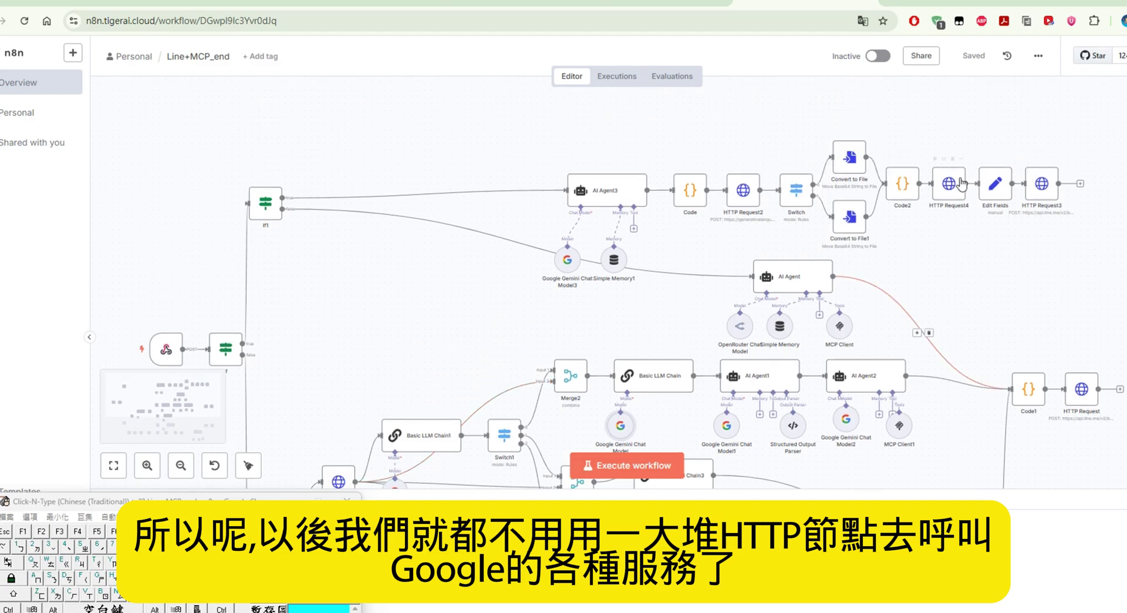
scroll(1036, 193, "down", 4)
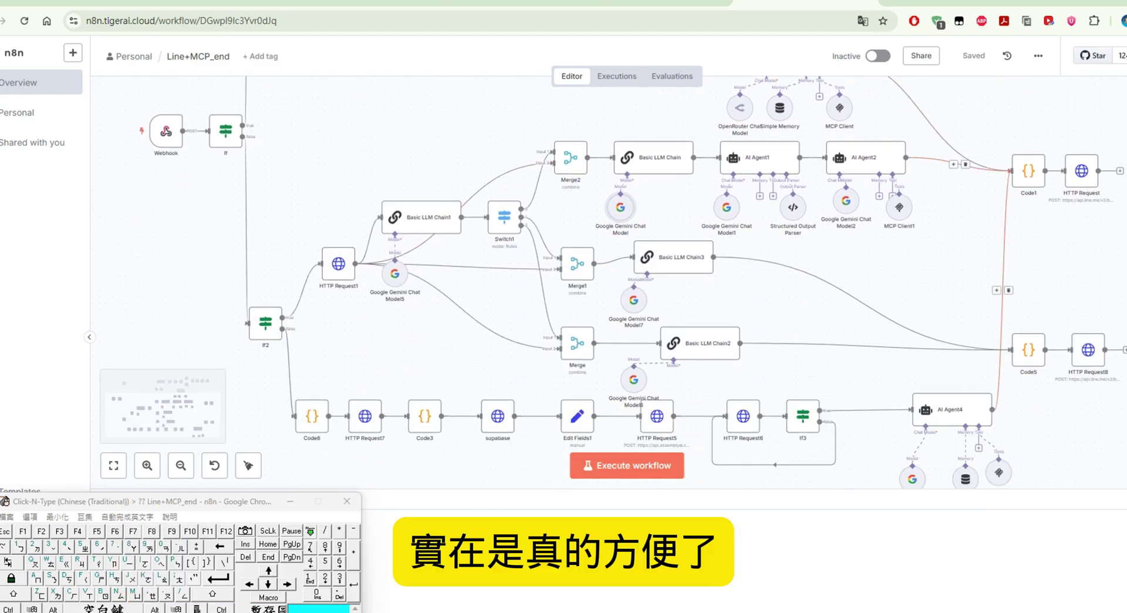
left_click(211, 3)
left_click(25, 49)
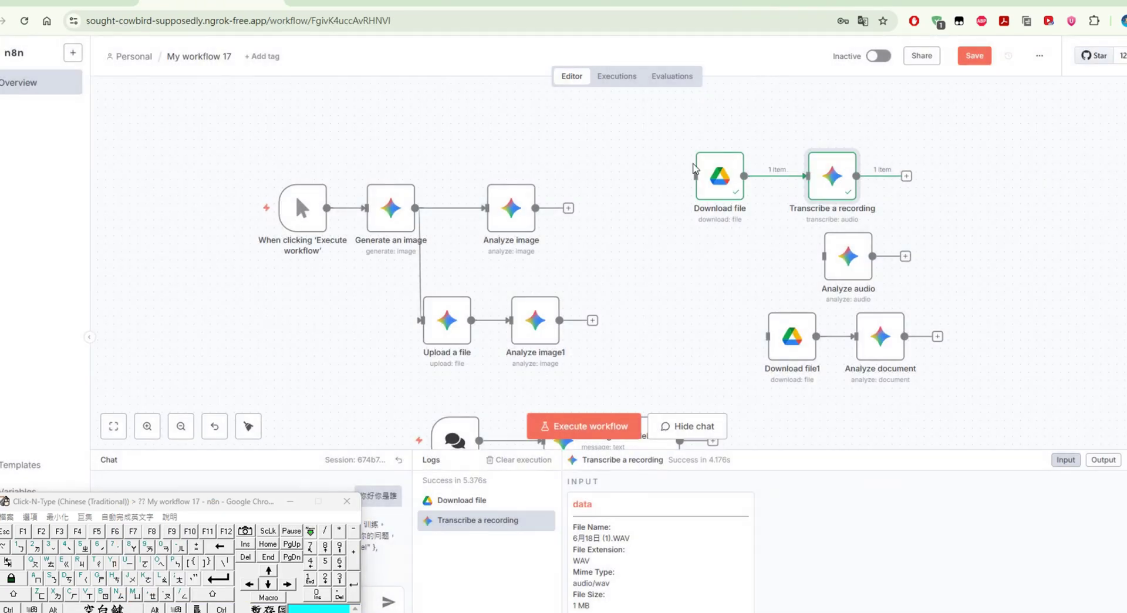
- Open the Analyze audio node and examine its operations and YouTube URL field, keeping the Analyze Audio operation
double_click(863, 259)
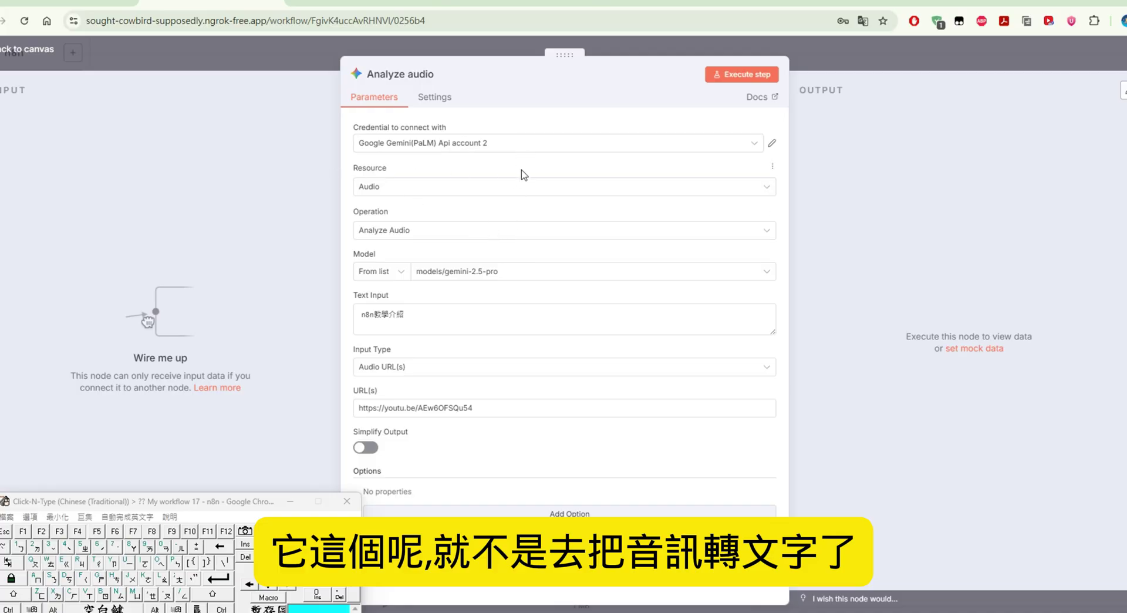
left_click(499, 234)
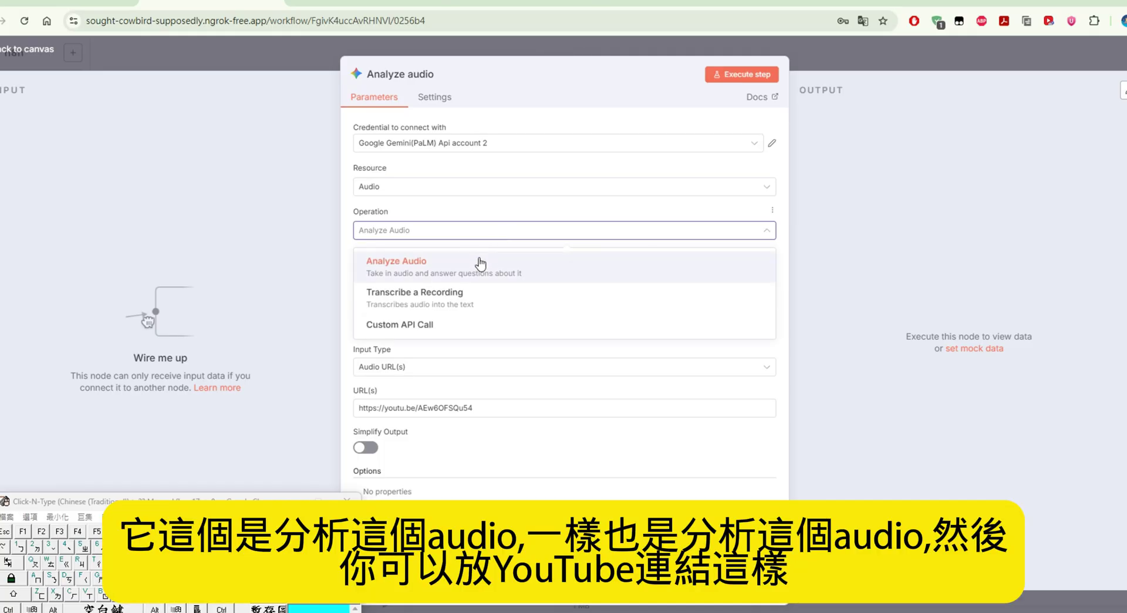
left_click(554, 265)
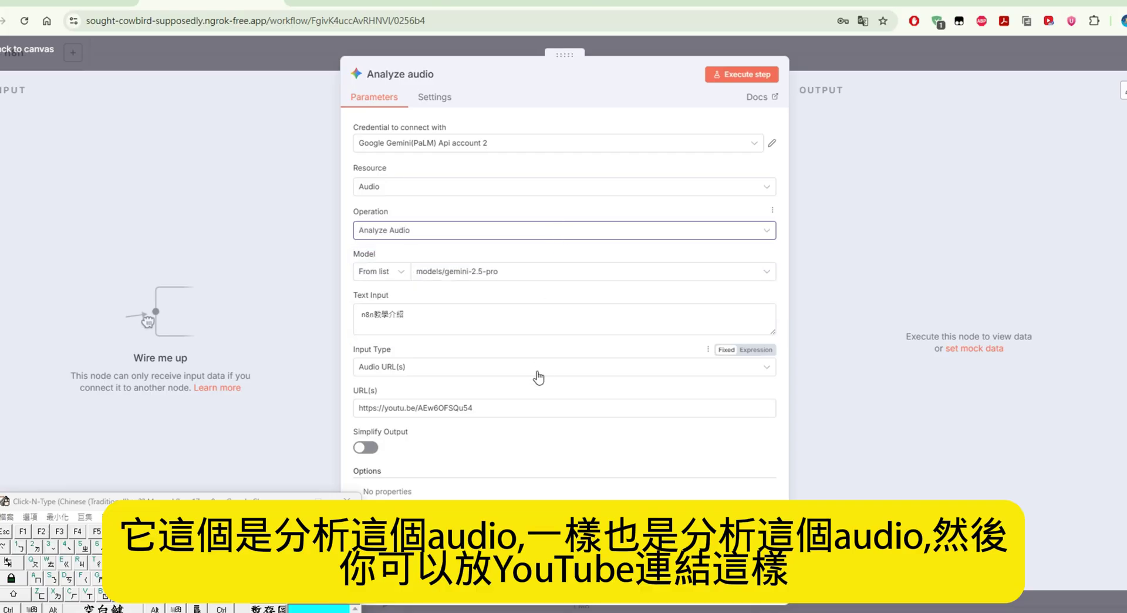
left_click(520, 408)
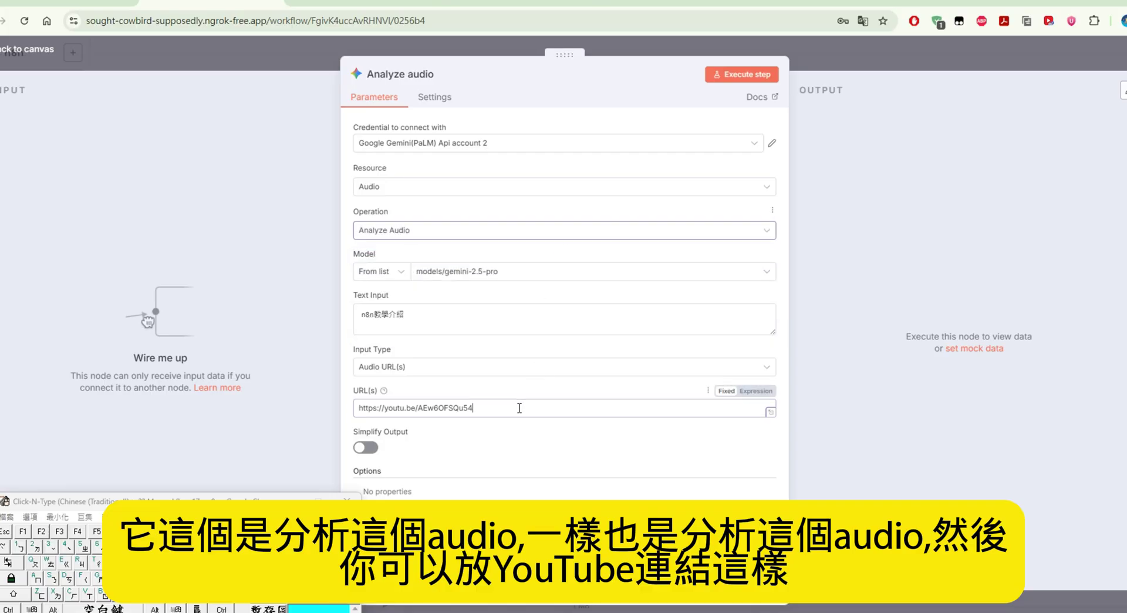
- Execute the Analyze audio node on the YouTube link and review the analysis text in the output
left_click(764, 74)
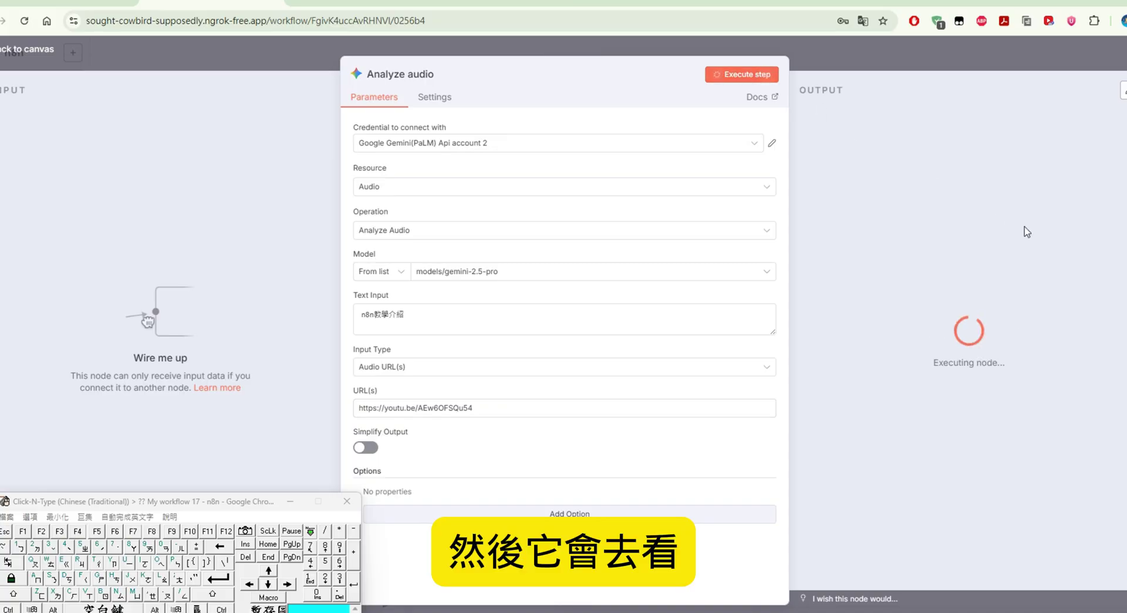
key("Tab")
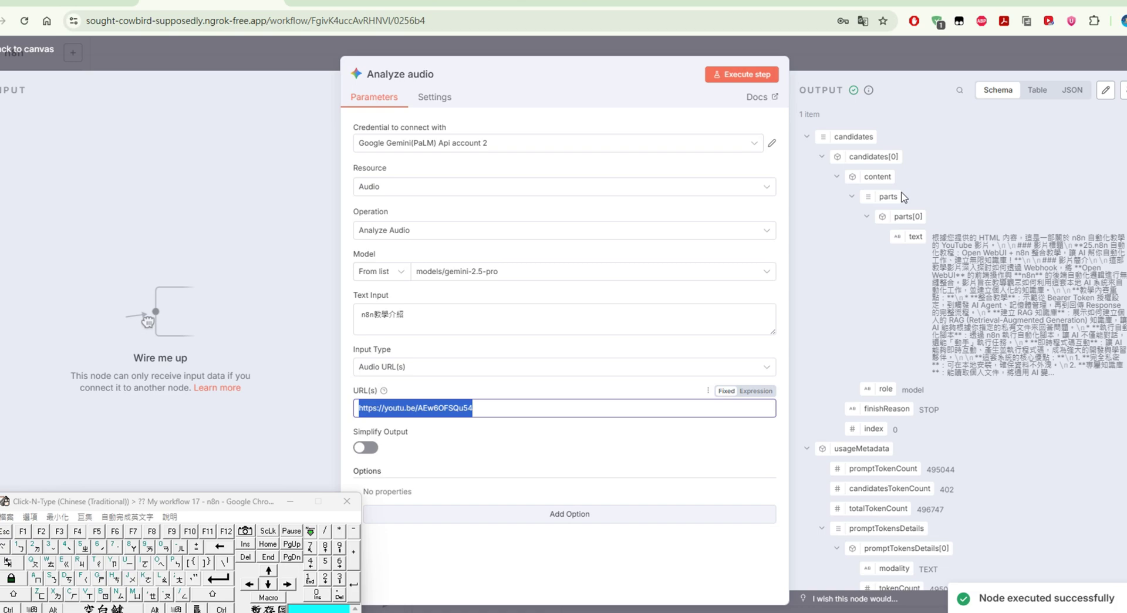
scroll(922, 217, "down", 3)
scroll(940, 237, "up", 3)
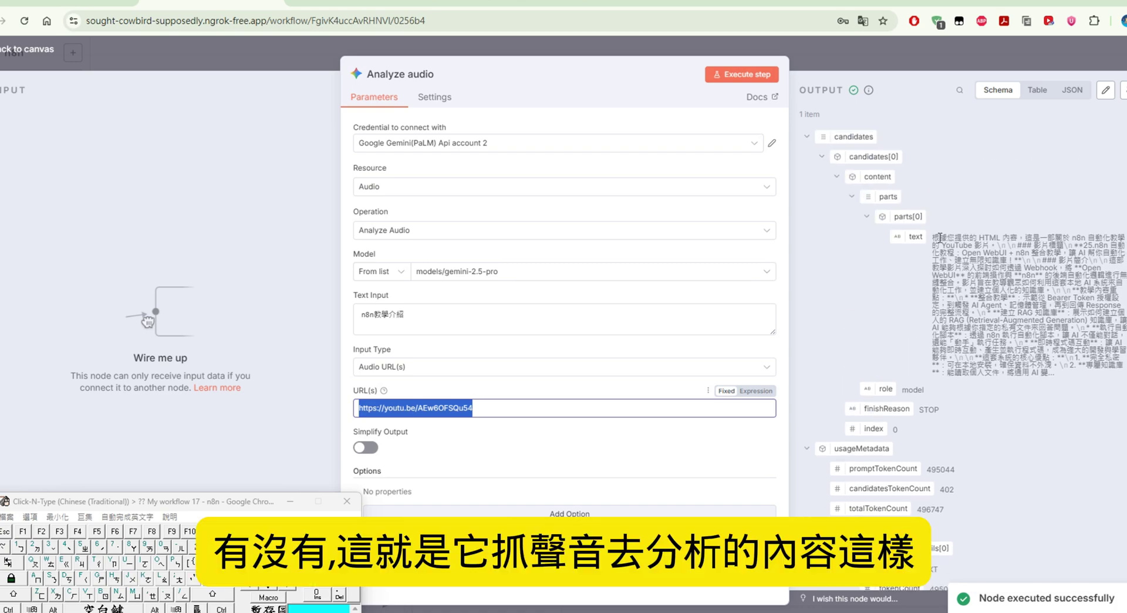
scroll(940, 237, "down", 2)
scroll(940, 237, "up", 2)
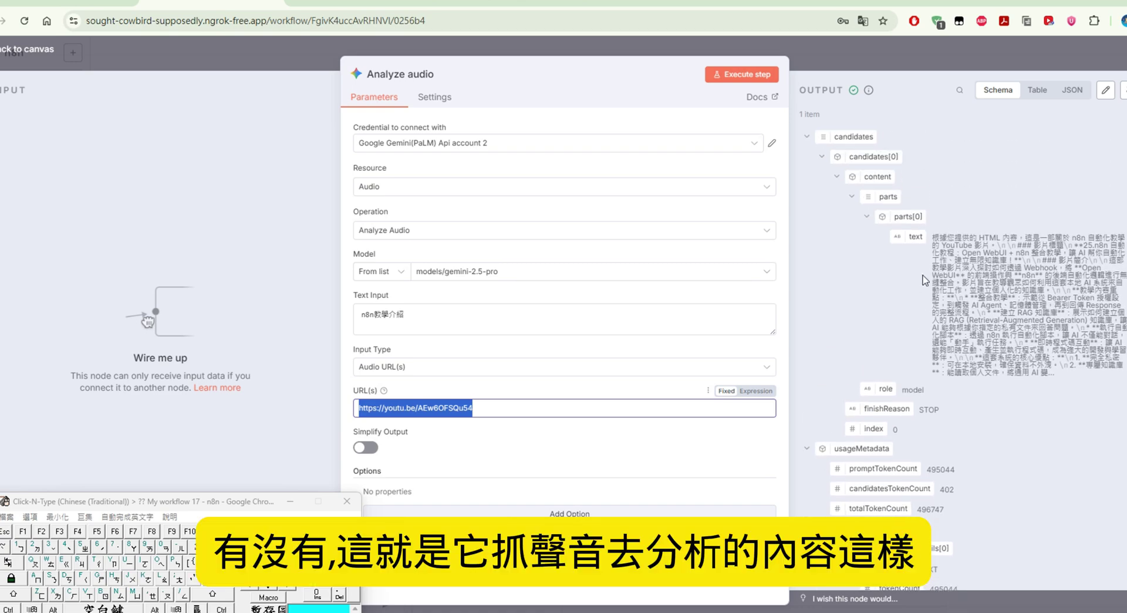
- Return to the canvas, align the Analyze audio node beneath Transcribe a recording, and save the workflow
left_click(27, 51)
left_click_drag(844, 247, 827, 240)
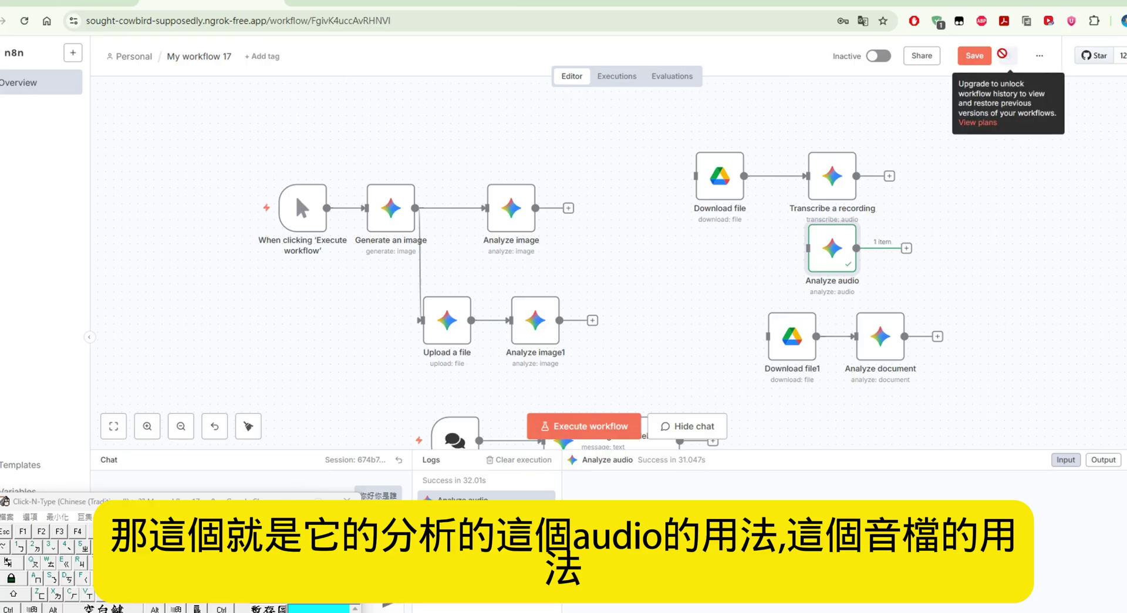
left_click(976, 57)
left_click_drag(833, 250, 834, 258)
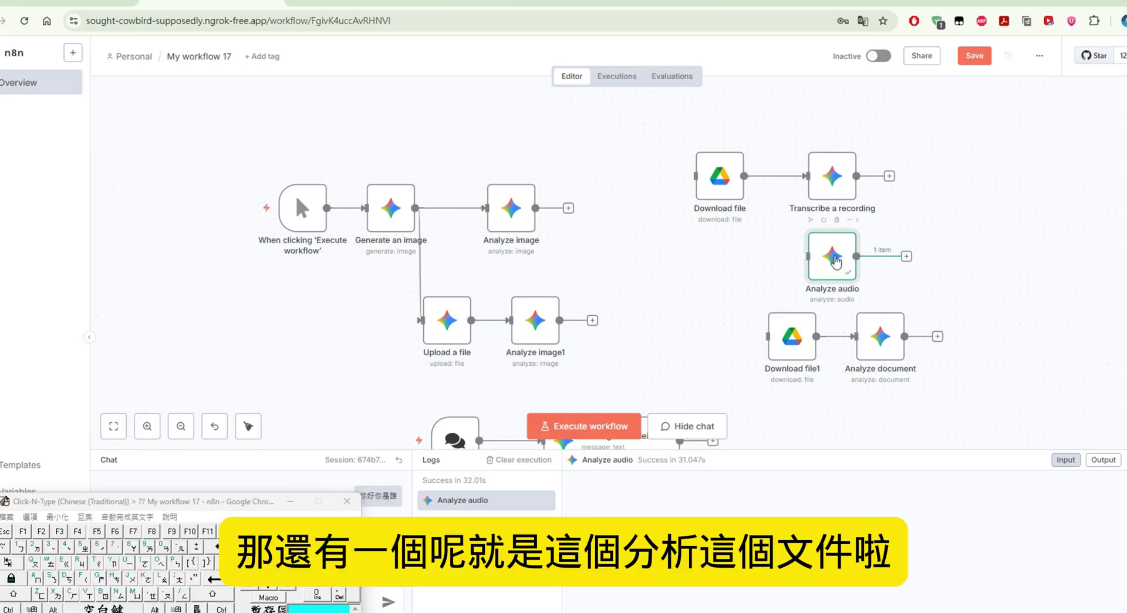
left_click(975, 58)
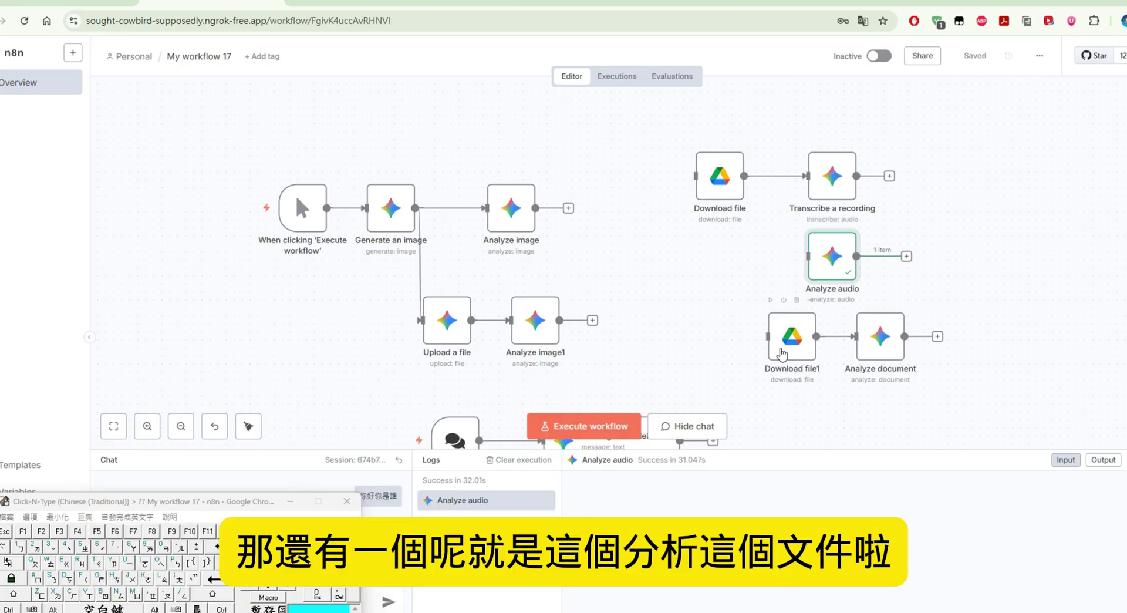
- Execute the Download file1 node, view the downloaded business card image, and return to the canvas
double_click(879, 341)
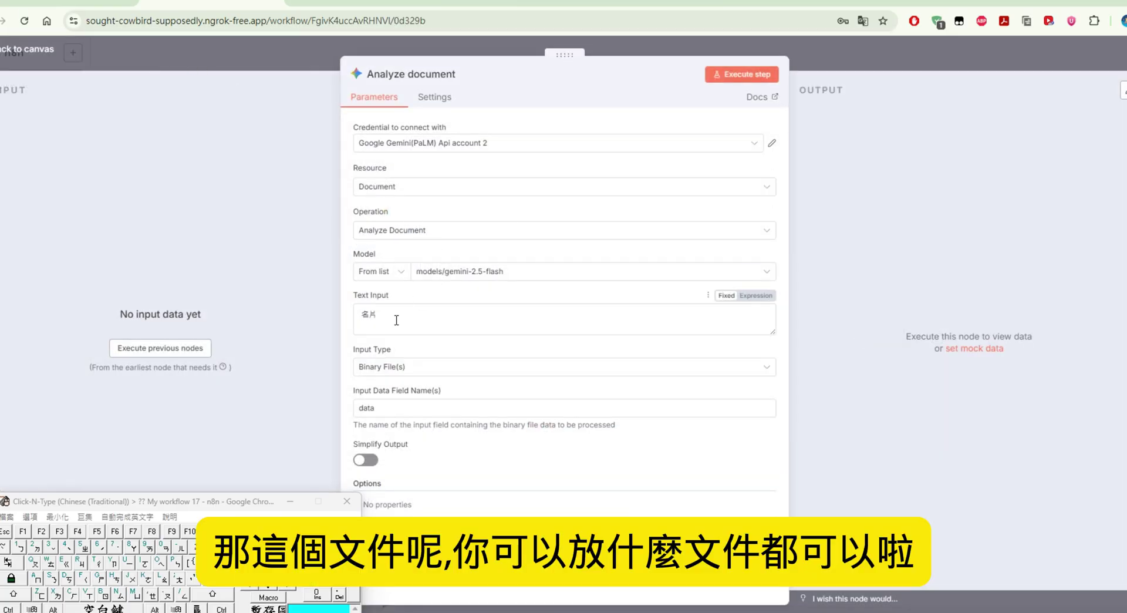
left_click(52, 65)
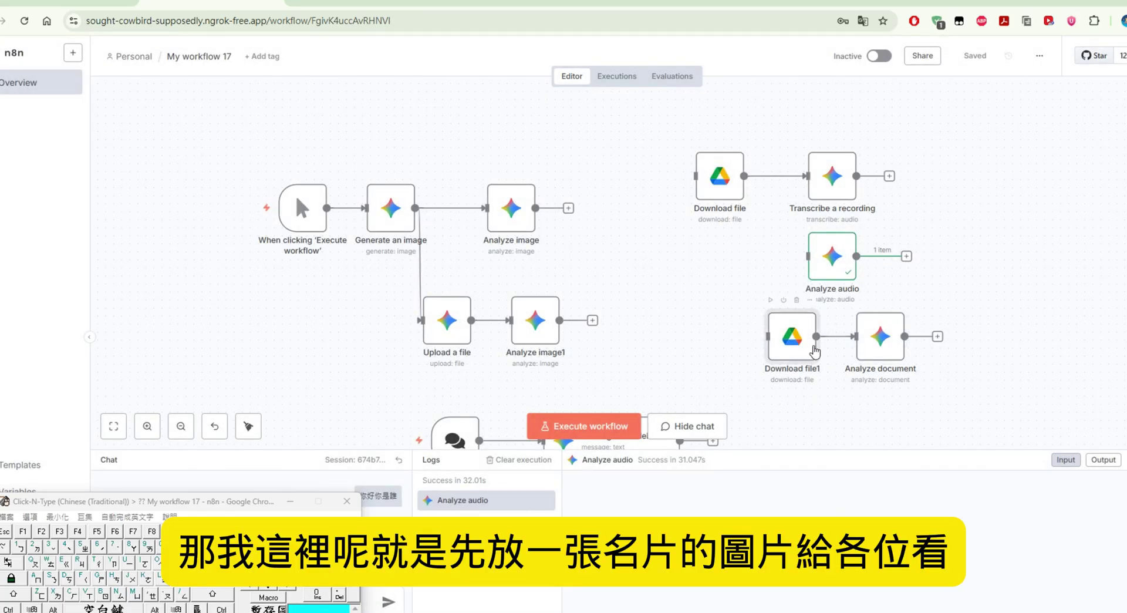
double_click(800, 349)
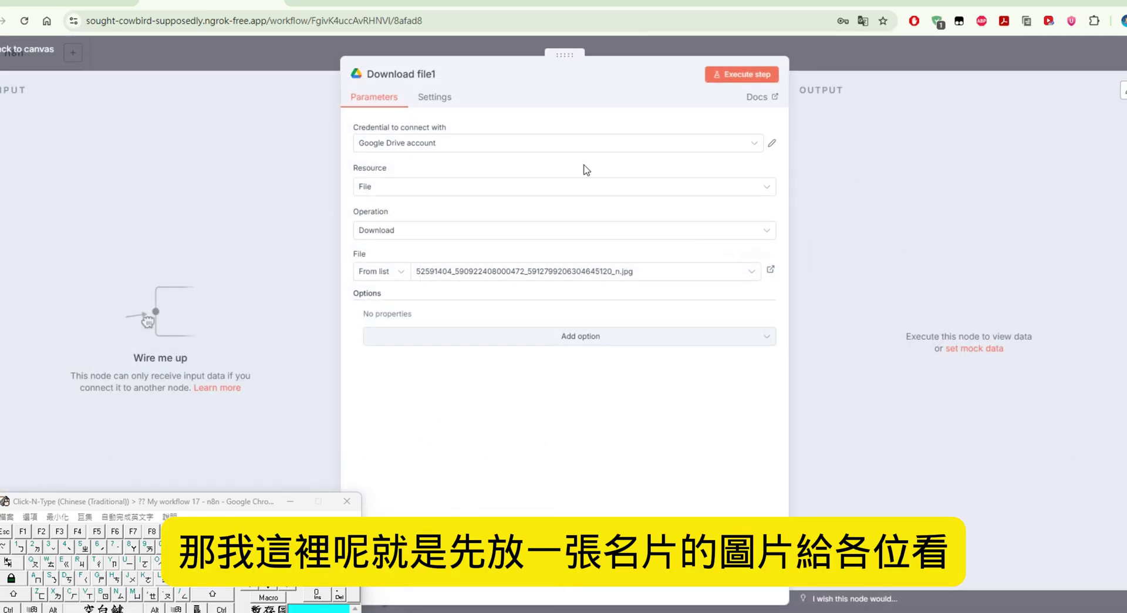
left_click(763, 76)
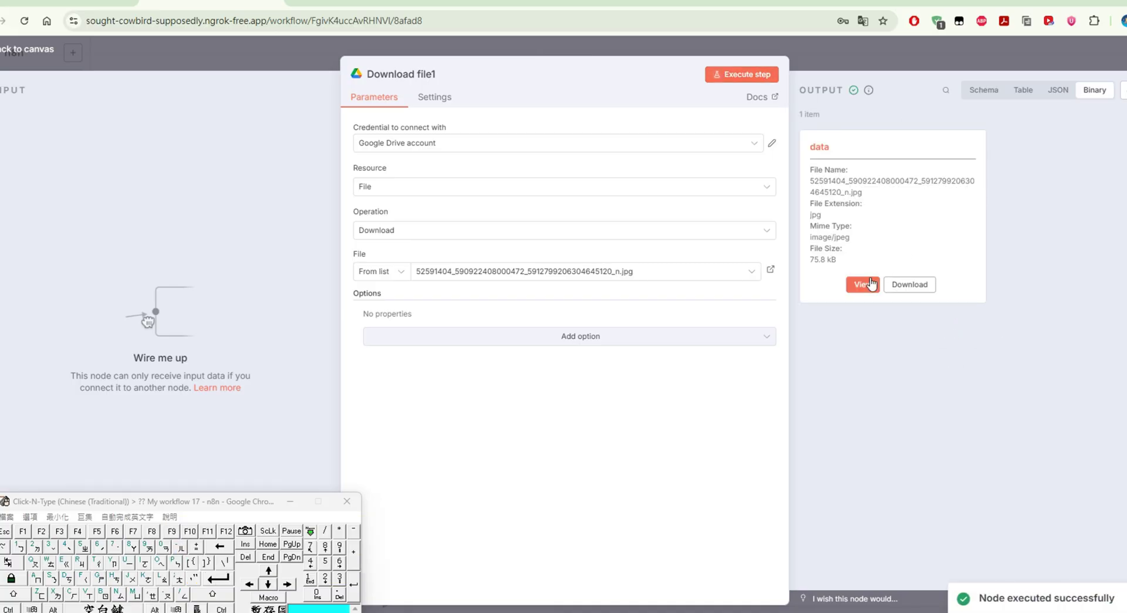
left_click(871, 284)
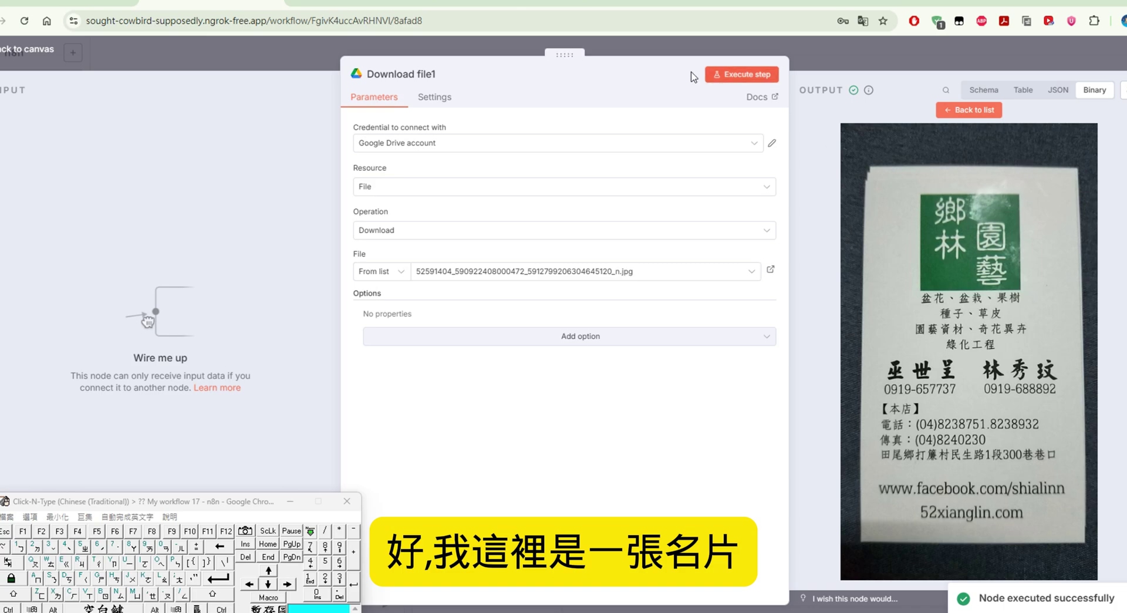
left_click(93, 57)
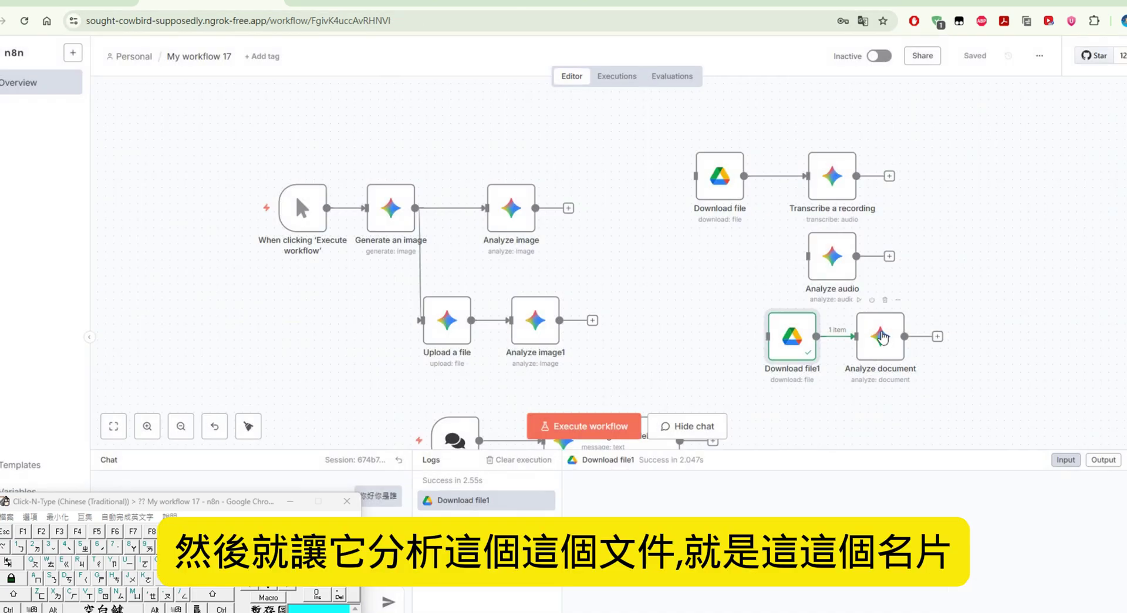
- Execute the Analyze document node on the downloaded business card and review the extracted text in the table output
double_click(885, 333)
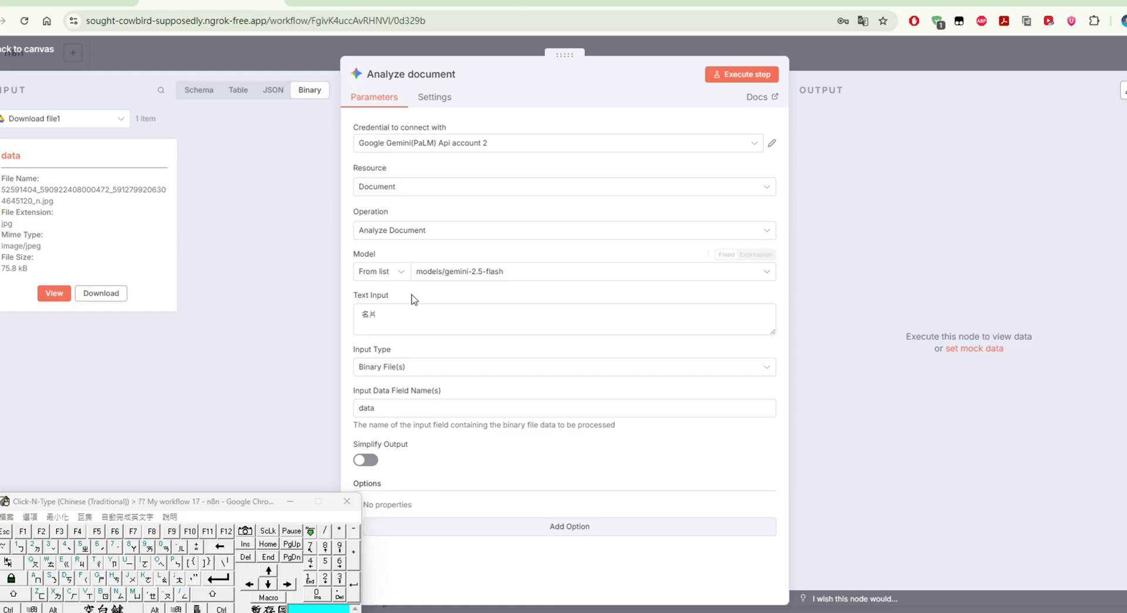
left_click_drag(433, 322, 298, 311)
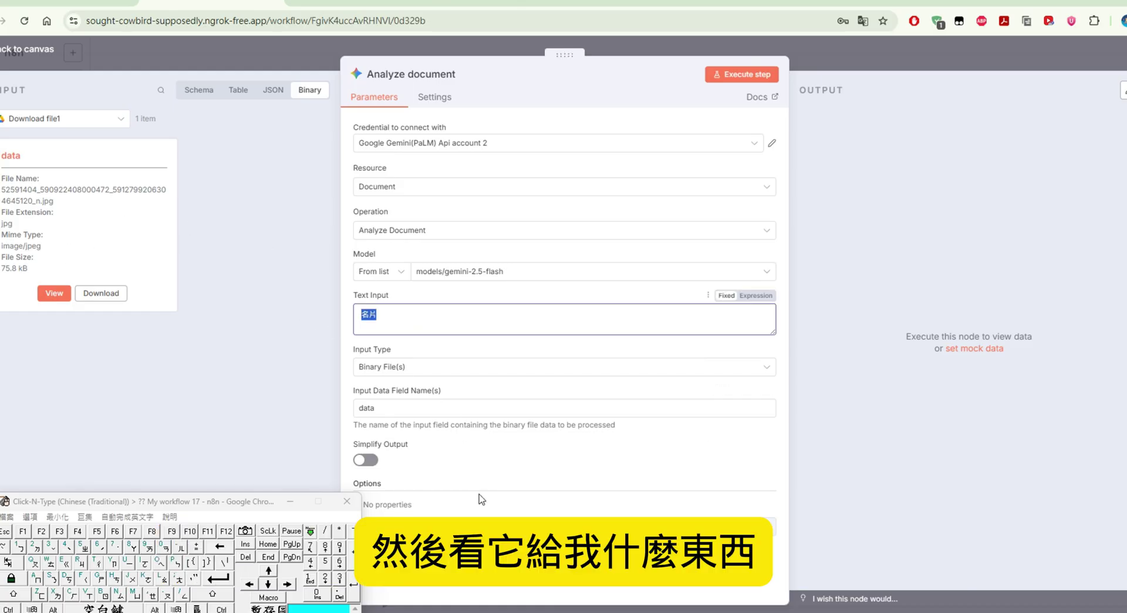
left_click(764, 78)
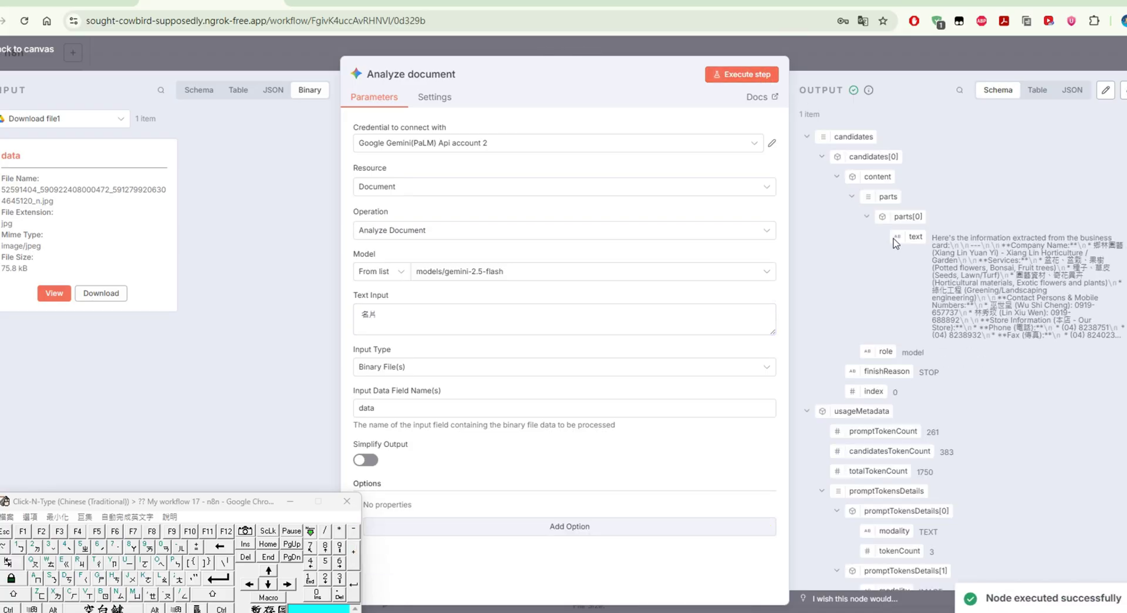
left_click_drag(932, 246, 1113, 335)
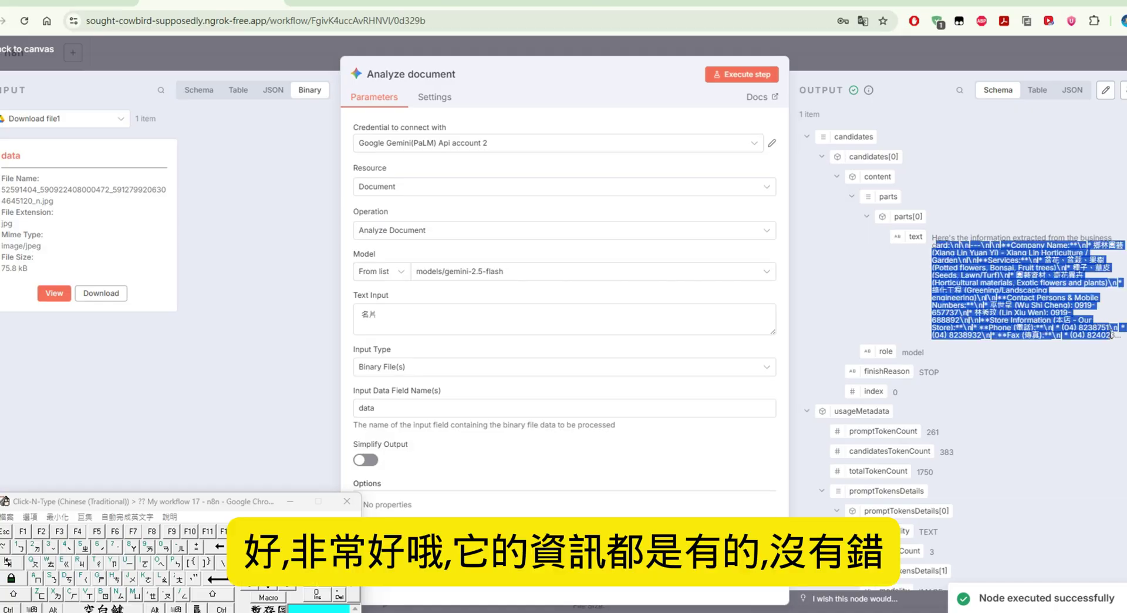
left_click(1037, 90)
scroll(917, 248, "down", 3)
scroll(916, 247, "up", 1)
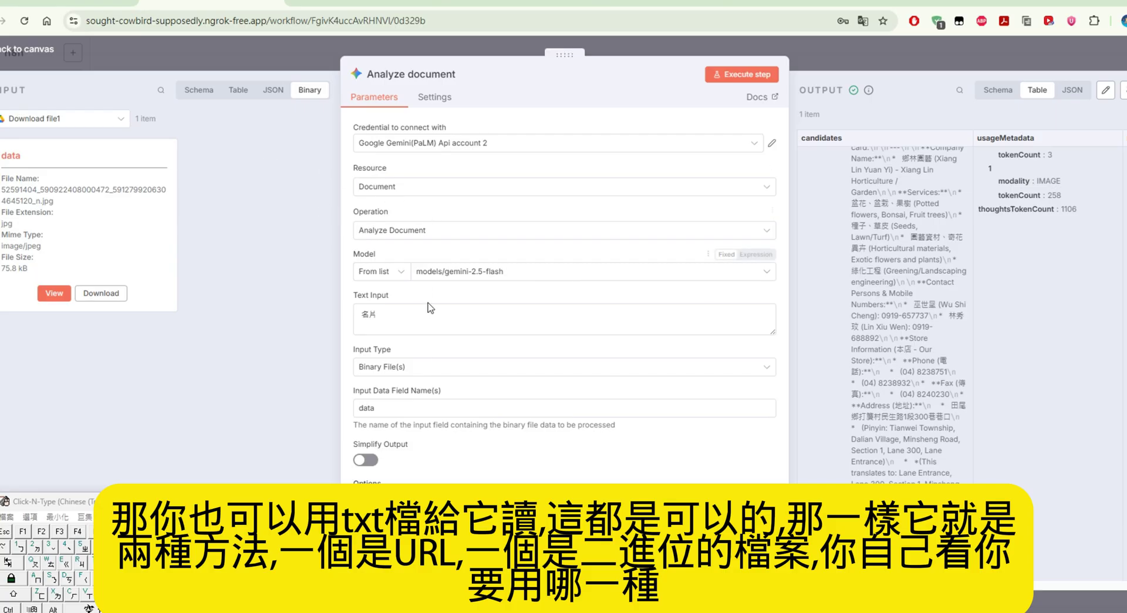
- Check the Input Type choices of the Analyze document node, keep Binary File(s), and return to the canvas
left_click(455, 368)
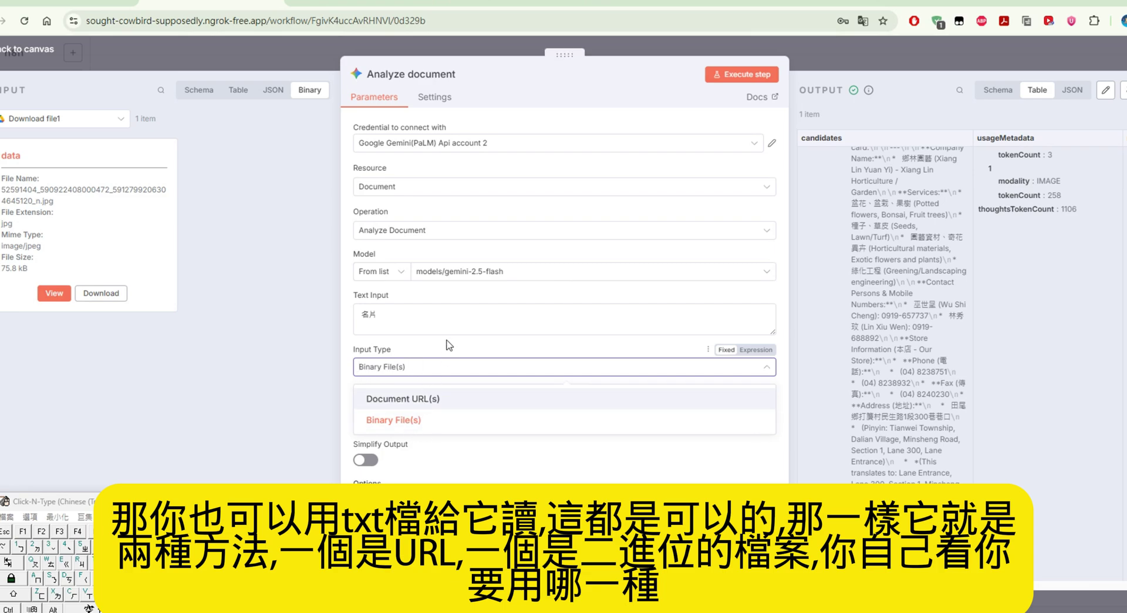
left_click(370, 334)
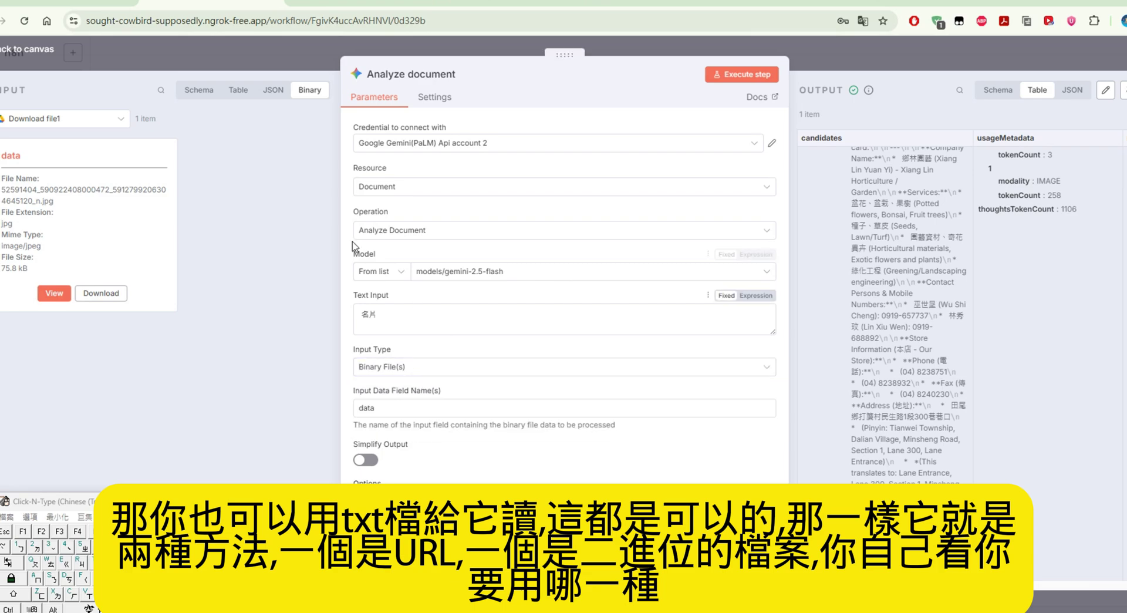
left_click(43, 54)
- Compare the chat branch of My workflow 17 with the AI Agent nodes in the Line+MCP_end workflow
scroll(791, 247, "down", 3)
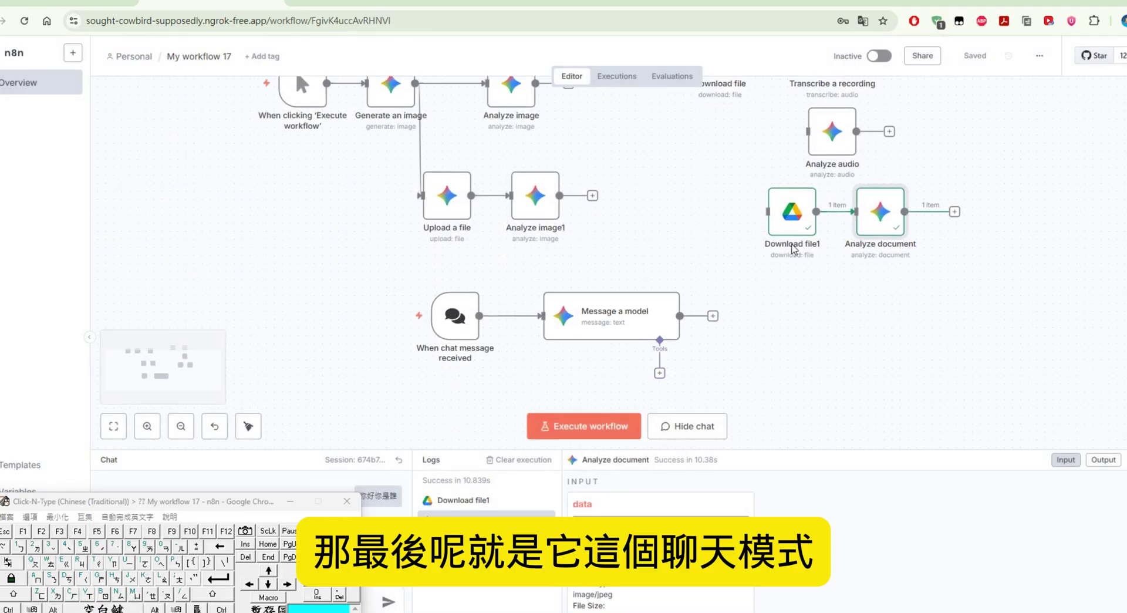
scroll(617, 292, "down", 2)
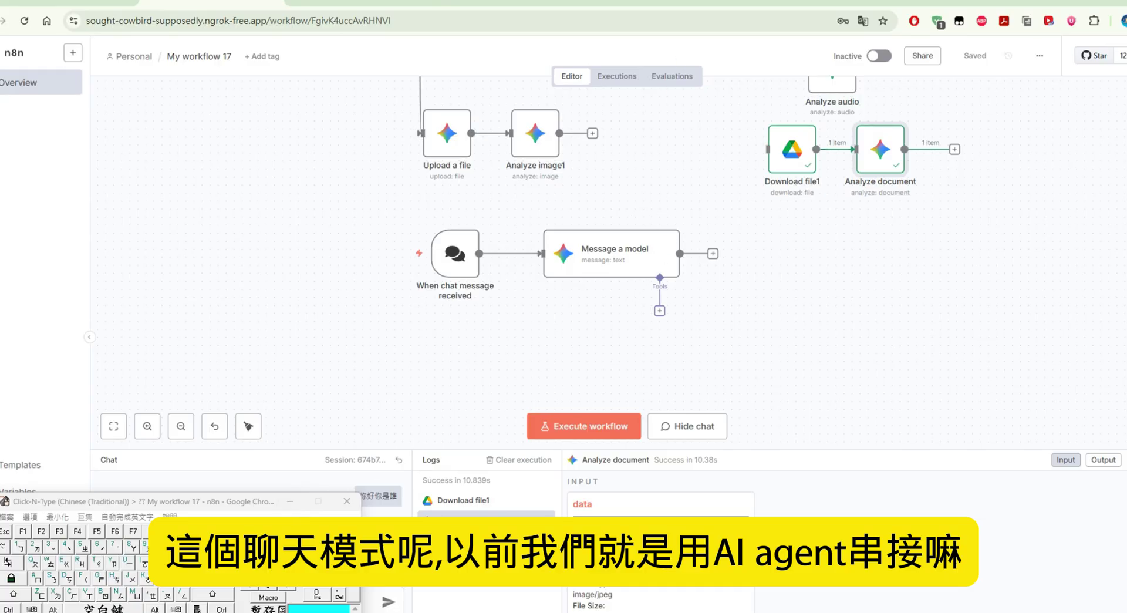
left_click(805, 2)
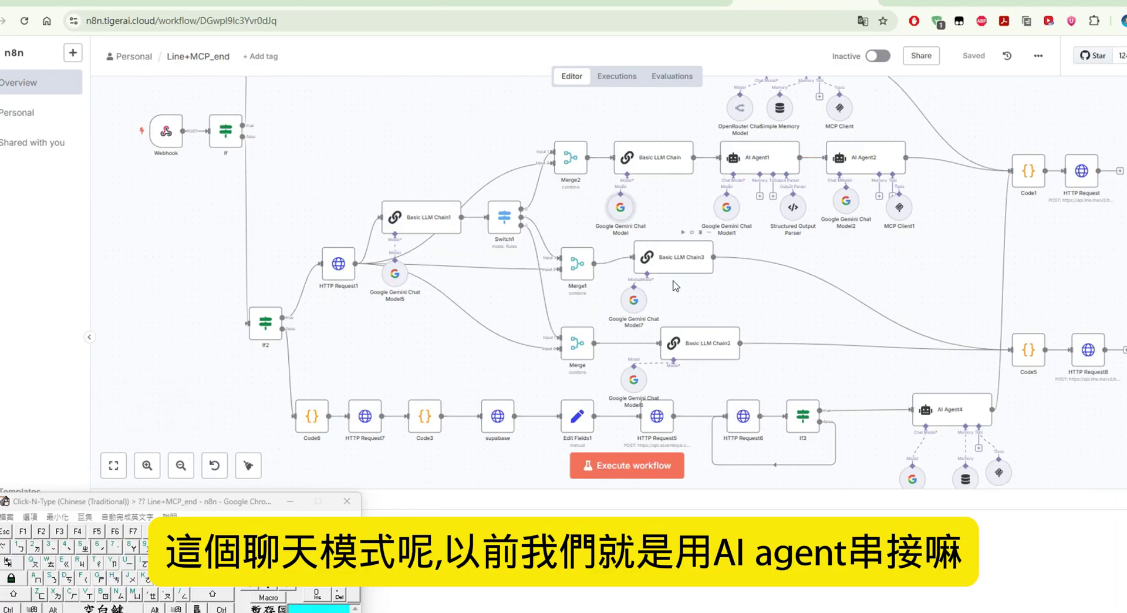
left_click(425, 1)
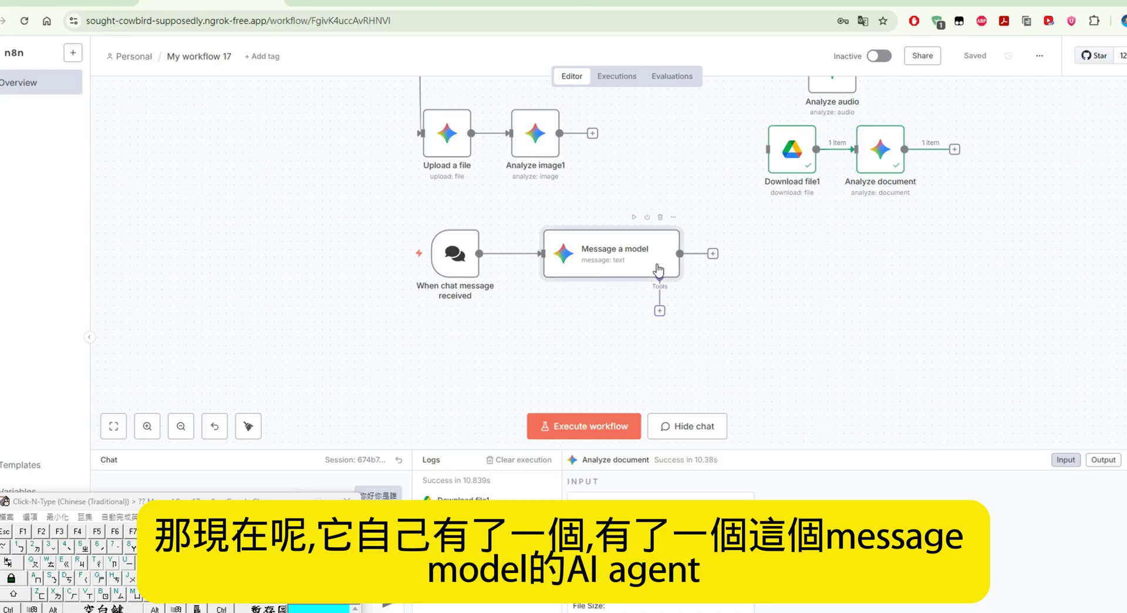
- Open the Message a model node and examine its chatInput prompt expression
double_click(659, 269)
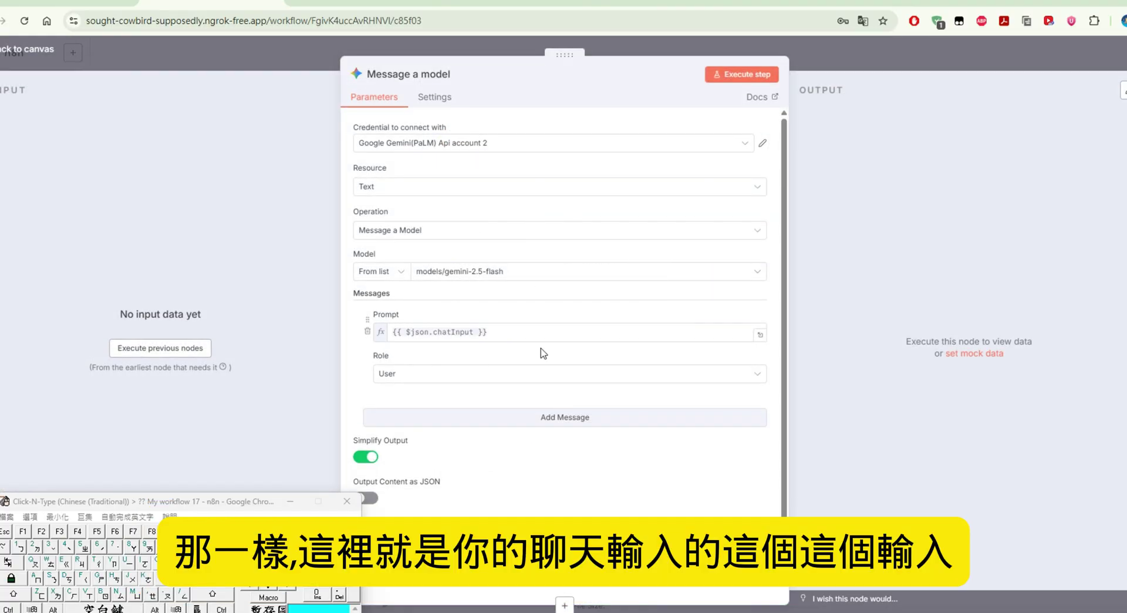
left_click_drag(537, 332, 382, 333)
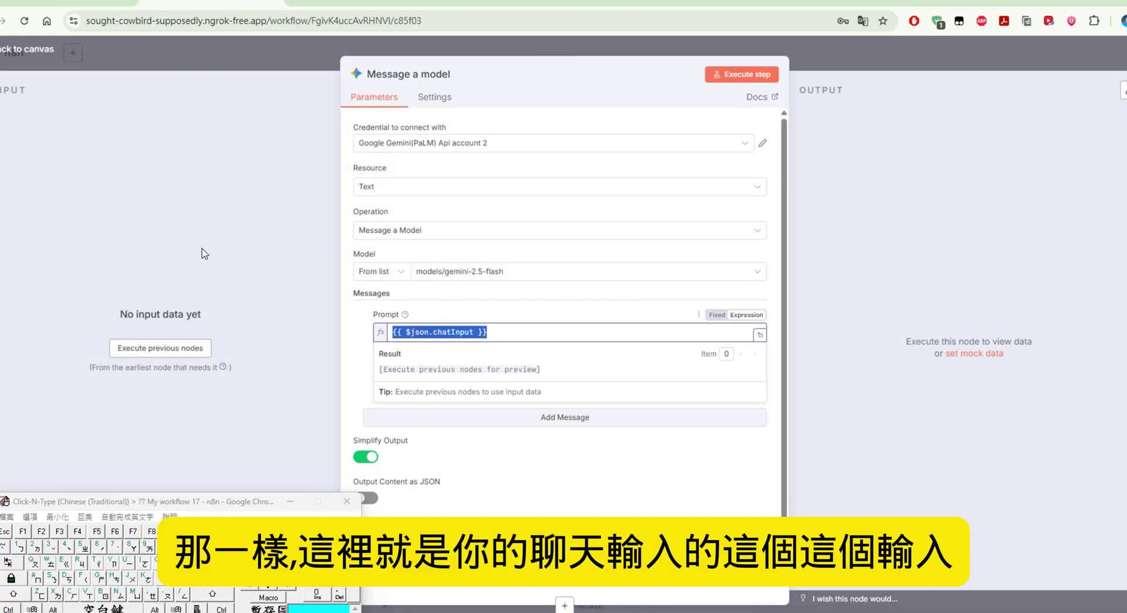
left_click(519, 327)
left_click(500, 303)
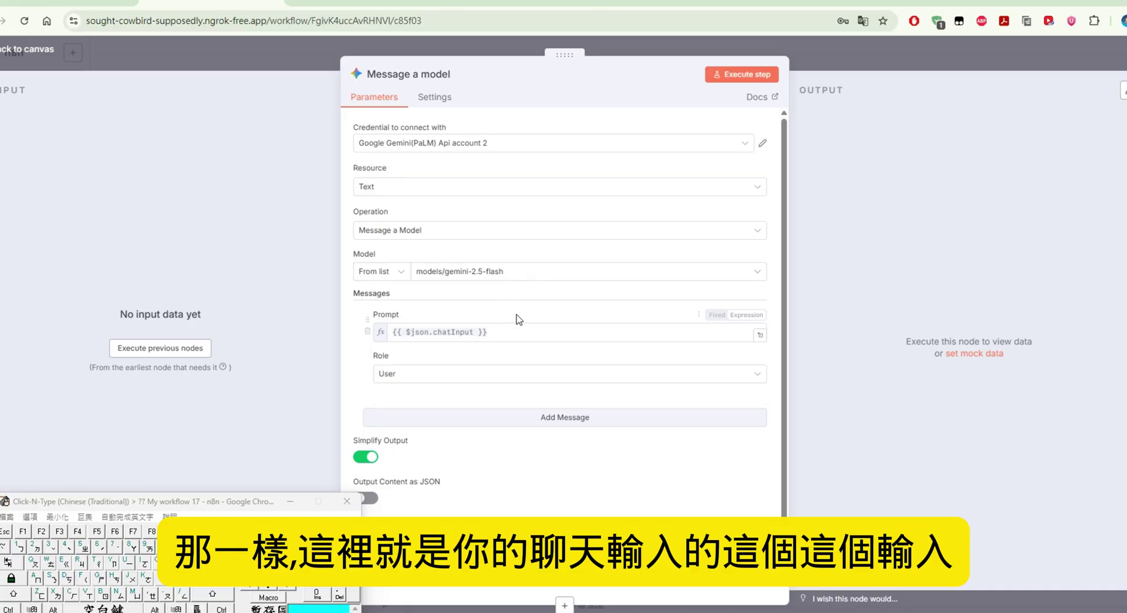
- Add the System Message option with the text "你是一個AI助手可以提供各種幫助" to the Message a model node and return to the canvas
scroll(533, 411, "down", 1)
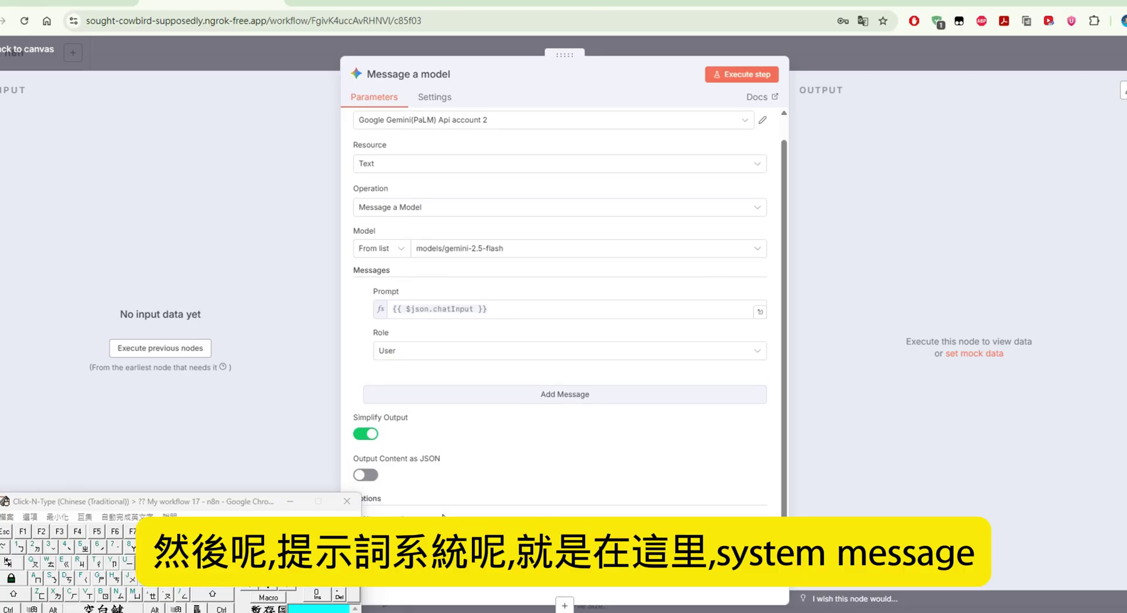
left_click(290, 501)
left_click(536, 516)
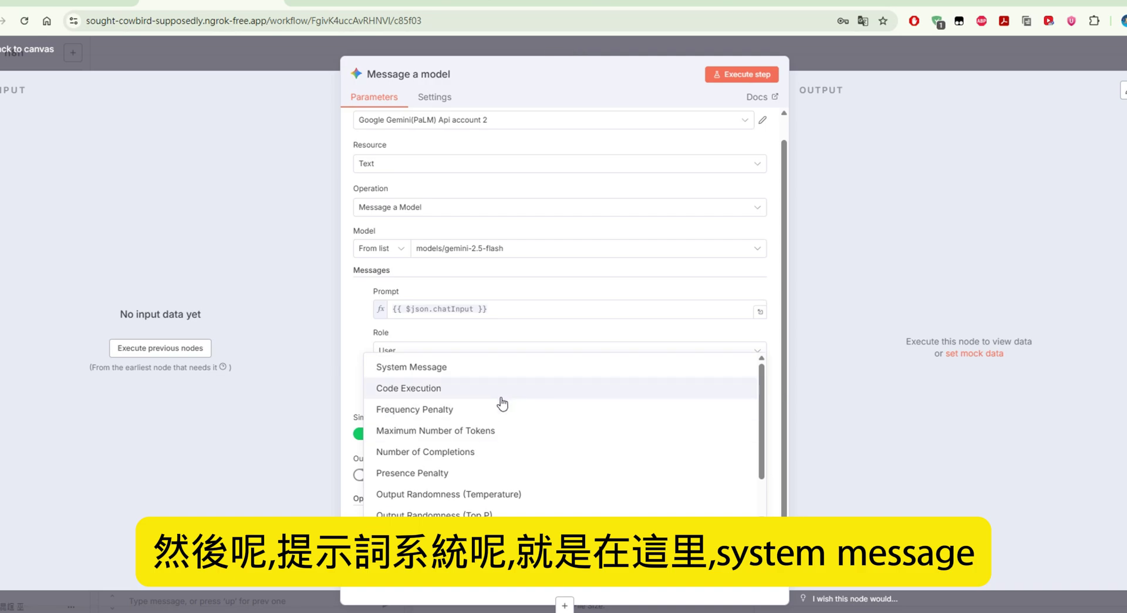
left_click(502, 368)
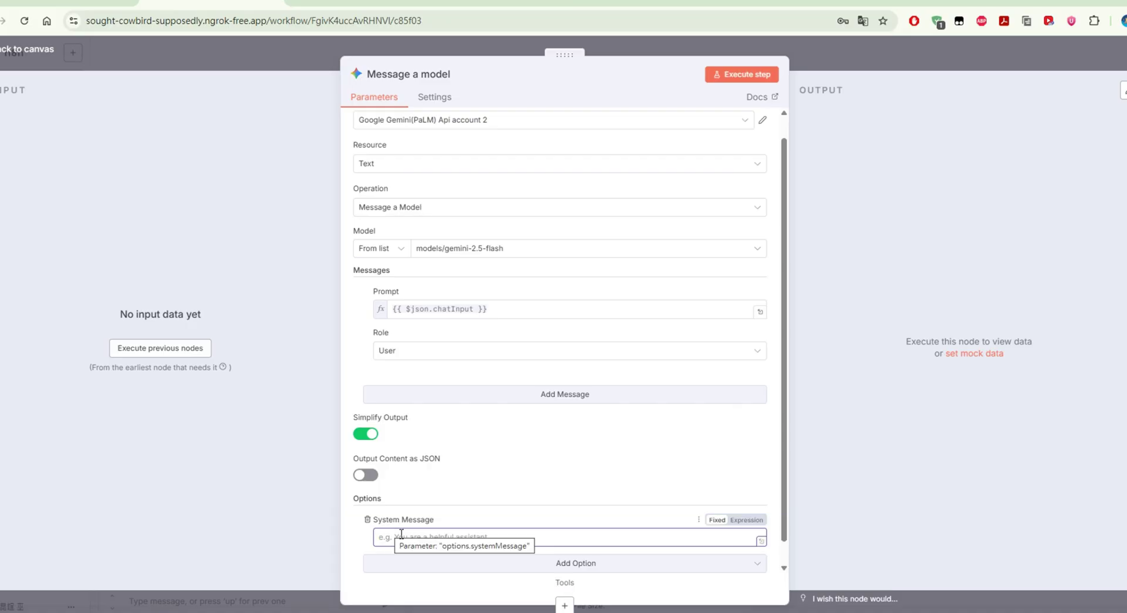
left_click(466, 530)
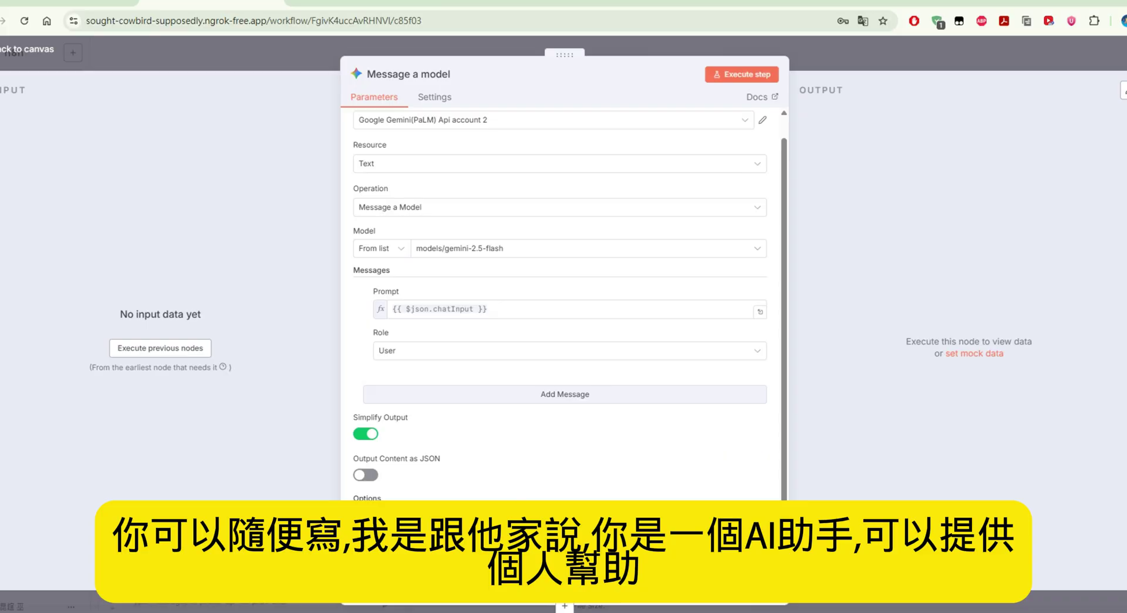
left_click(50, 50)
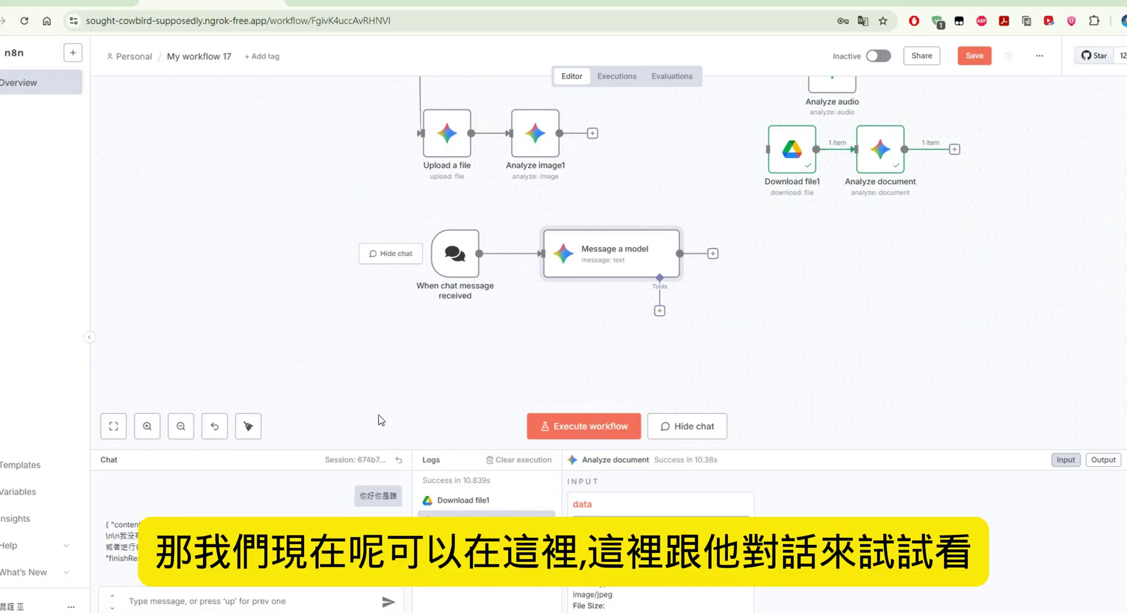
- Reset the chat session and send the message "你好你是誰" to the chat workflow
left_click(399, 460)
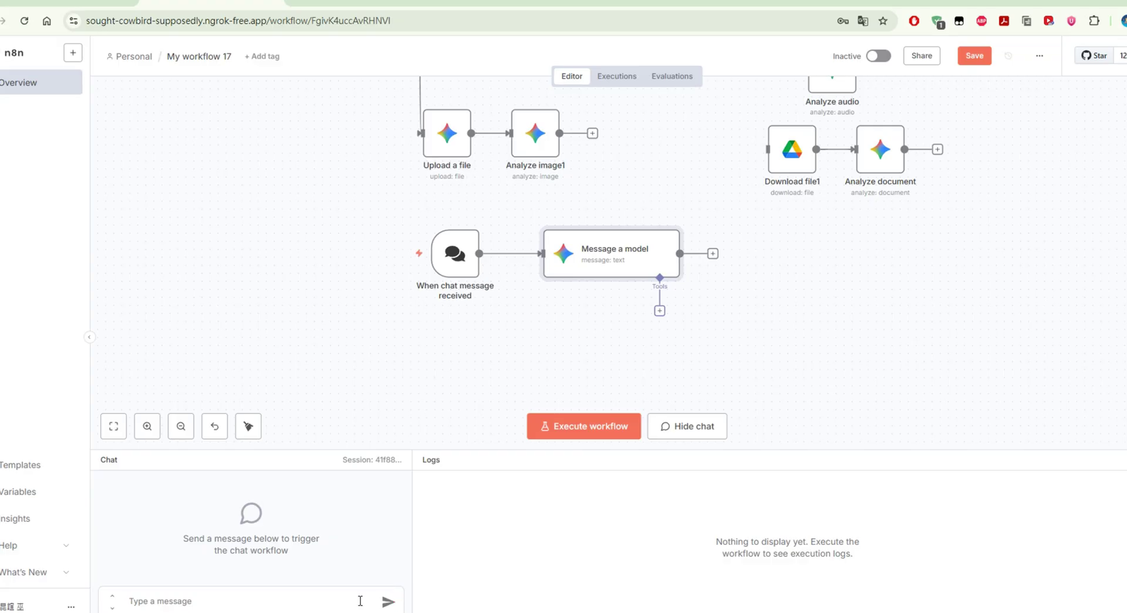
left_click(360, 600)
right_click(356, 598)
left_click(429, 432)
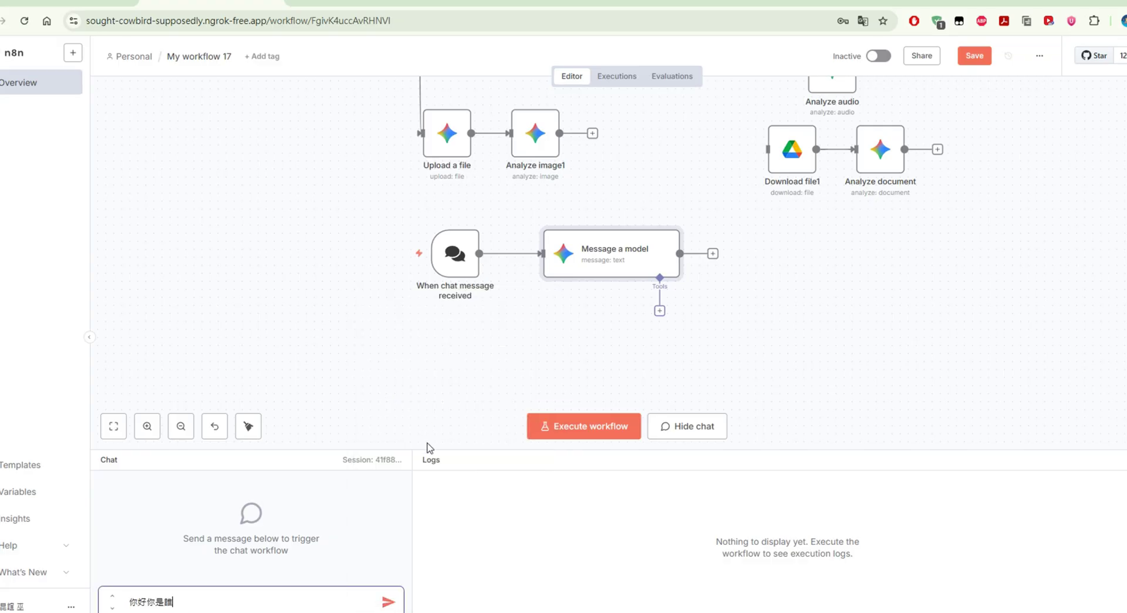
left_click(392, 604)
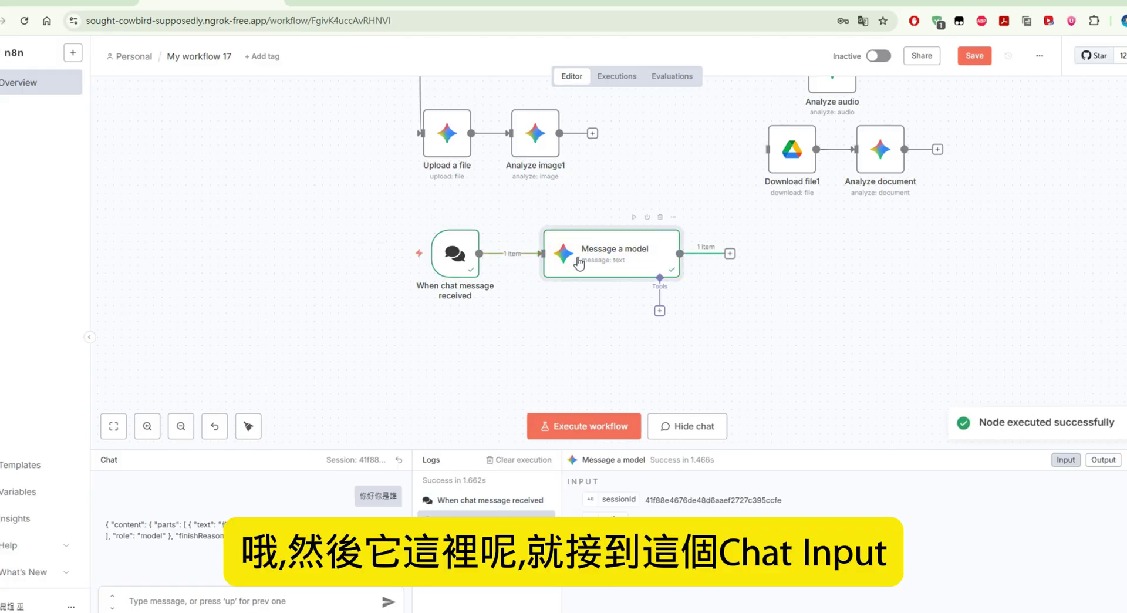
- Review the Message a model node's reply in table and schema output, and return to the canvas
double_click(576, 261)
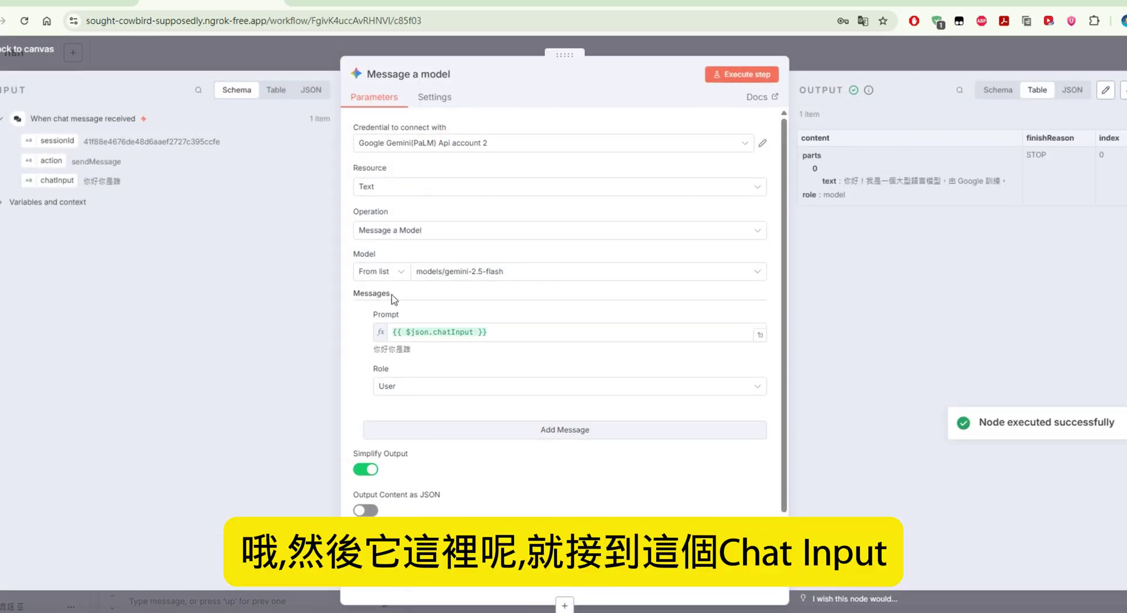
scroll(516, 332, "down", 1)
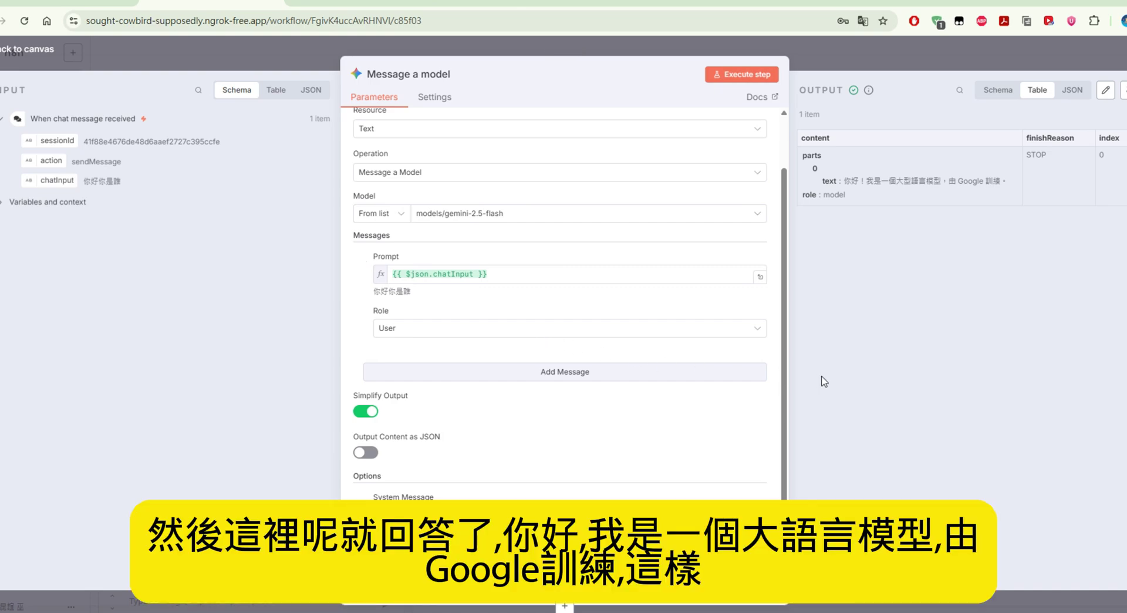
mouse_move(838, 180)
left_mouse_down()
mouse_move(981, 182)
mouse_move(845, 195)
left_mouse_up()
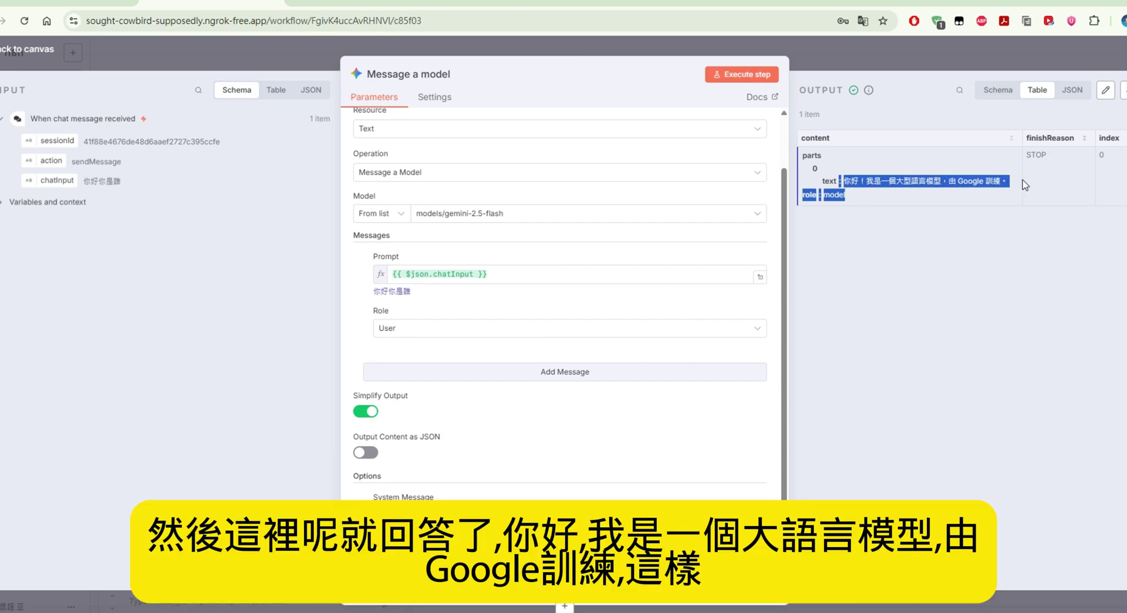
left_click(997, 91)
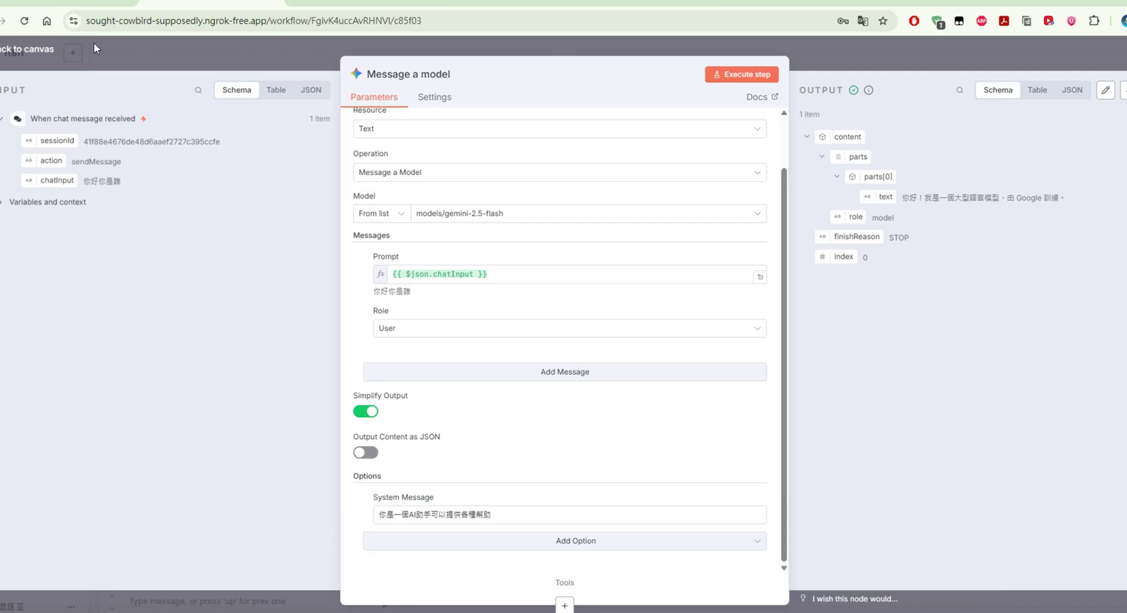
left_click(29, 49)
- Examine the JSON-formatted chat reply and the matching text field in the Message a model node's output
left_click_drag(328, 552, 106, 527)
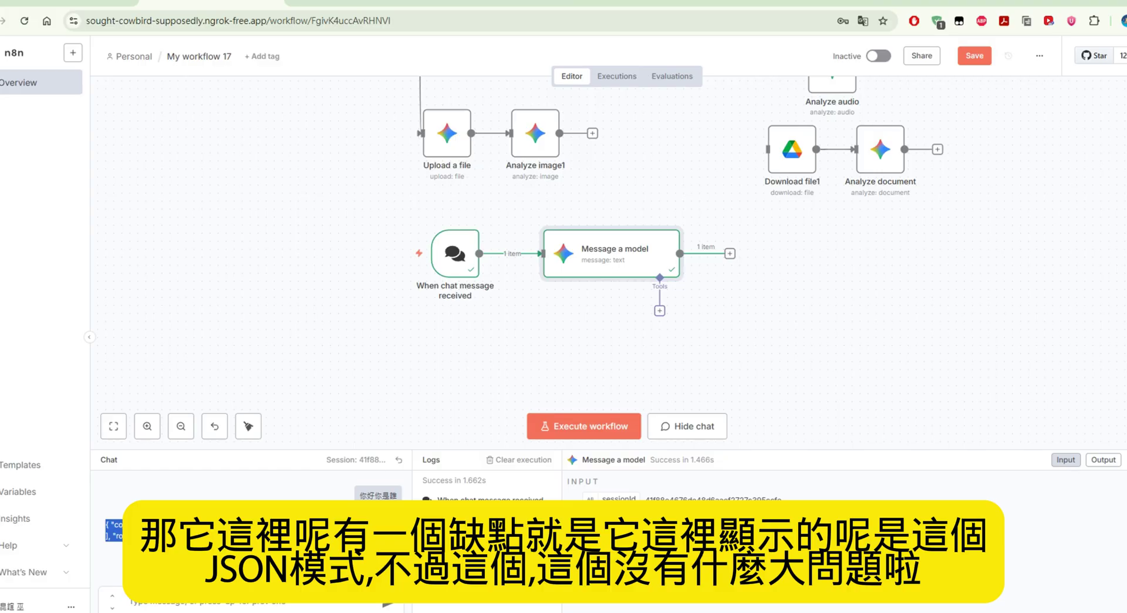
double_click(612, 246)
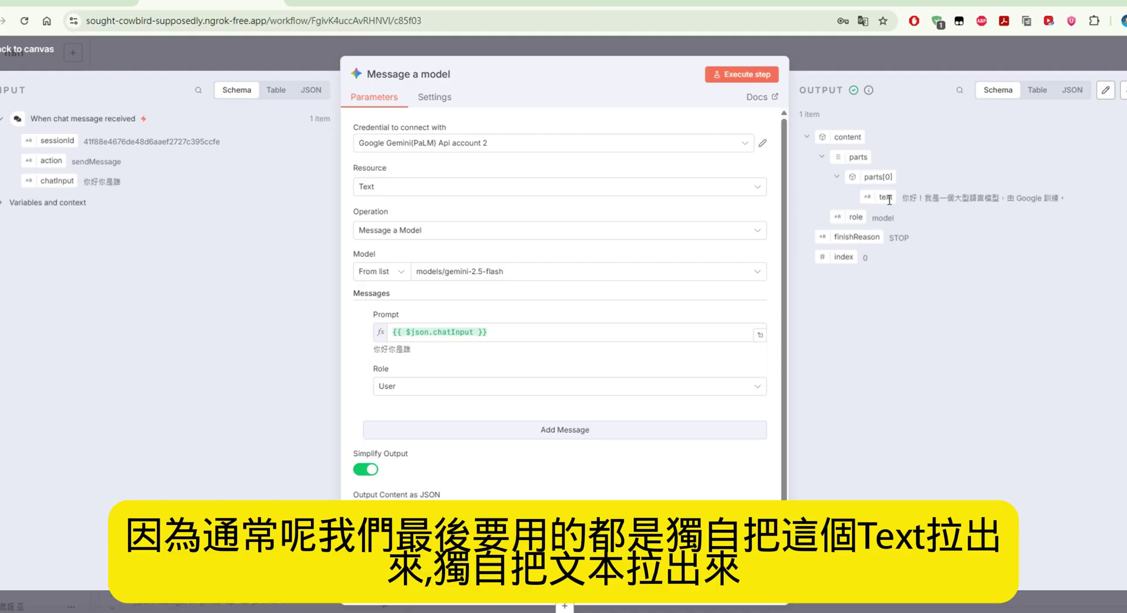
left_click_drag(889, 200, 1043, 216)
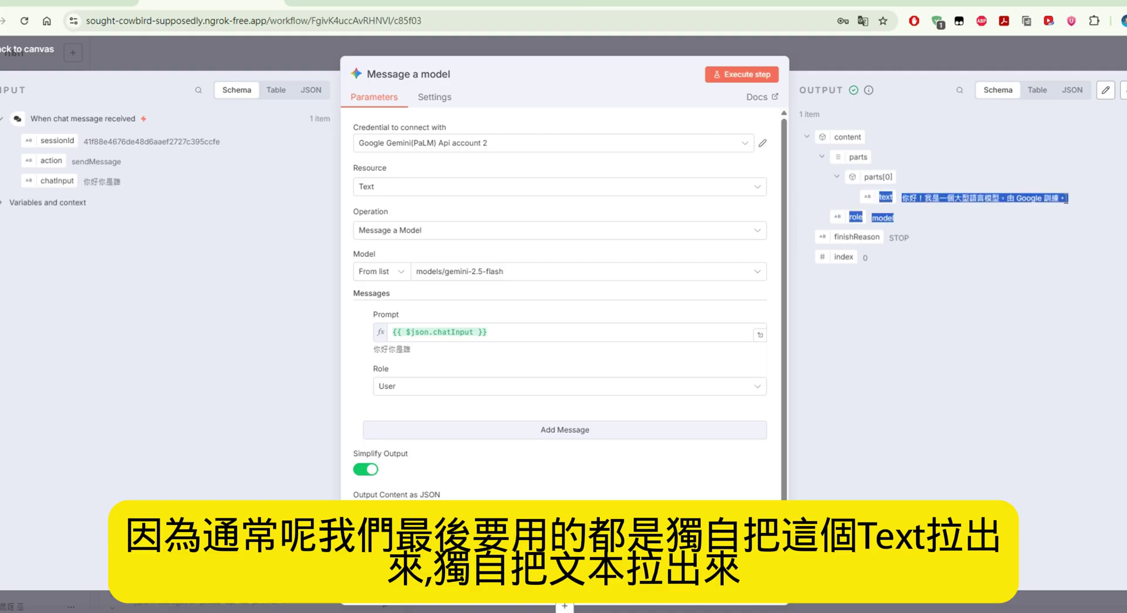
- Highlight the reply's text field in the Message a model node's output and return to the canvas
left_click_drag(936, 195, 892, 197)
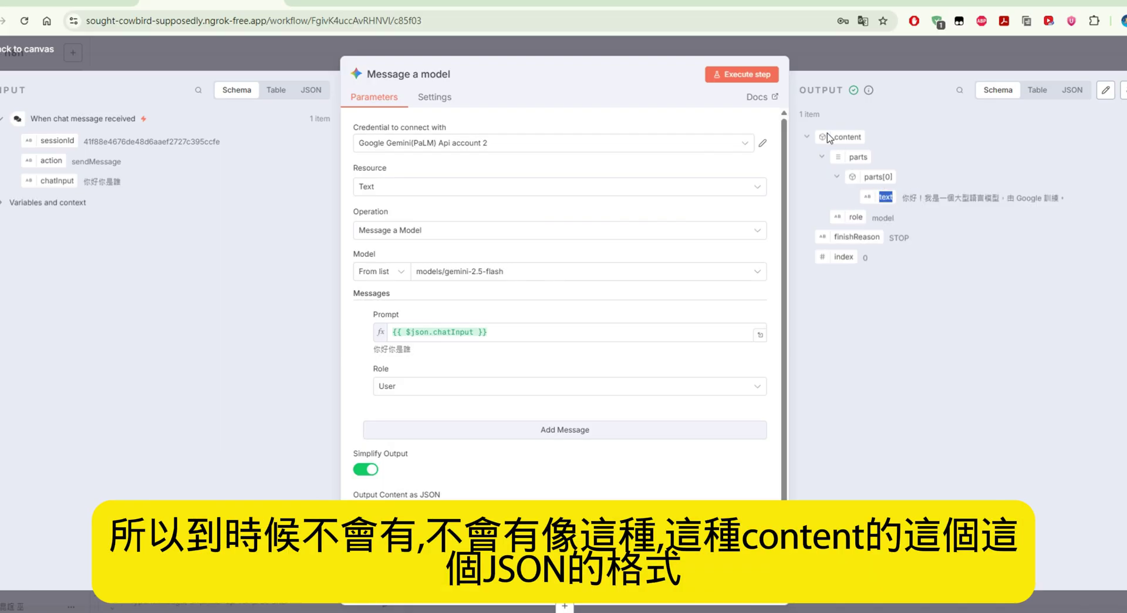
left_click(106, 58)
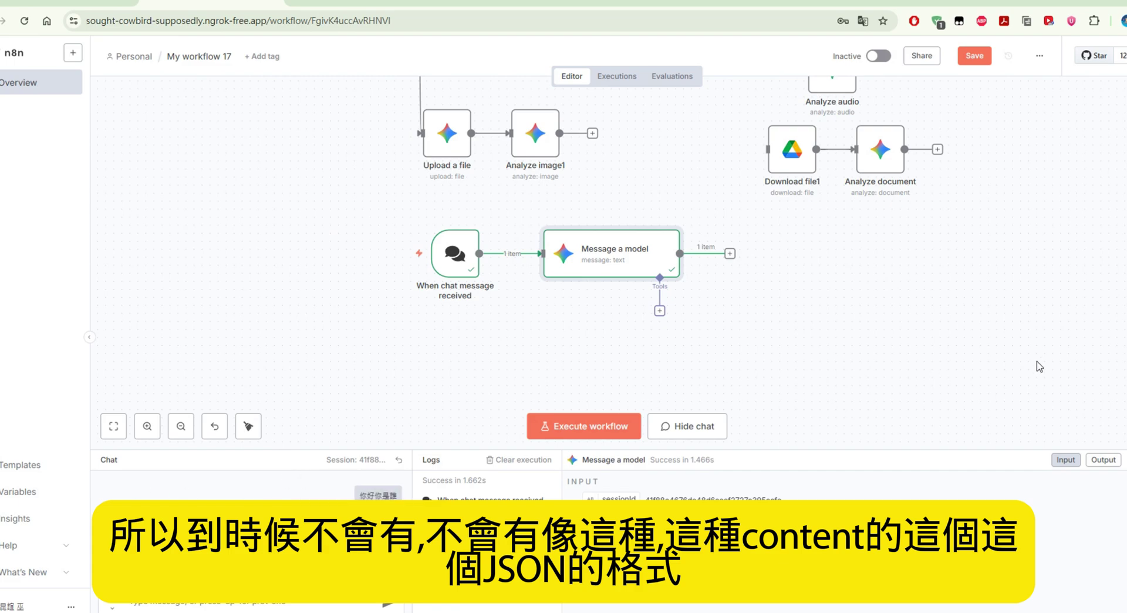
- Add a Google Gemini node with the Generate a video action after the Message a model node
scroll(1021, 210, "down", 2)
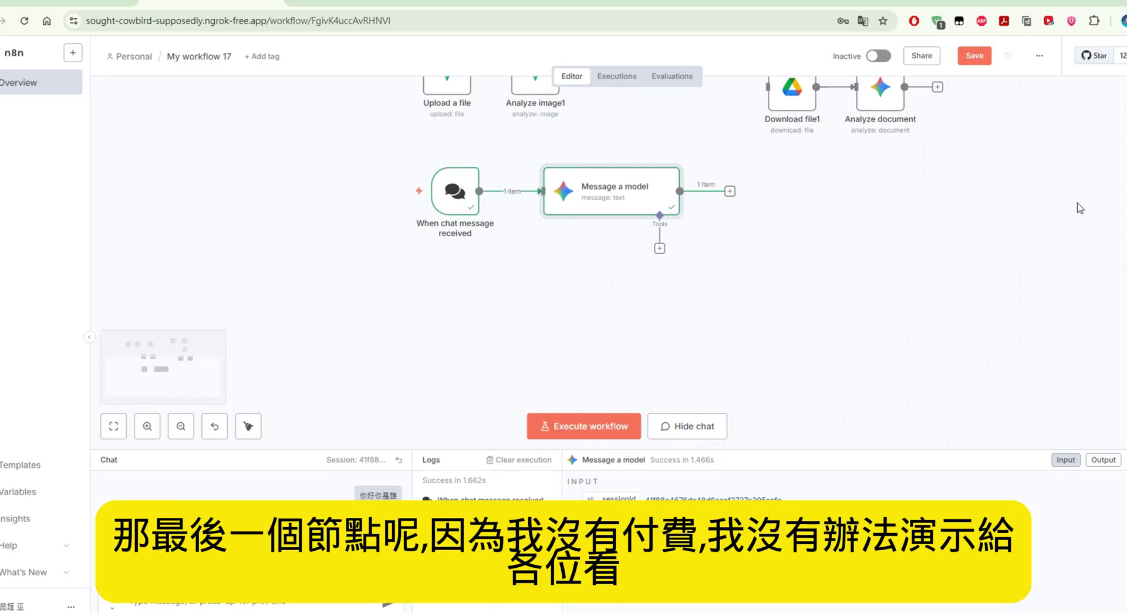
key("Tab")
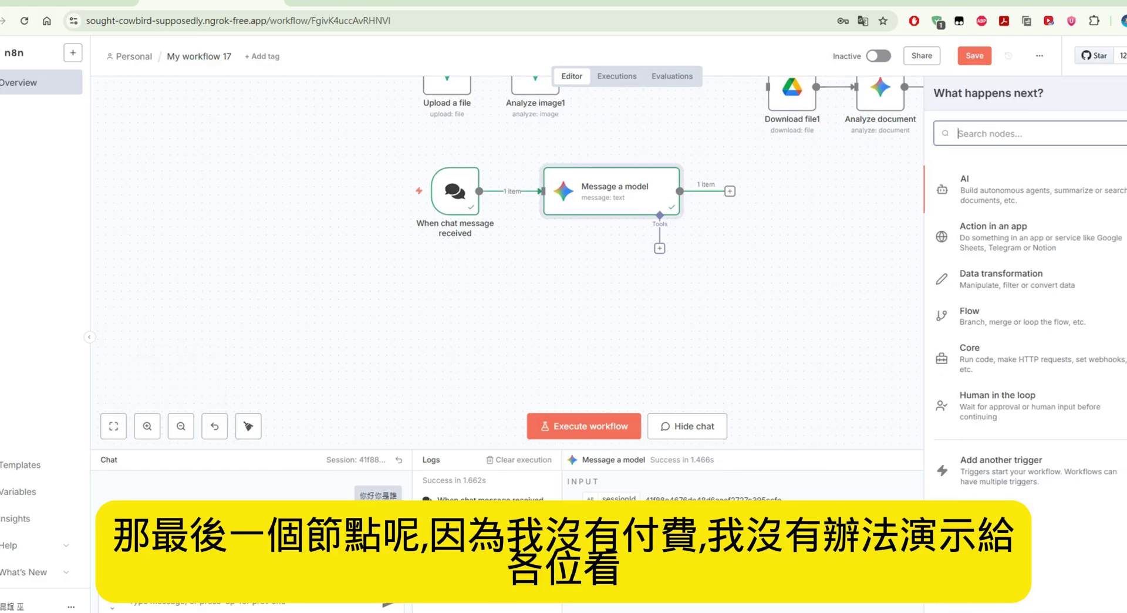
left_click(1068, 213)
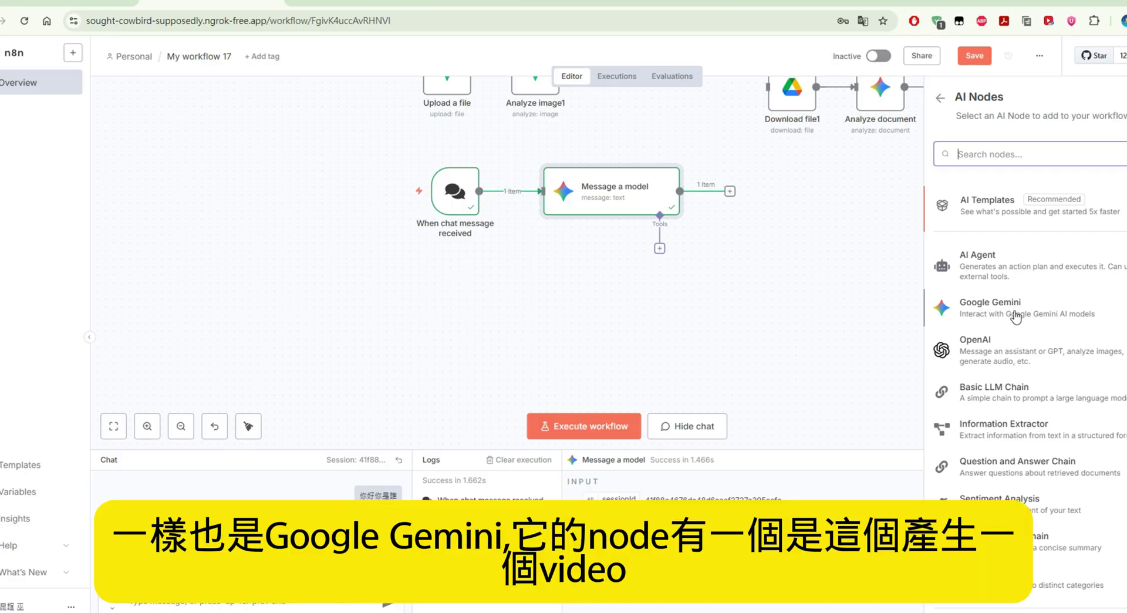
left_click(1042, 314)
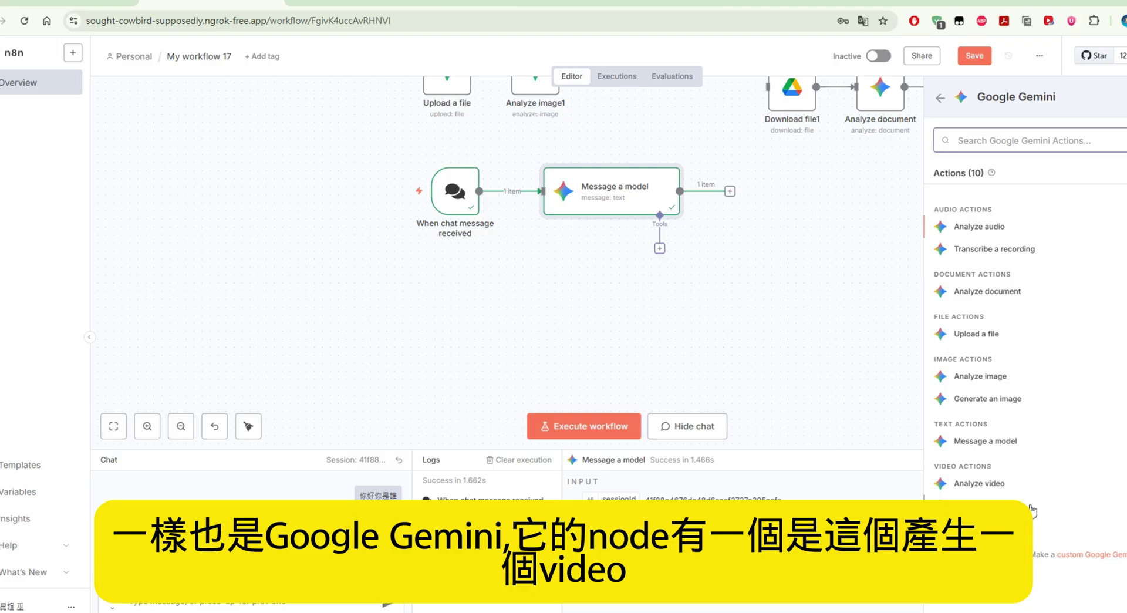
left_click(986, 505)
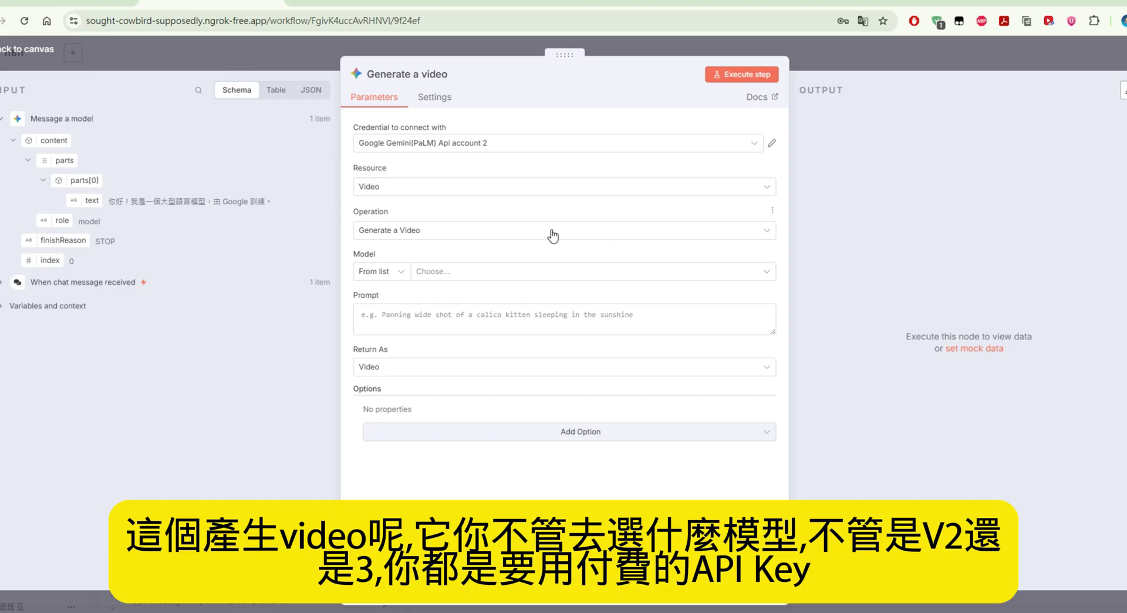
- Set the Generate a video node's model to models/veo-2.0-generate-001 and place the node below Message a model on the canvas
left_click(472, 271)
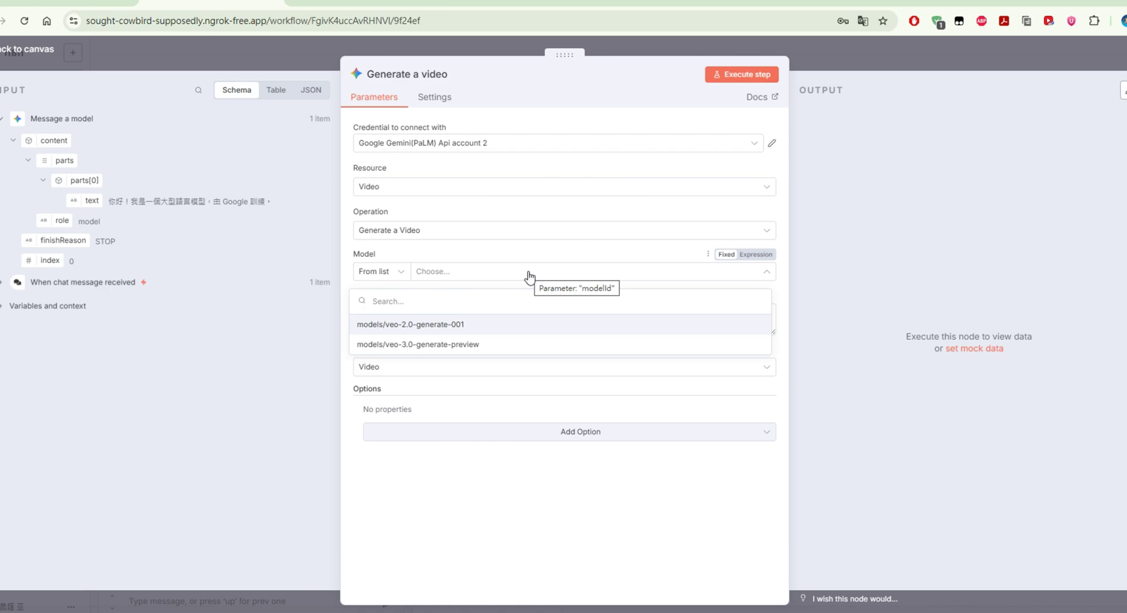
left_click(496, 252)
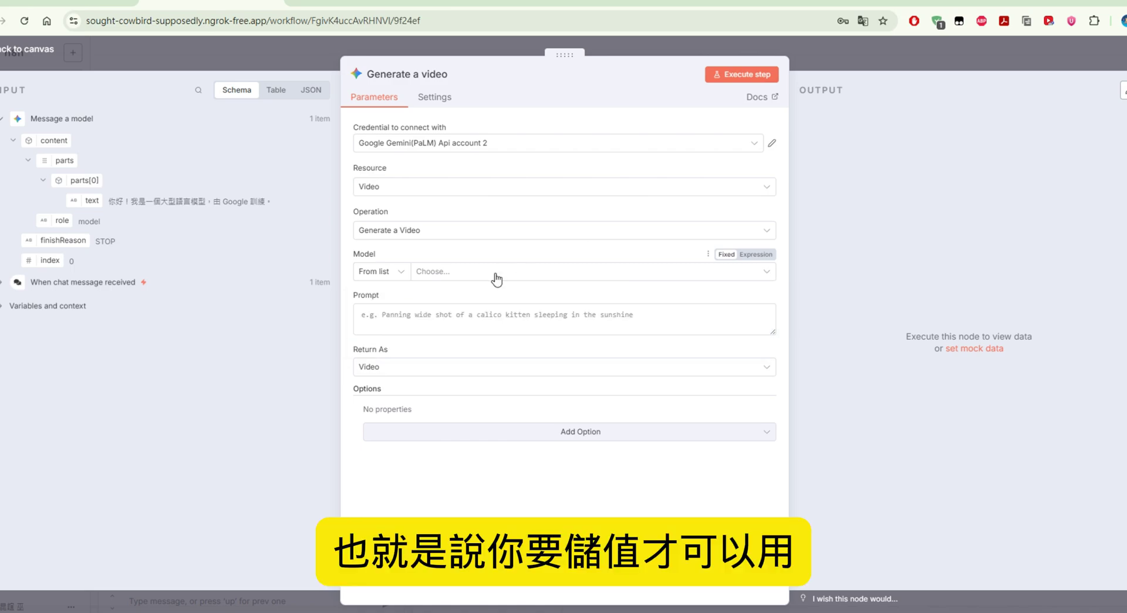
left_click(496, 275)
left_click(485, 322)
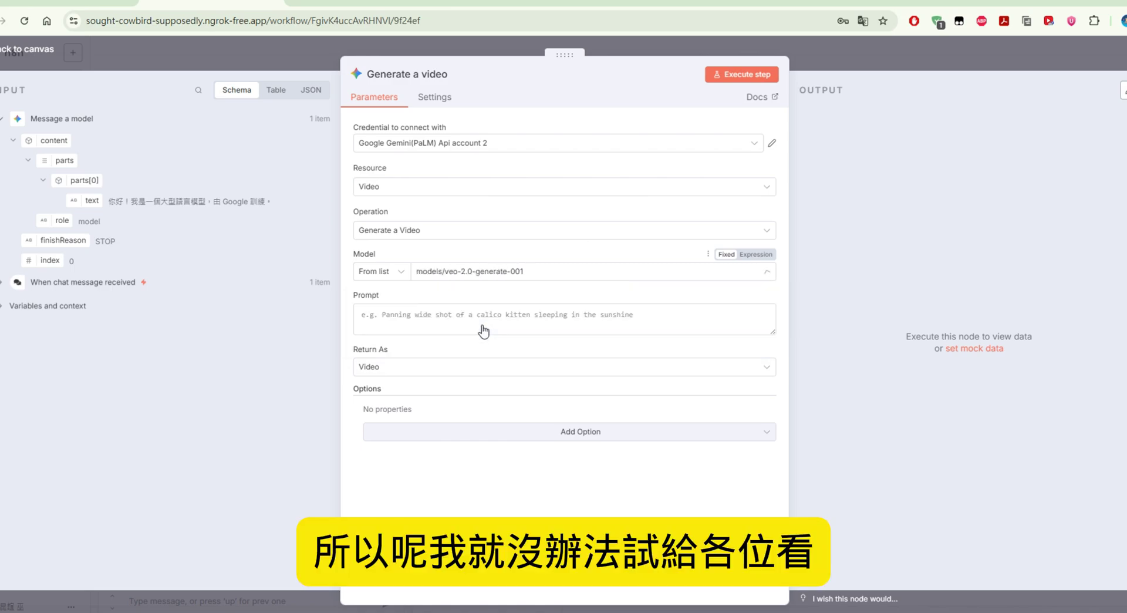
left_click(465, 318)
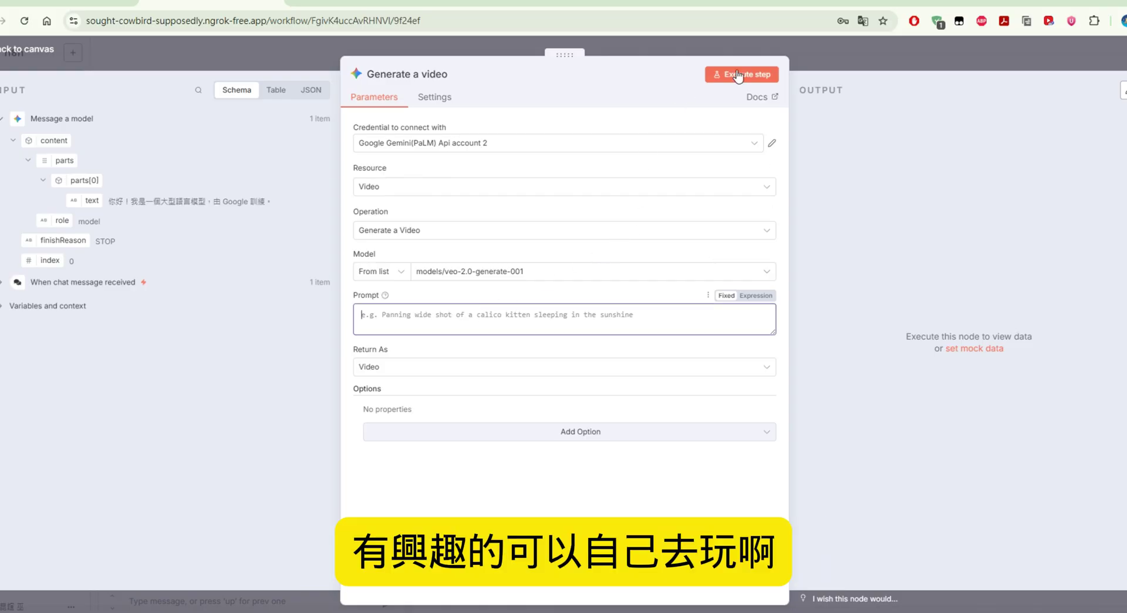
left_click(42, 58)
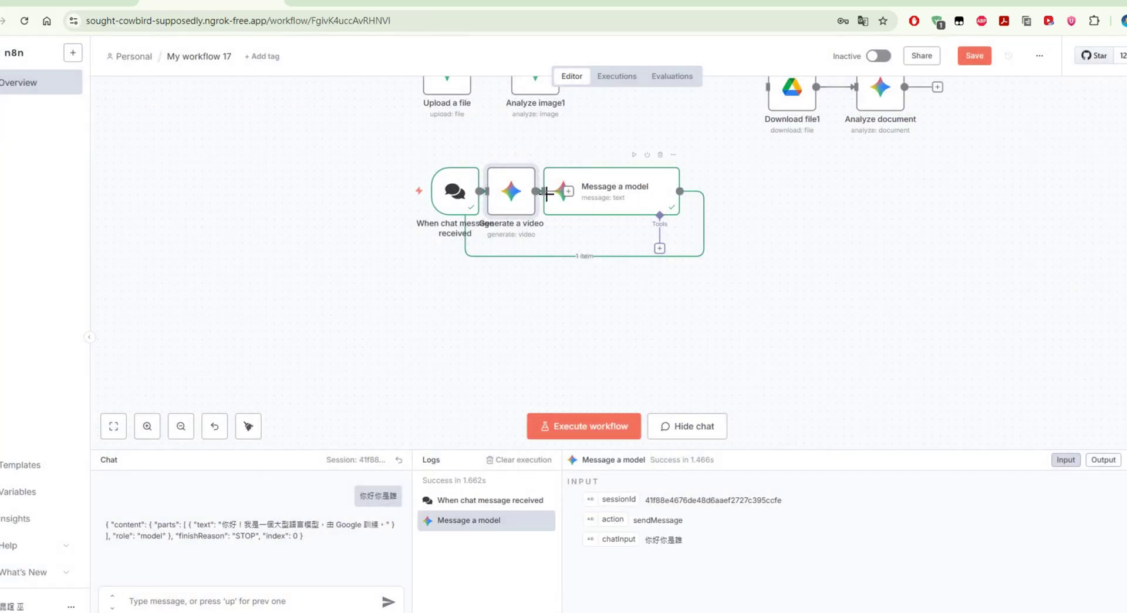
left_click_drag(517, 208, 636, 333)
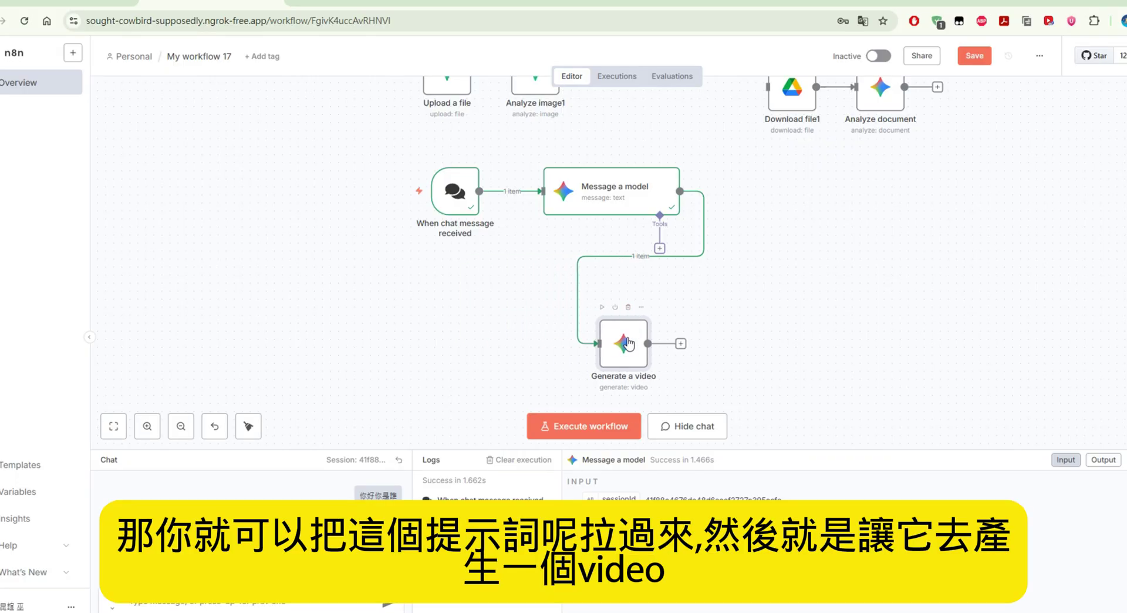
- Map the Message a model reply text into the Generate a video prompt as {{ $json.content.parts[0].text }} and return to the canvas
double_click(626, 341)
left_click(504, 316)
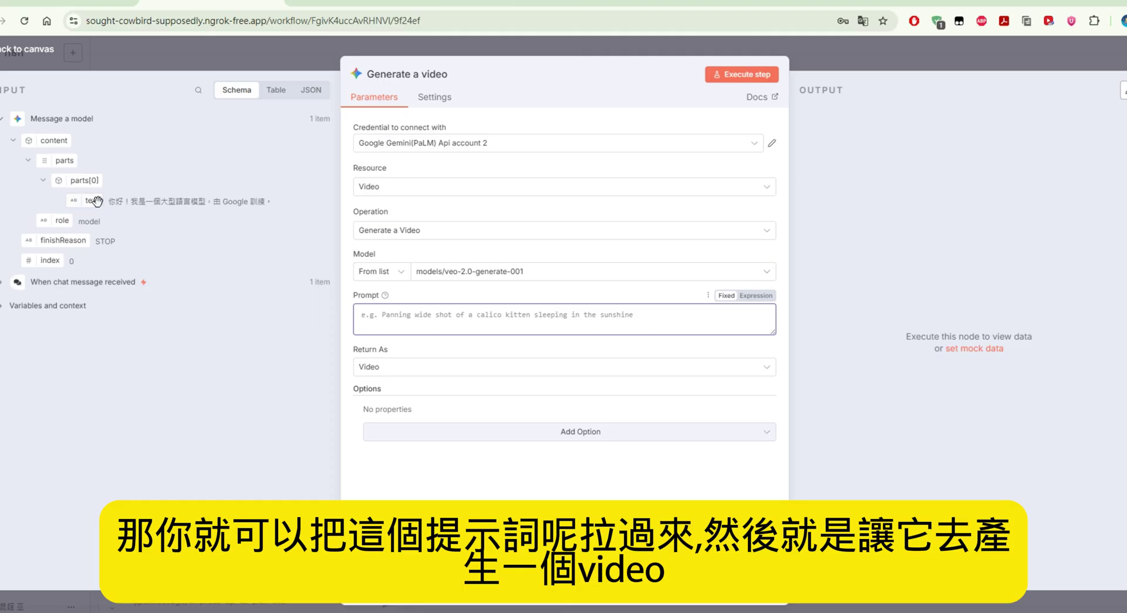
left_click_drag(97, 201, 382, 313)
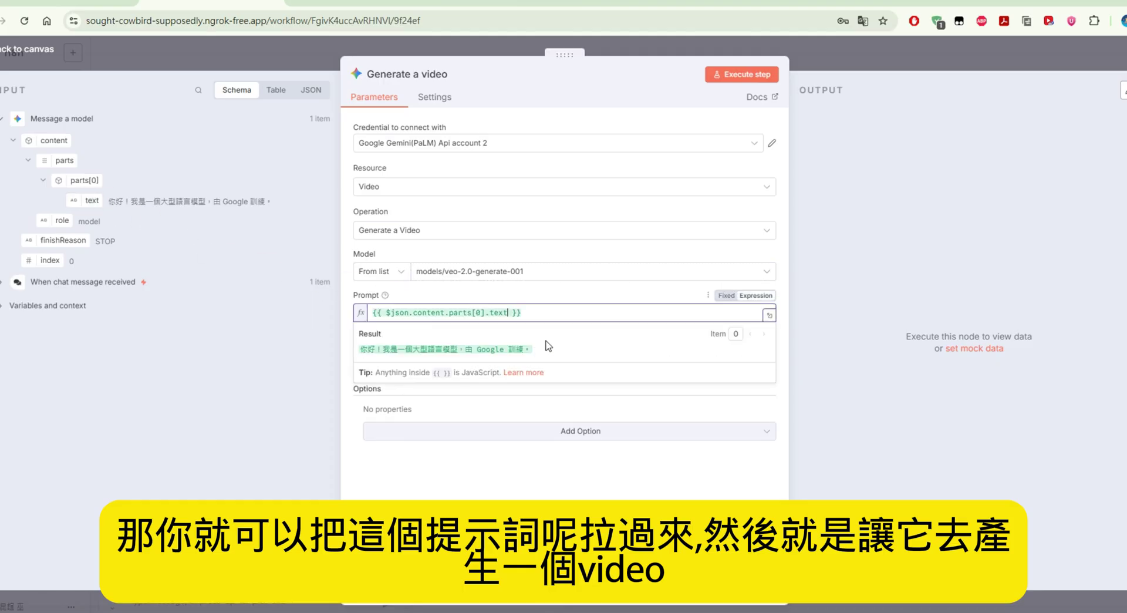
left_click(639, 405)
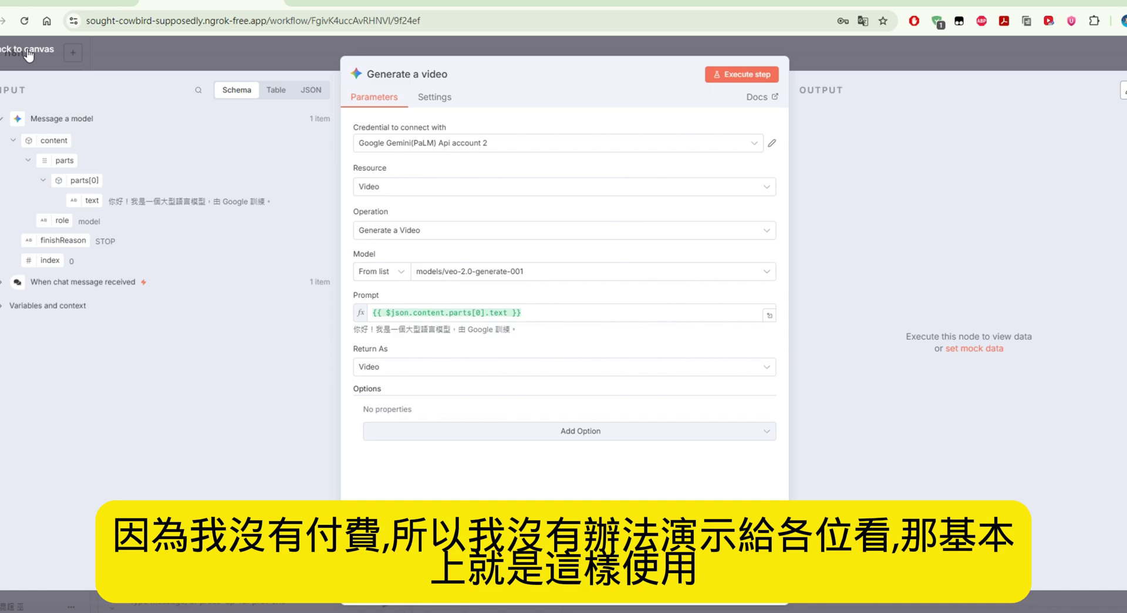
left_click(28, 55)
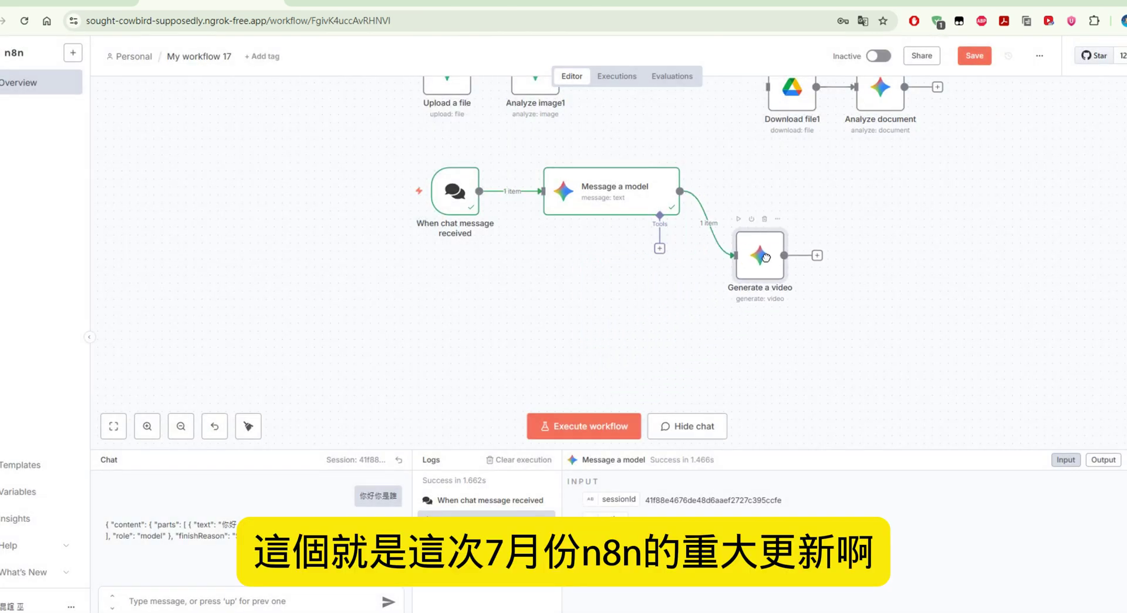
- Align the Generate a video node in the row beside Message a model and save the workflow
left_click_drag(766, 256, 744, 200)
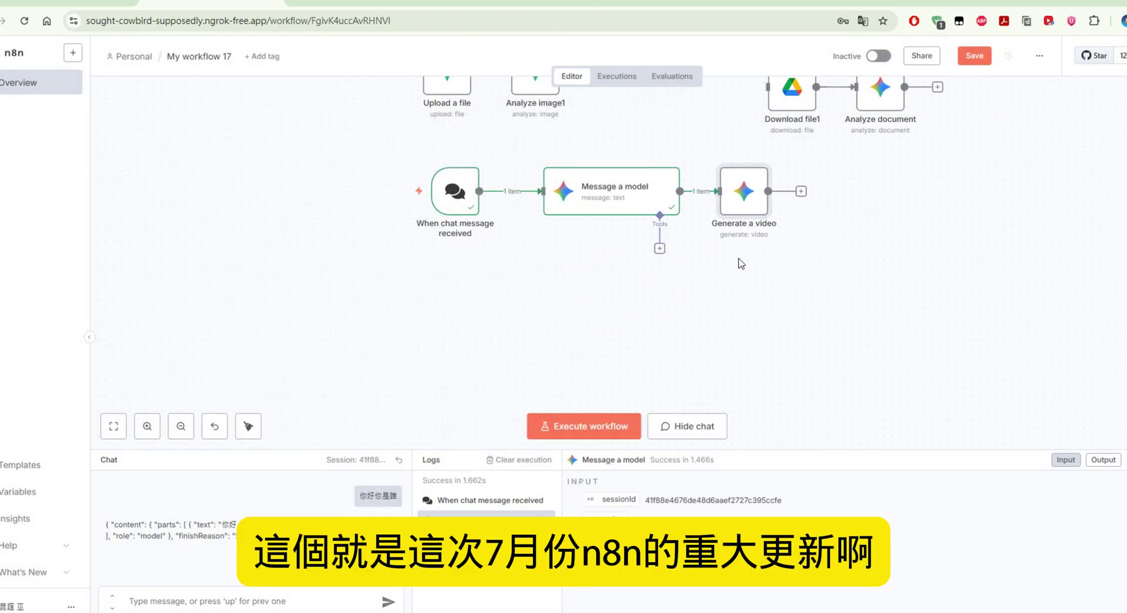
scroll(734, 276, "up", 3)
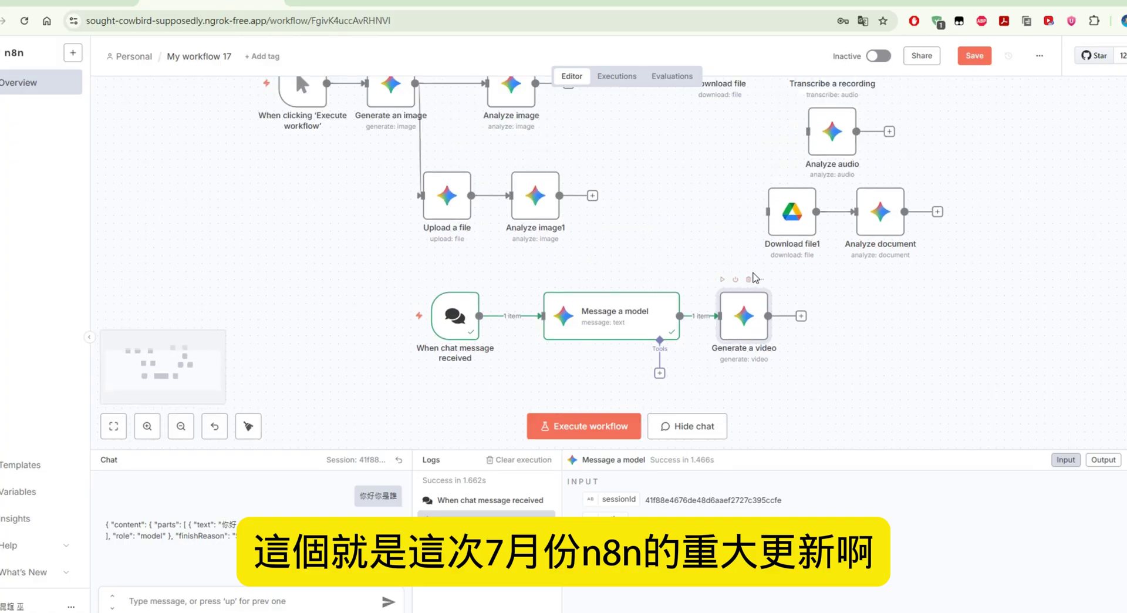
left_click(975, 56)
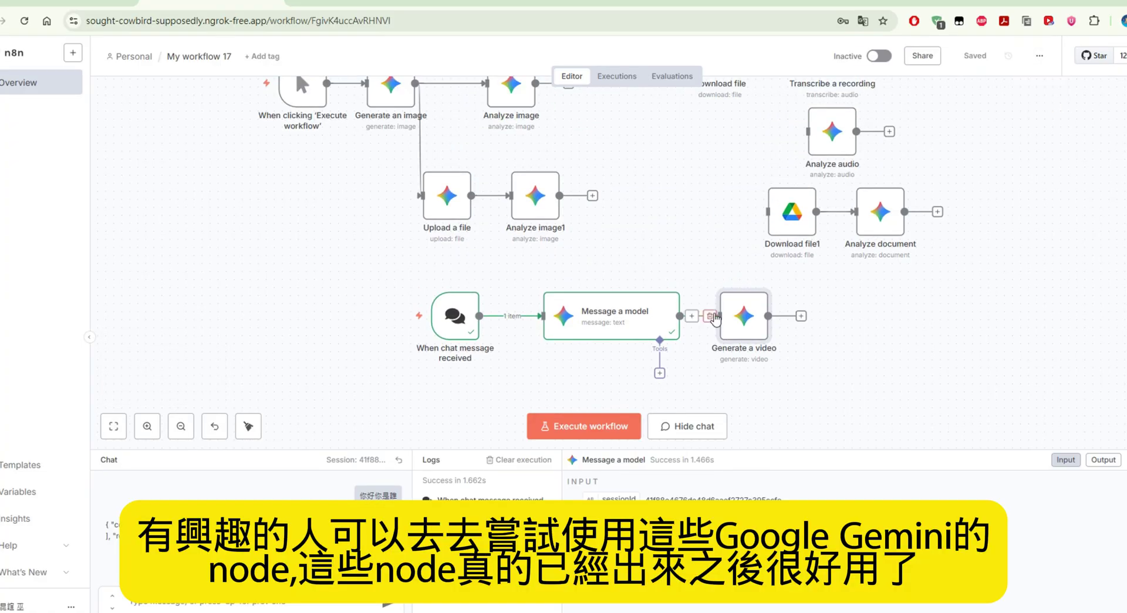
- Review the HTTP Request and AI Agent branches of the older Line+MCP_end workflow for comparison
scroll(646, 216, "up", 2)
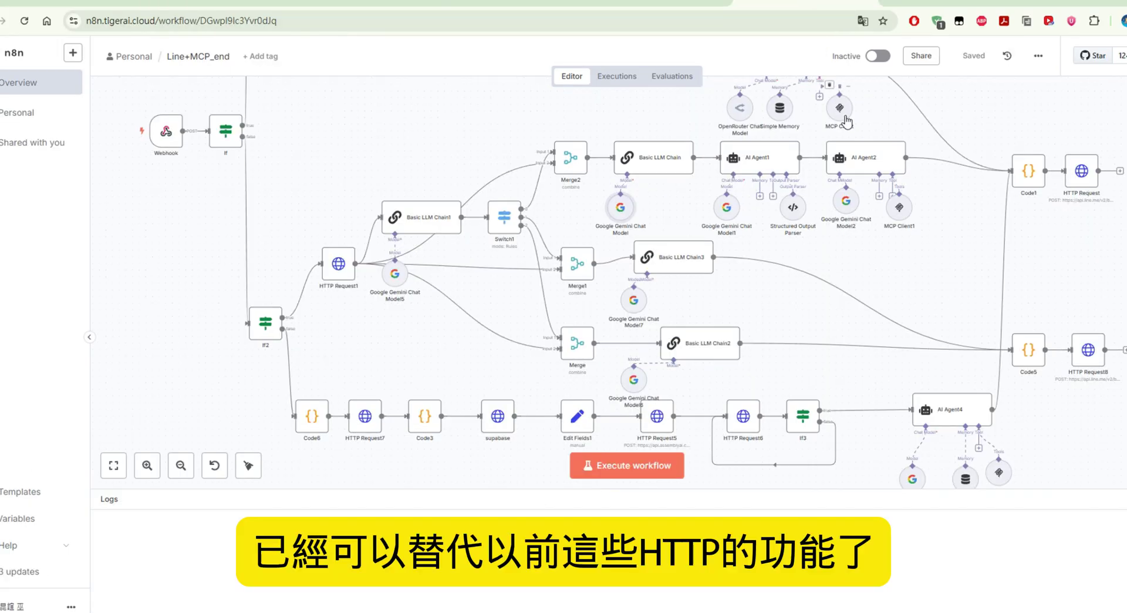
scroll(847, 122, "up", 5)
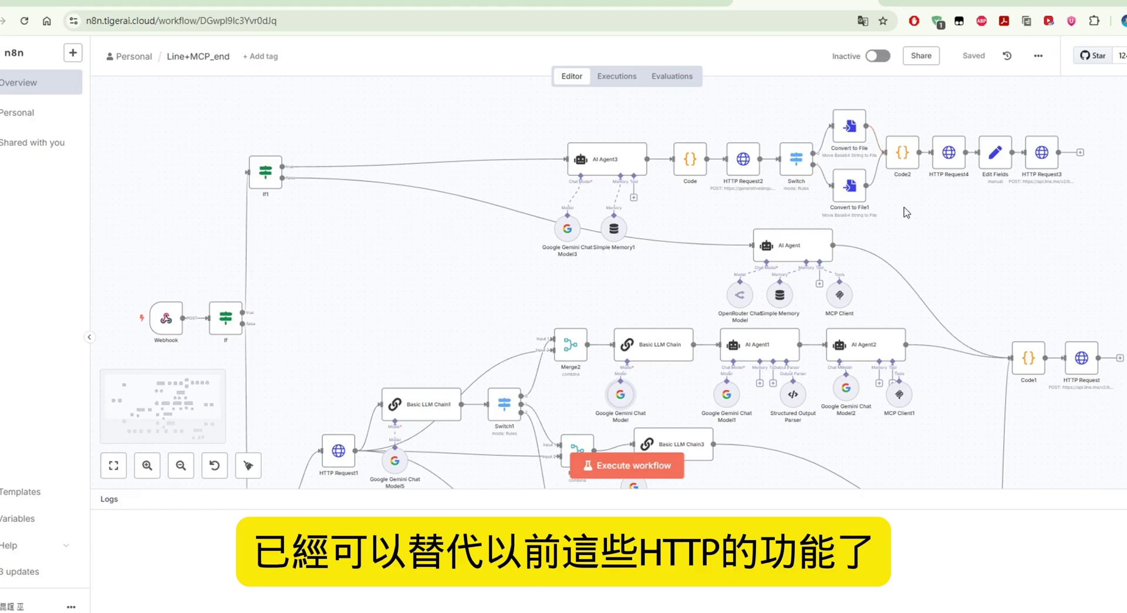
scroll(907, 213, "down", 2)
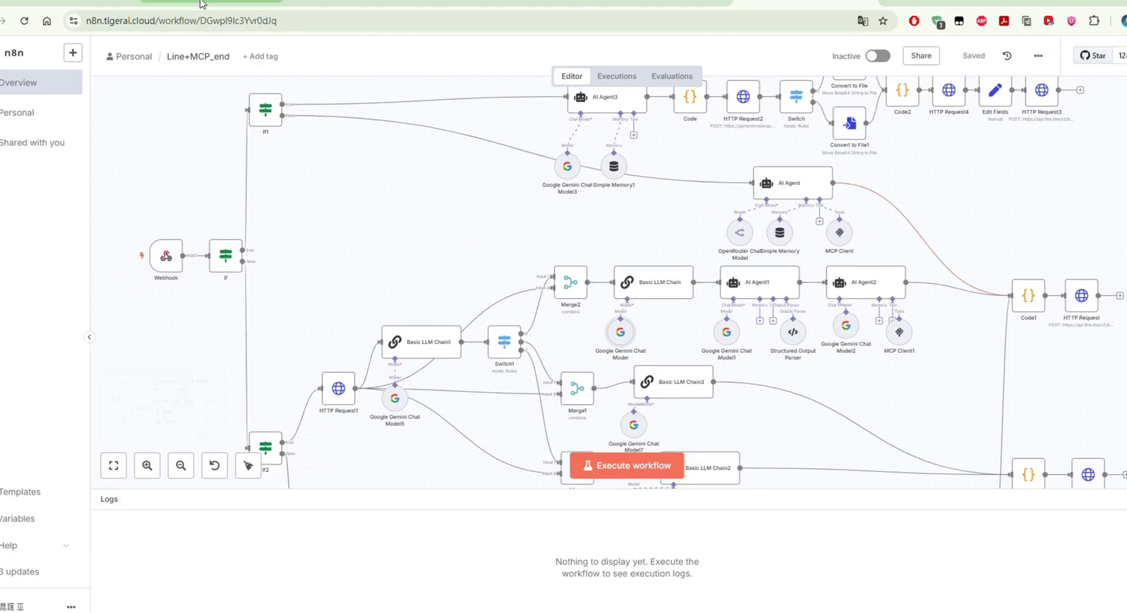